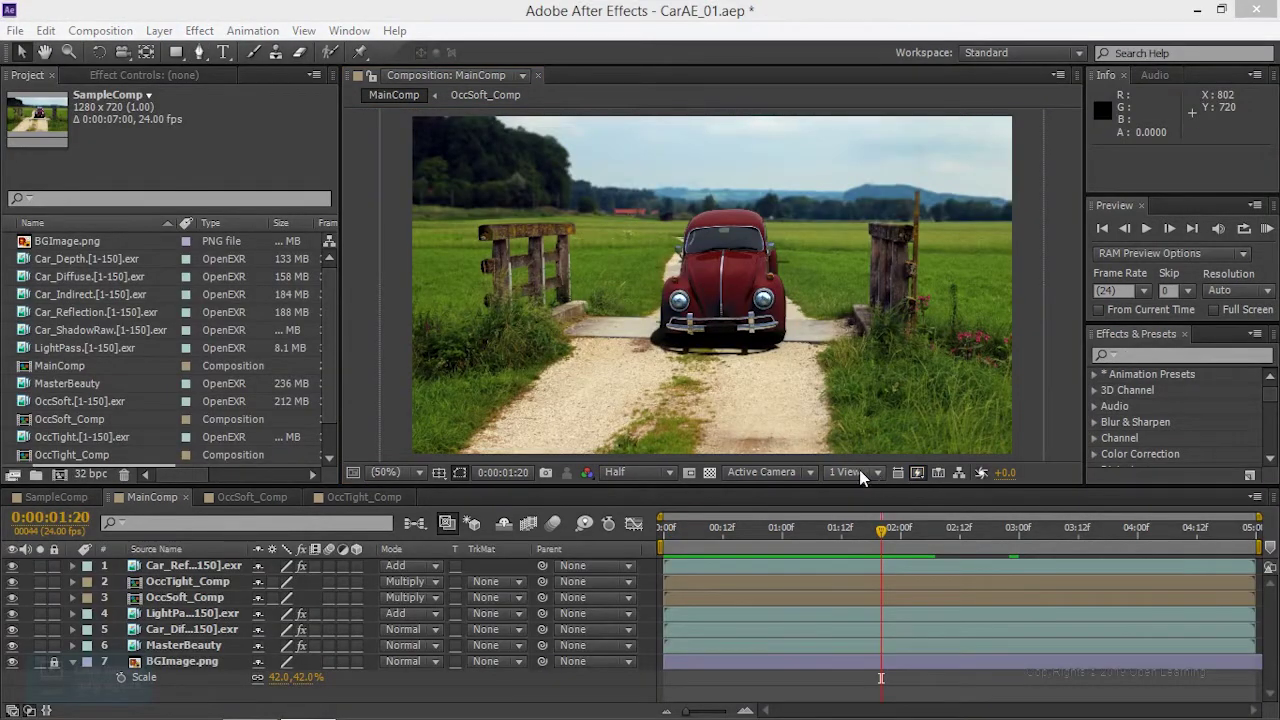
Play a preview of the current composite, then stop it
{"action": "left_click", "coordinate": [1061, 347]}
{"action": "key", "text": "KP_0"}
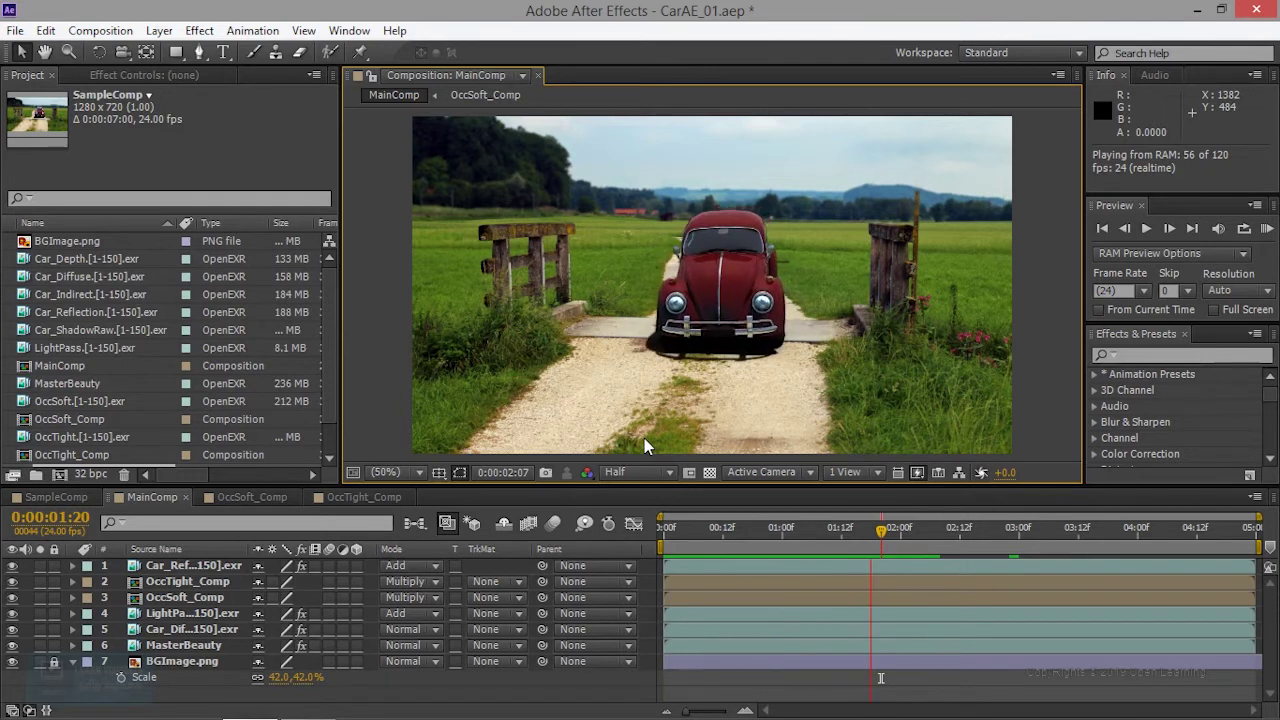
{"action": "key", "text": "space"}
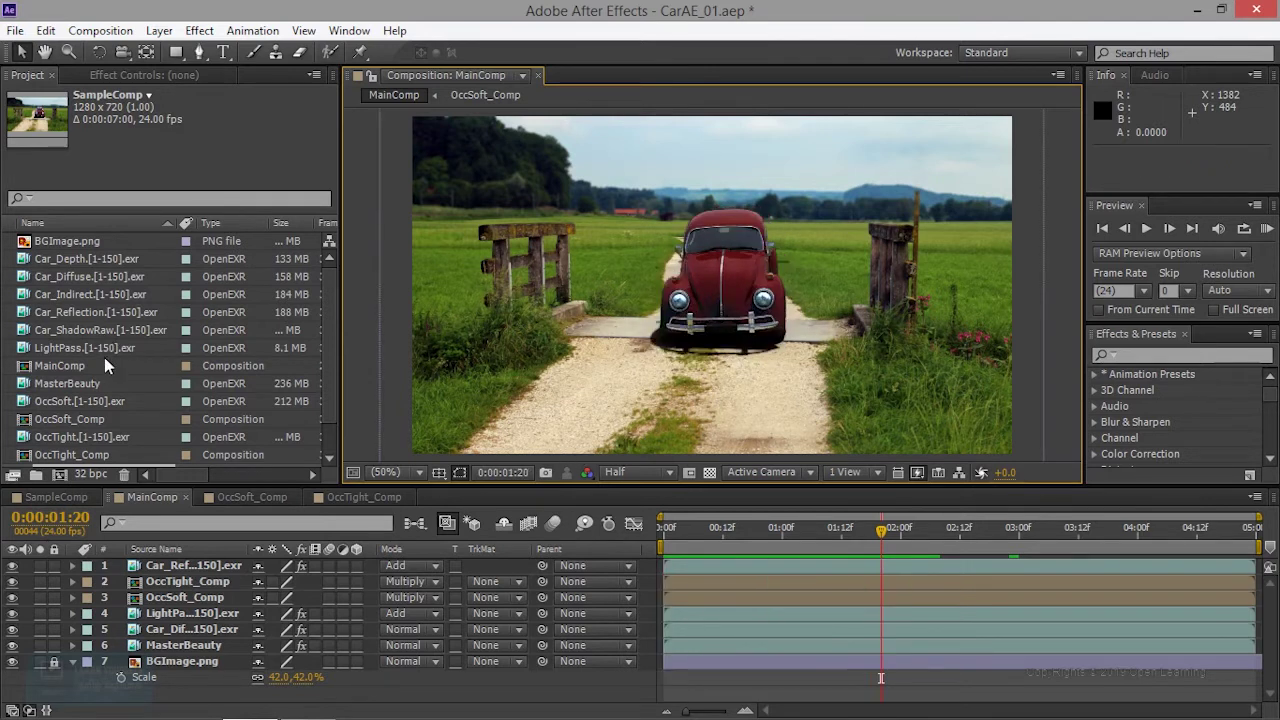
Place Car_ShadowRaw as the top layer and add EXtractoR, with alpha read from channel A
{"action": "left_click_drag", "start_coordinate": [106, 334], "coordinate": [119, 563]}
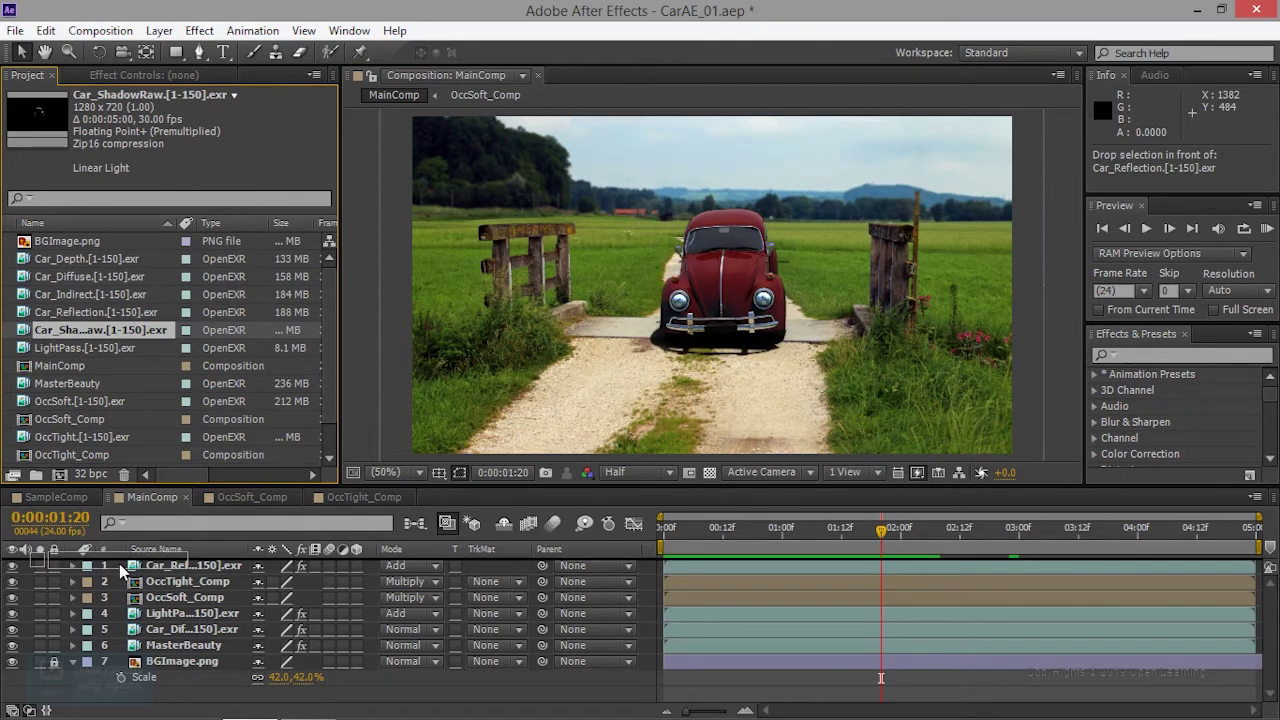
{"action": "left_click_drag", "start_coordinate": [119, 563], "coordinate": [119, 563]}
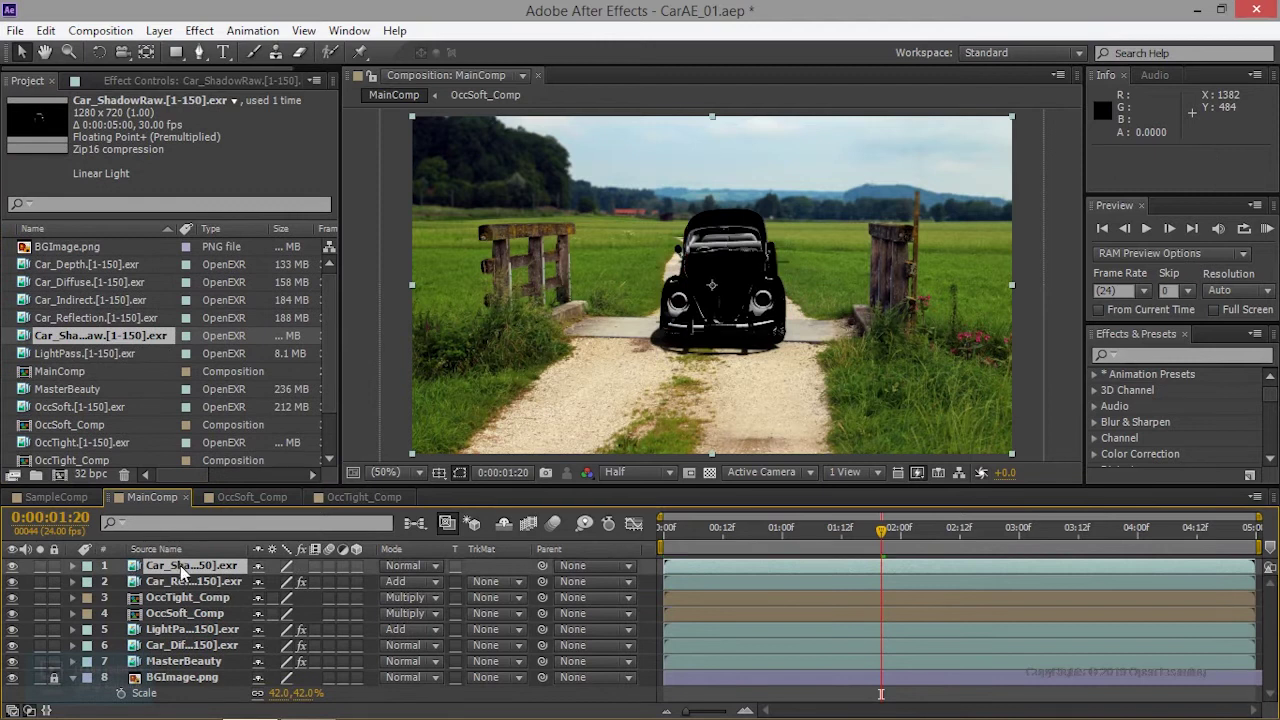
{"action": "right_click", "coordinate": [183, 569]}
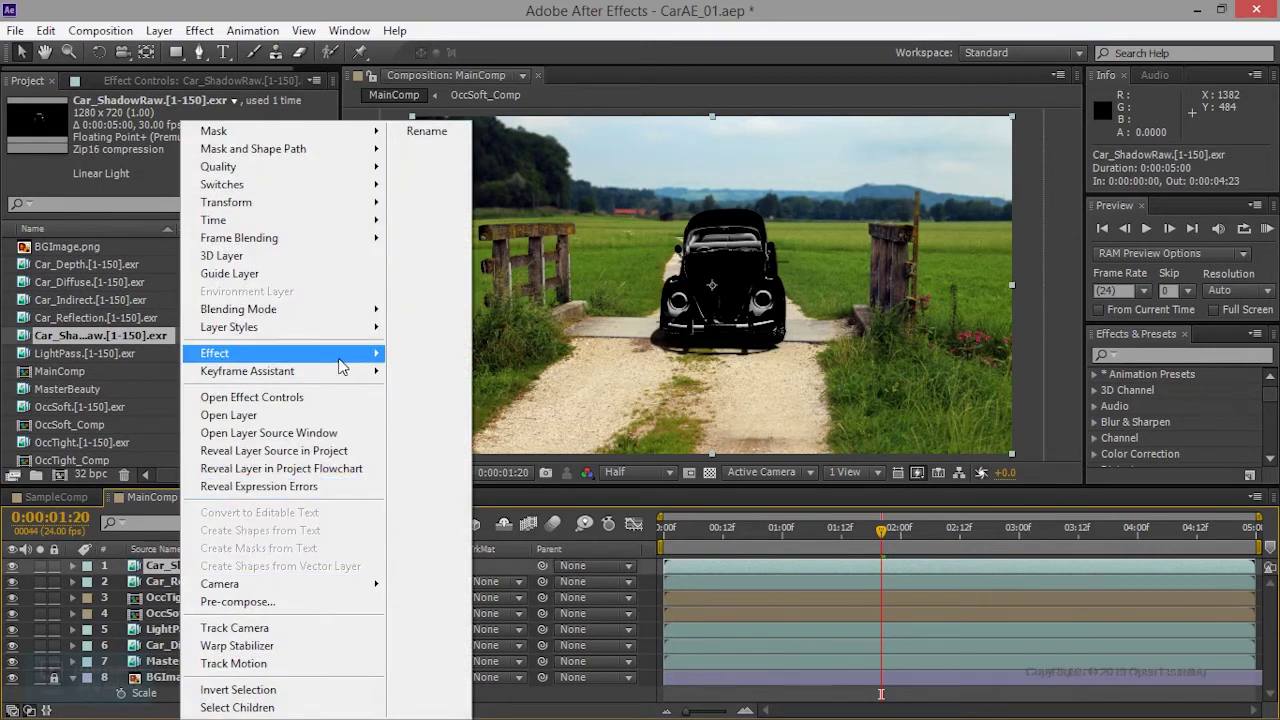
{"action": "mouse_move", "coordinate": [371, 355]}
{"action": "mouse_move", "coordinate": [490, 254]}
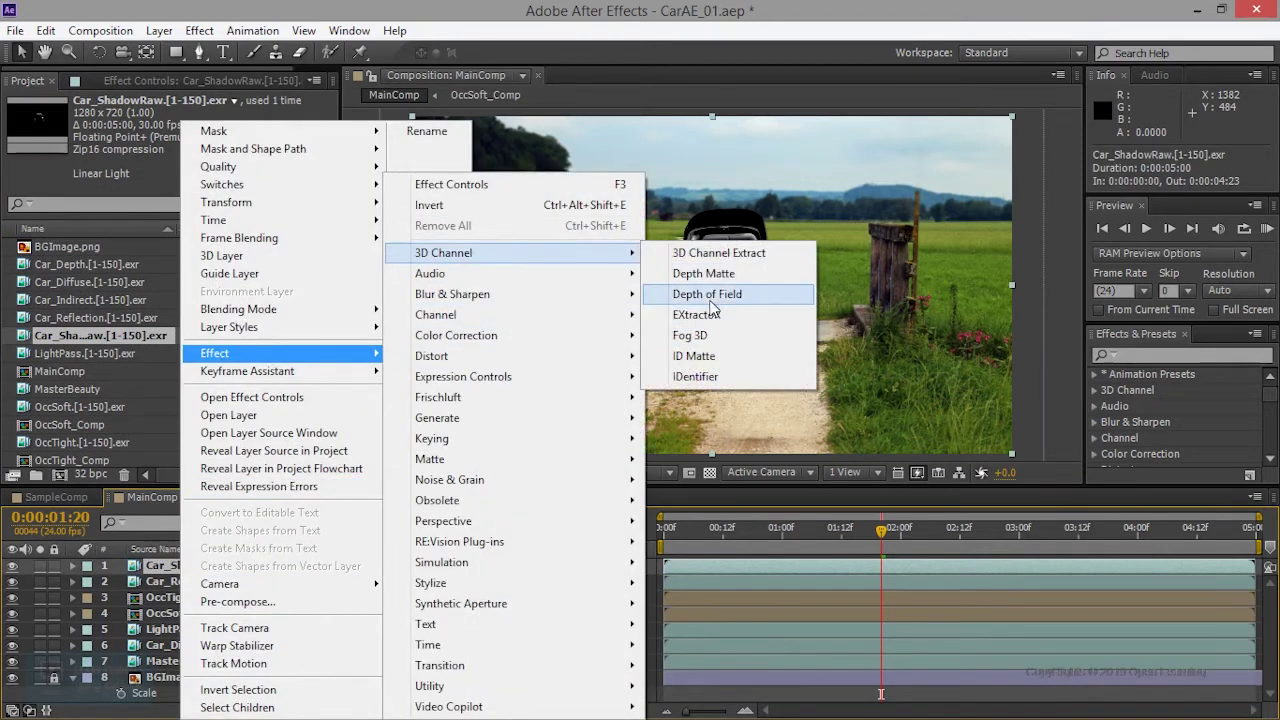
{"action": "left_click", "coordinate": [745, 316]}
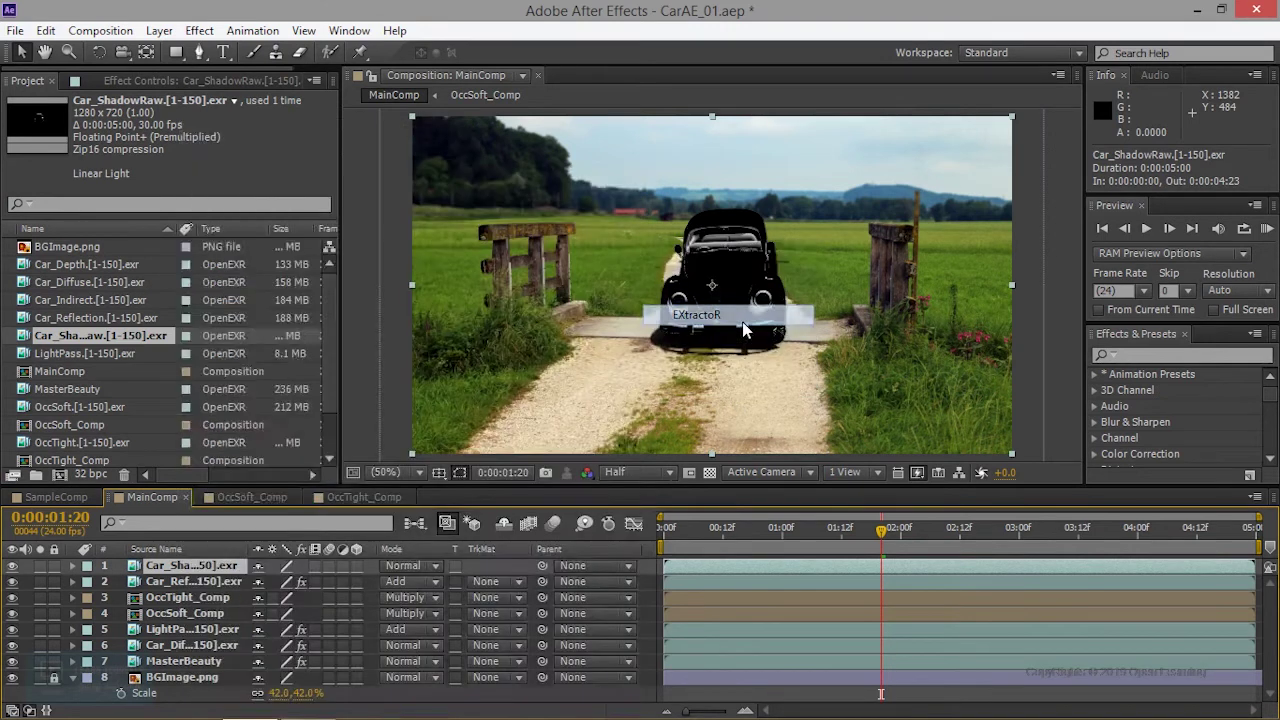
{"action": "left_click", "coordinate": [156, 192]}
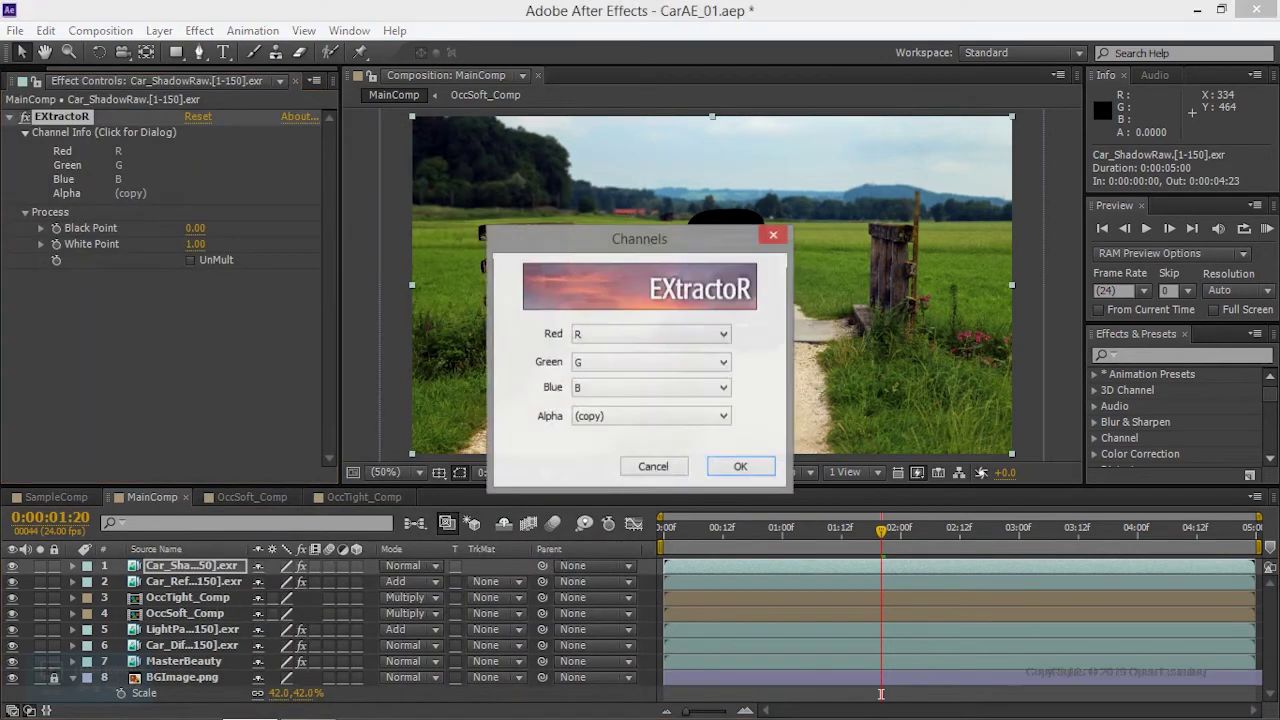
{"action": "left_click", "coordinate": [638, 418]}
{"action": "left_click", "coordinate": [648, 456]}
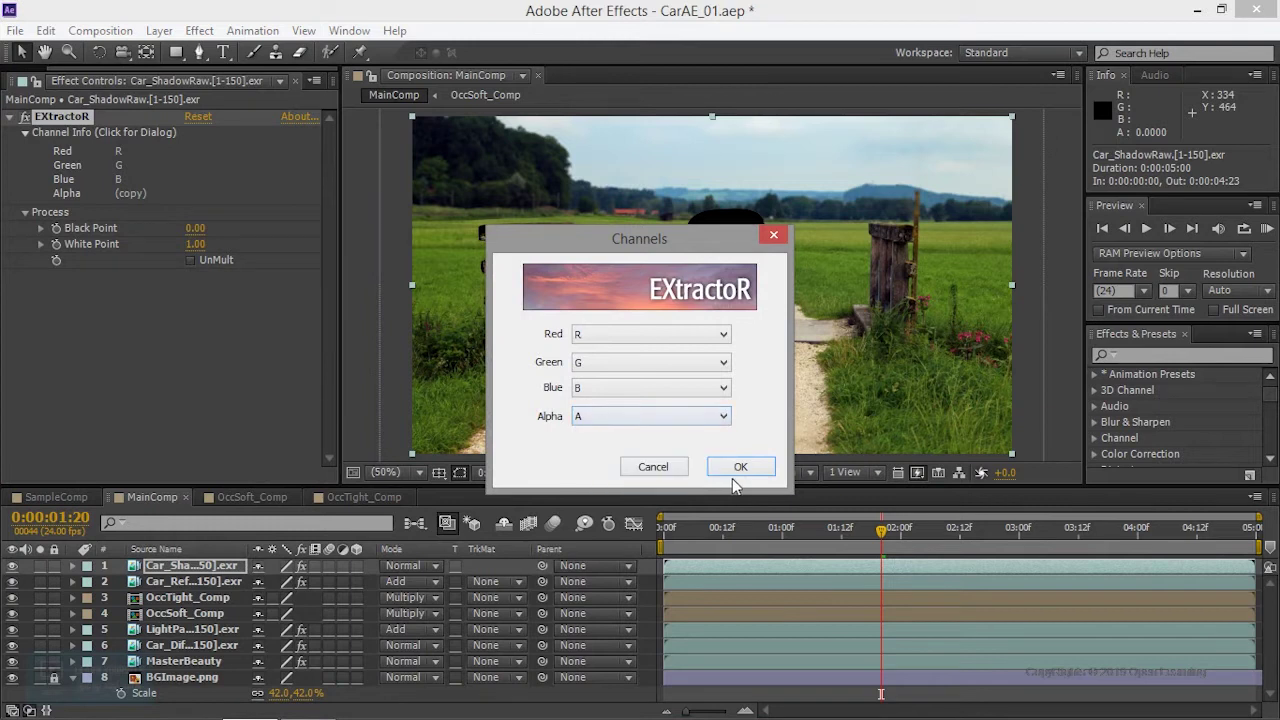
{"action": "left_click", "coordinate": [740, 468]}
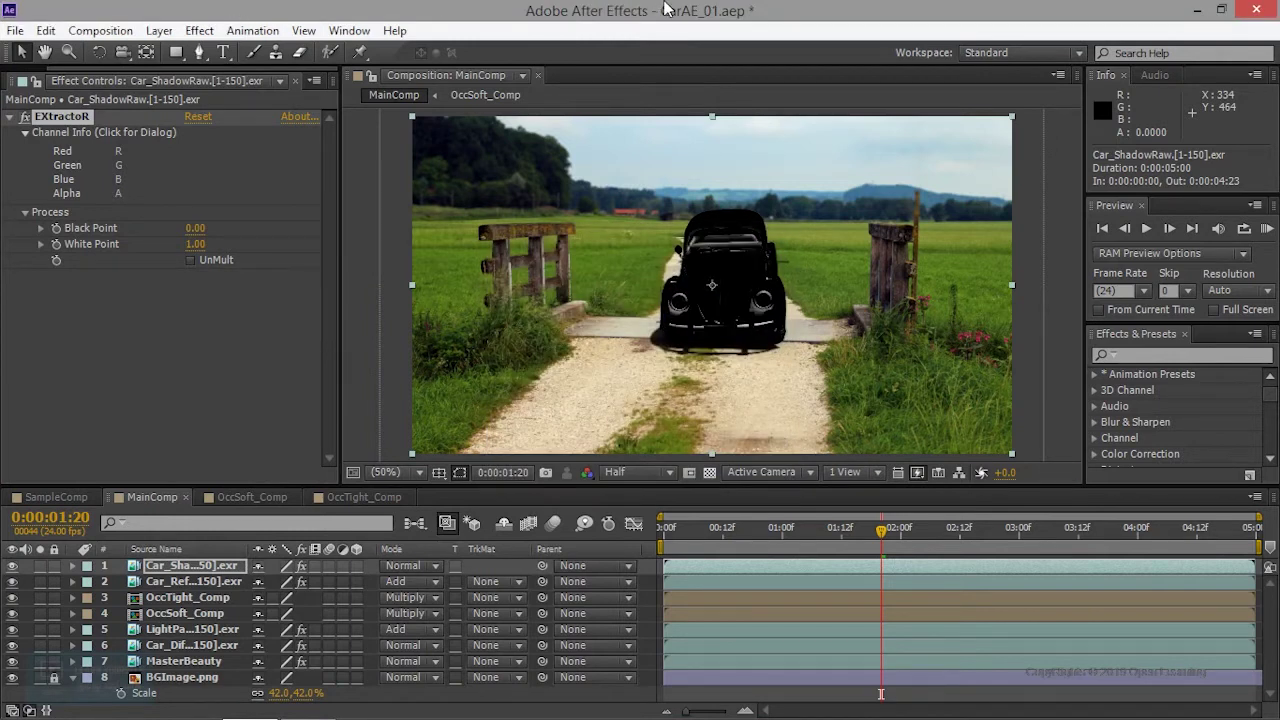
Add an Exposure effect to Car_ShadowRaw with Gamma Correction set to 2.20
{"action": "scroll", "coordinate": [710, 330], "scroll_direction": "up", "scroll_amount": 4}
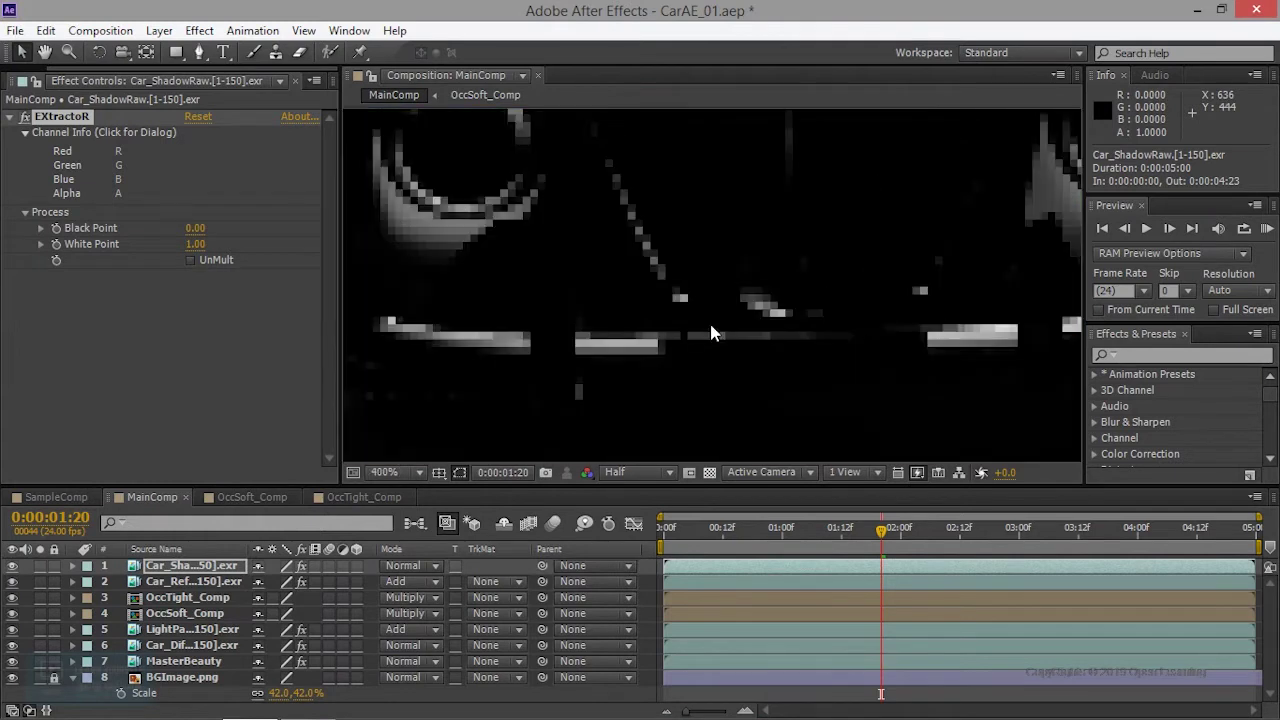
{"action": "left_click_drag", "start_coordinate": [709, 320], "coordinate": [730, 400]}
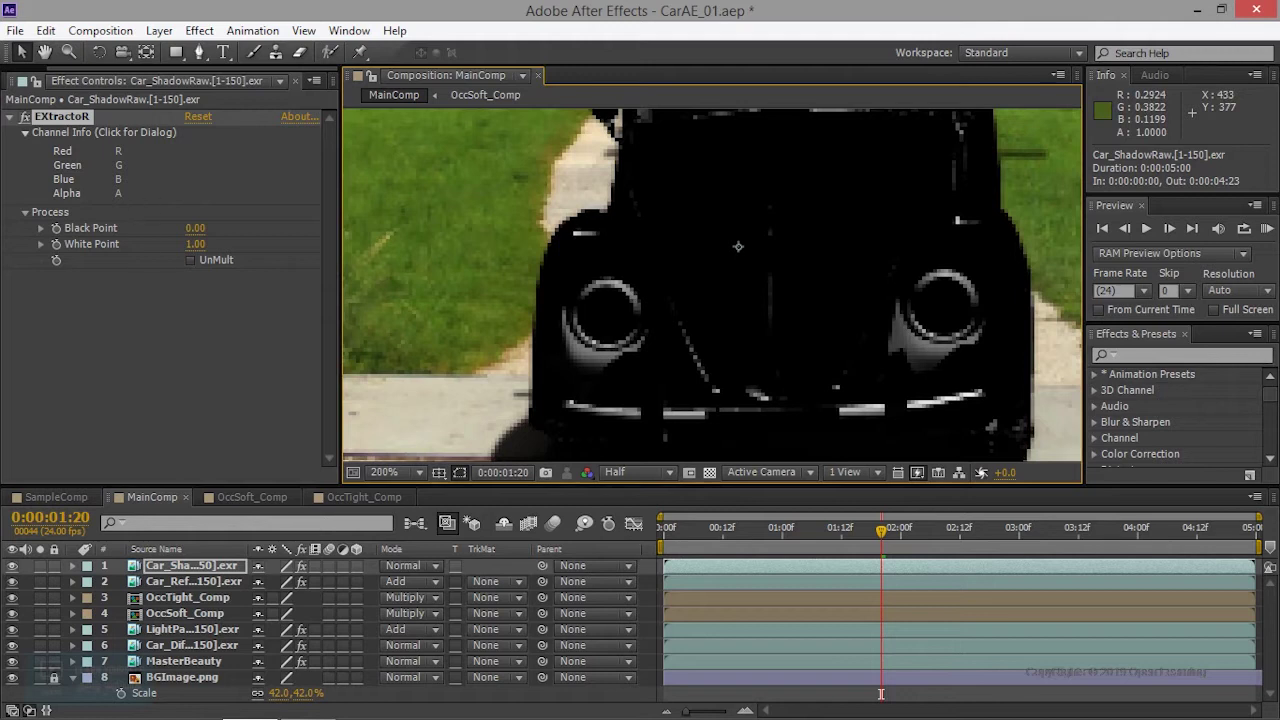
{"action": "right_click", "coordinate": [155, 316]}
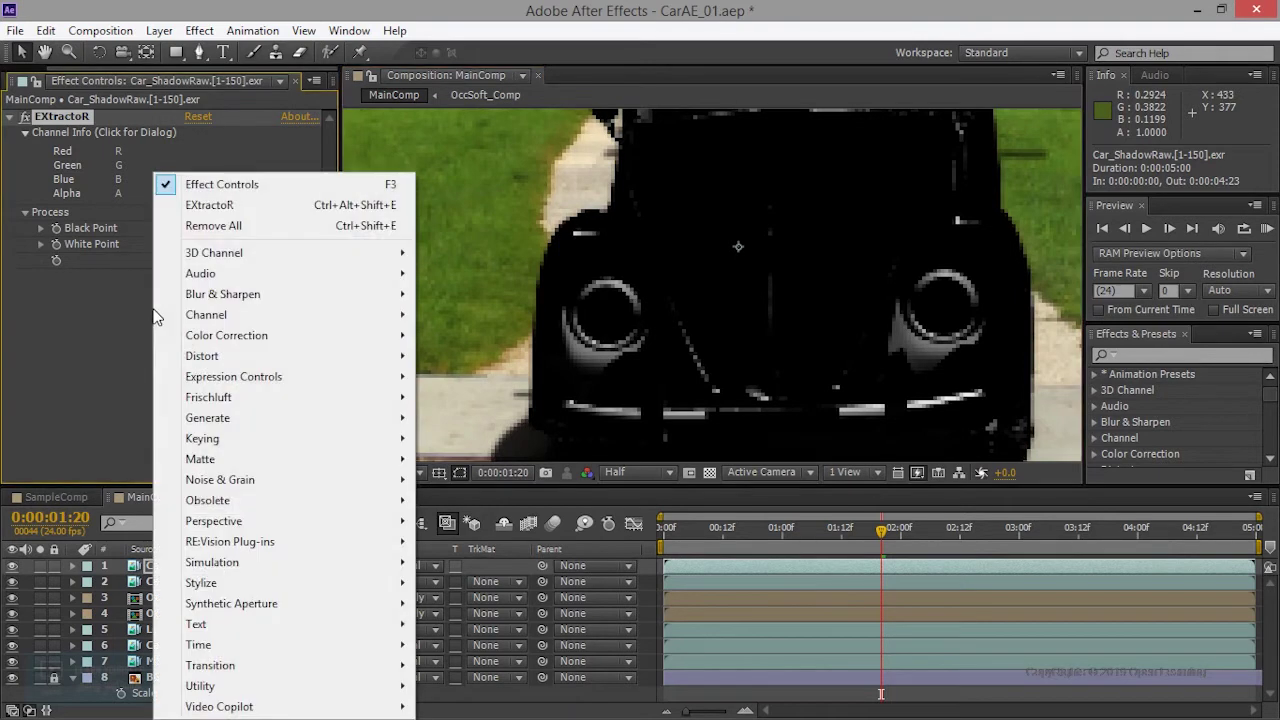
{"action": "mouse_move", "coordinate": [335, 355]}
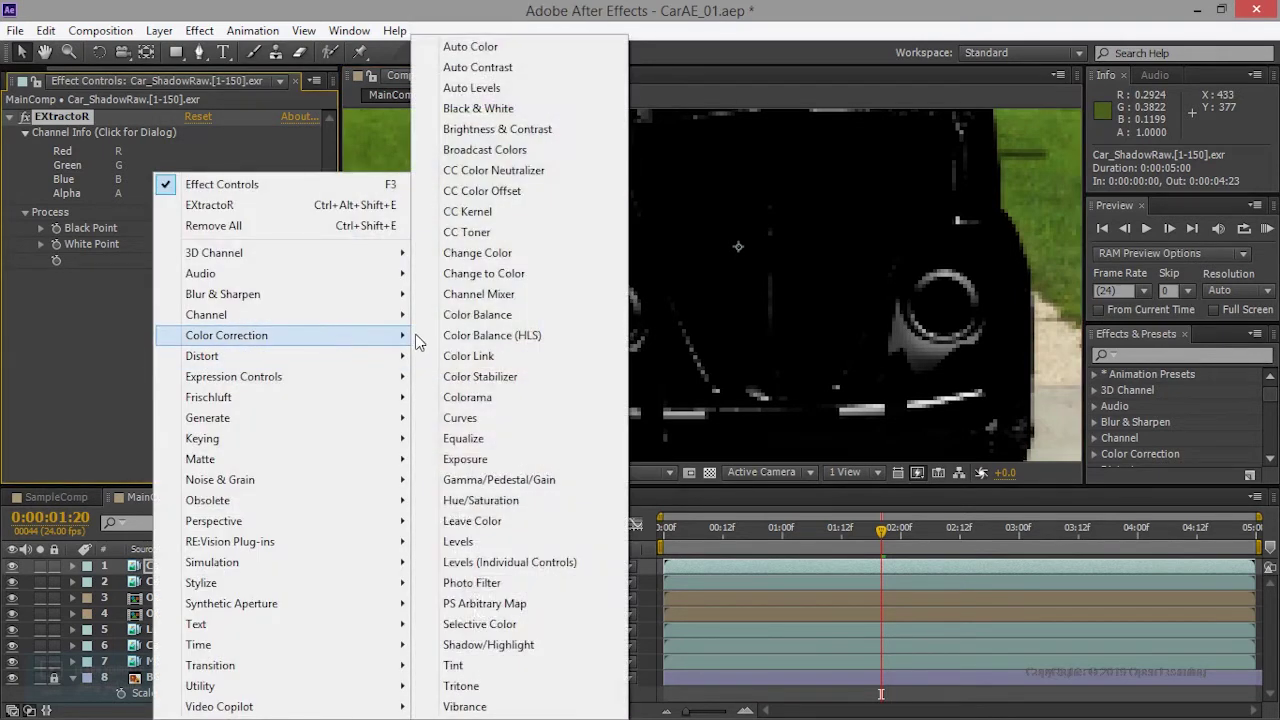
{"action": "left_click", "coordinate": [510, 457]}
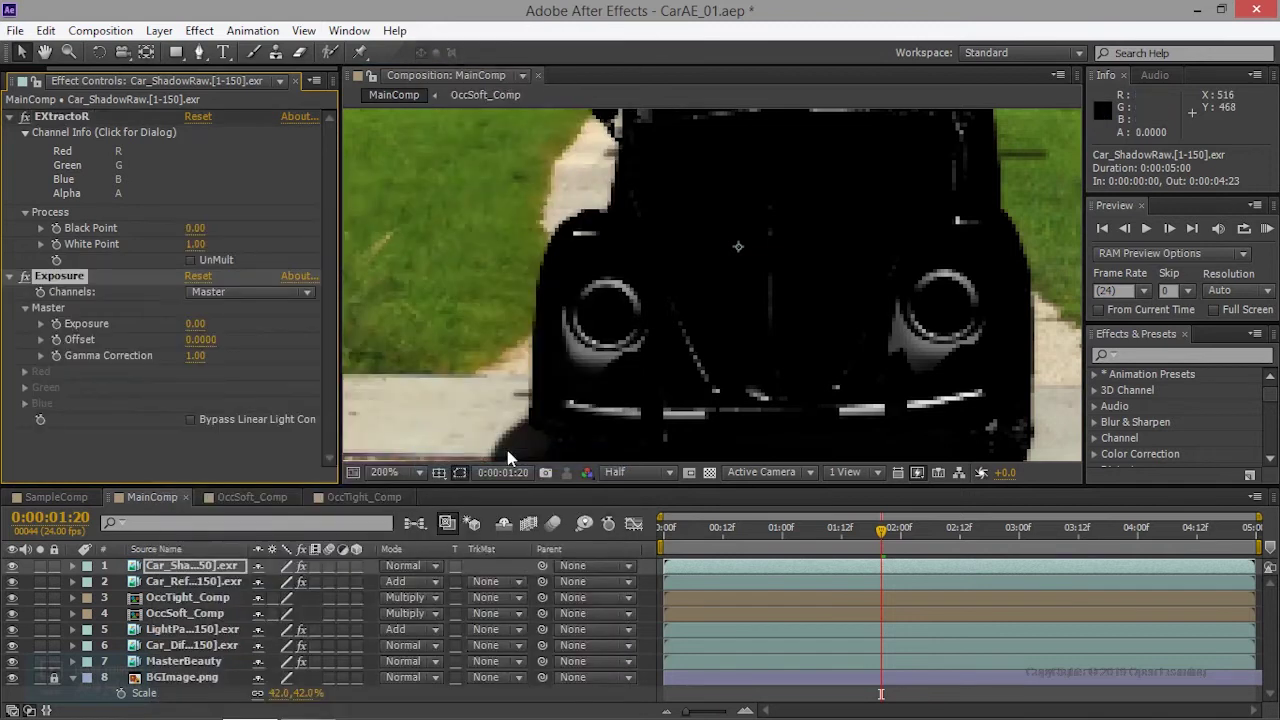
{"action": "left_click", "coordinate": [195, 355]}
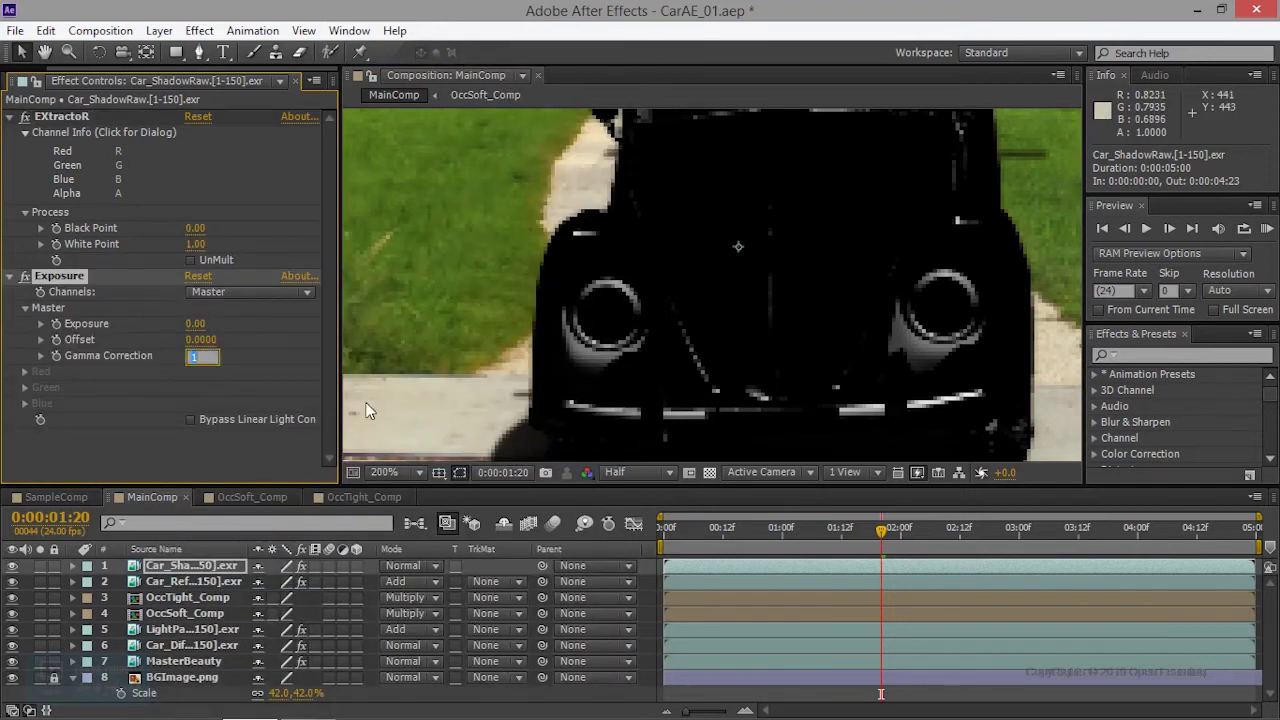
{"action": "type", "text": "2.2"}
{"action": "key", "text": "Return"}
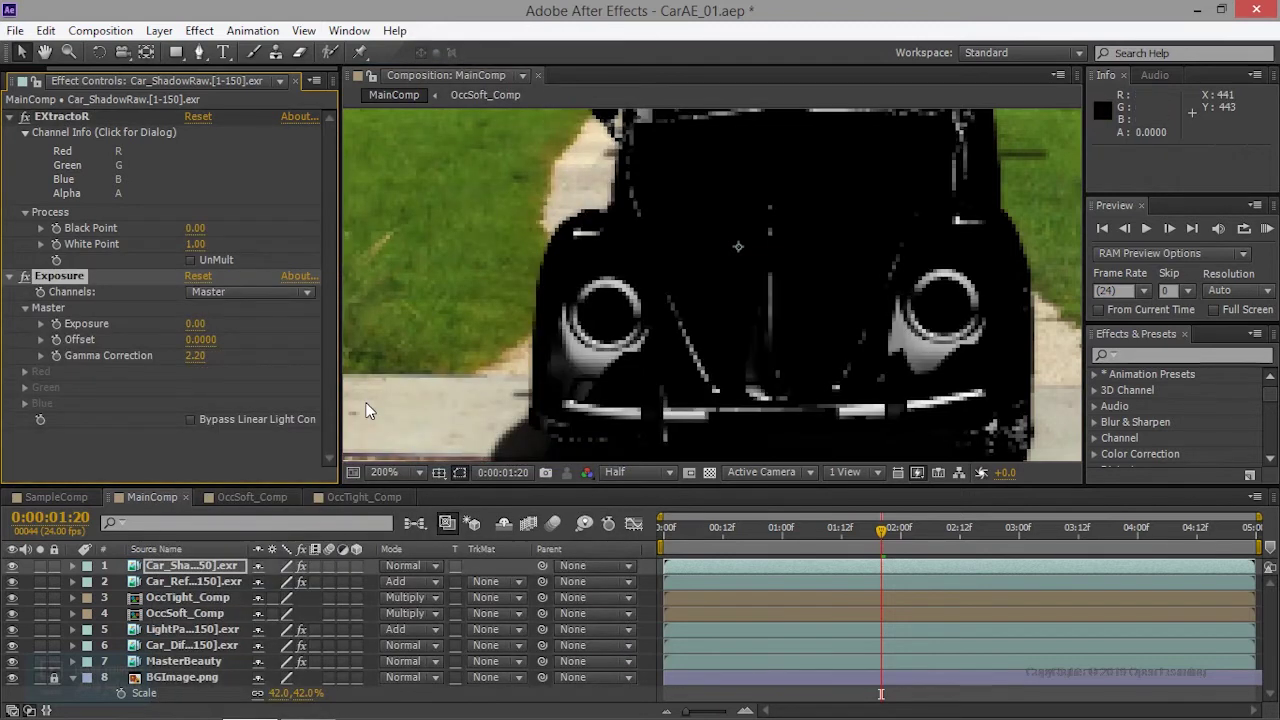
{"action": "key", "text": "comma"}
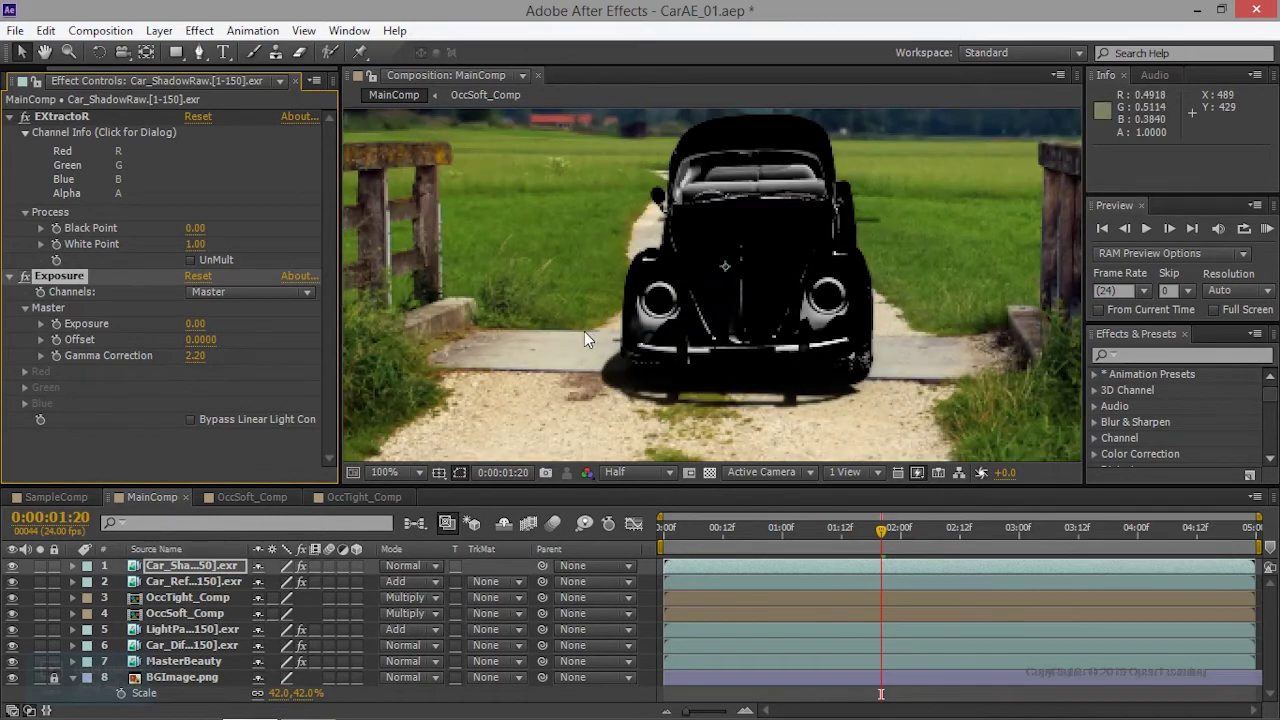
Collapse EXtractoR and Exposure, then add Invert below Exposure via an 'inv' search
{"action": "left_click", "coordinate": [10, 276]}
{"action": "left_click", "coordinate": [10, 117]}
{"action": "right_click", "coordinate": [71, 342]}
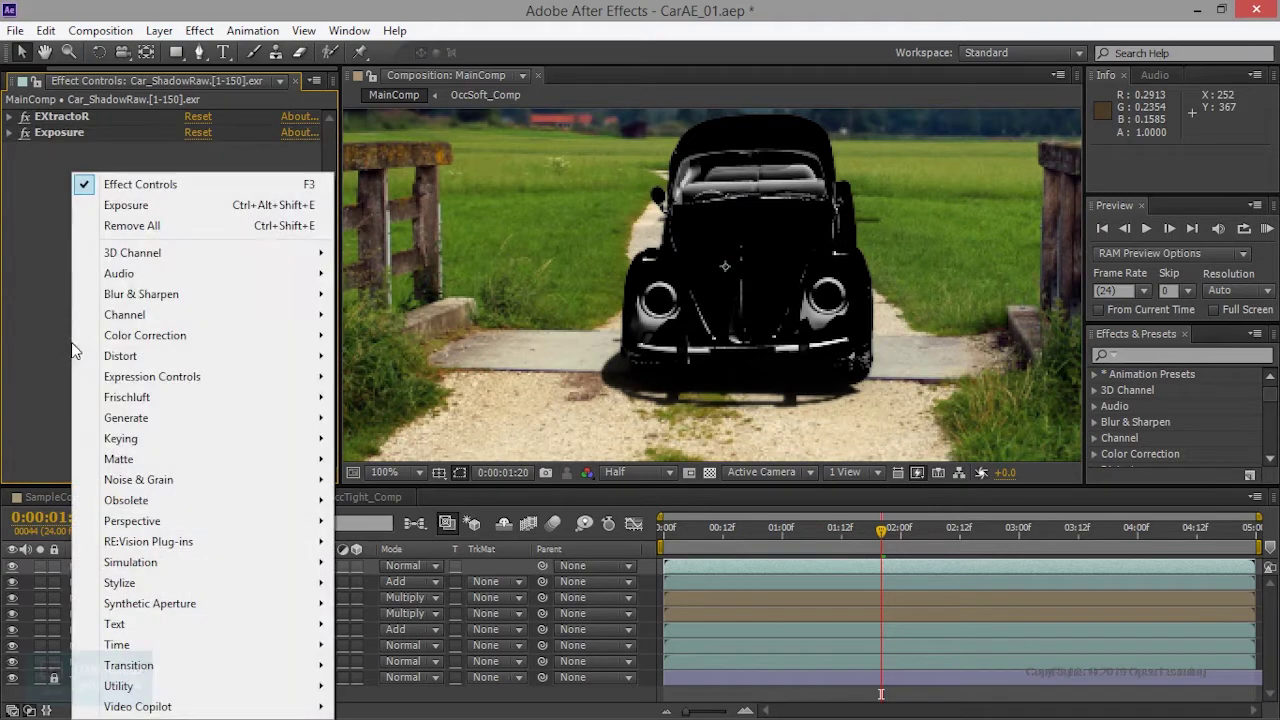
{"action": "left_click", "coordinate": [1183, 355]}
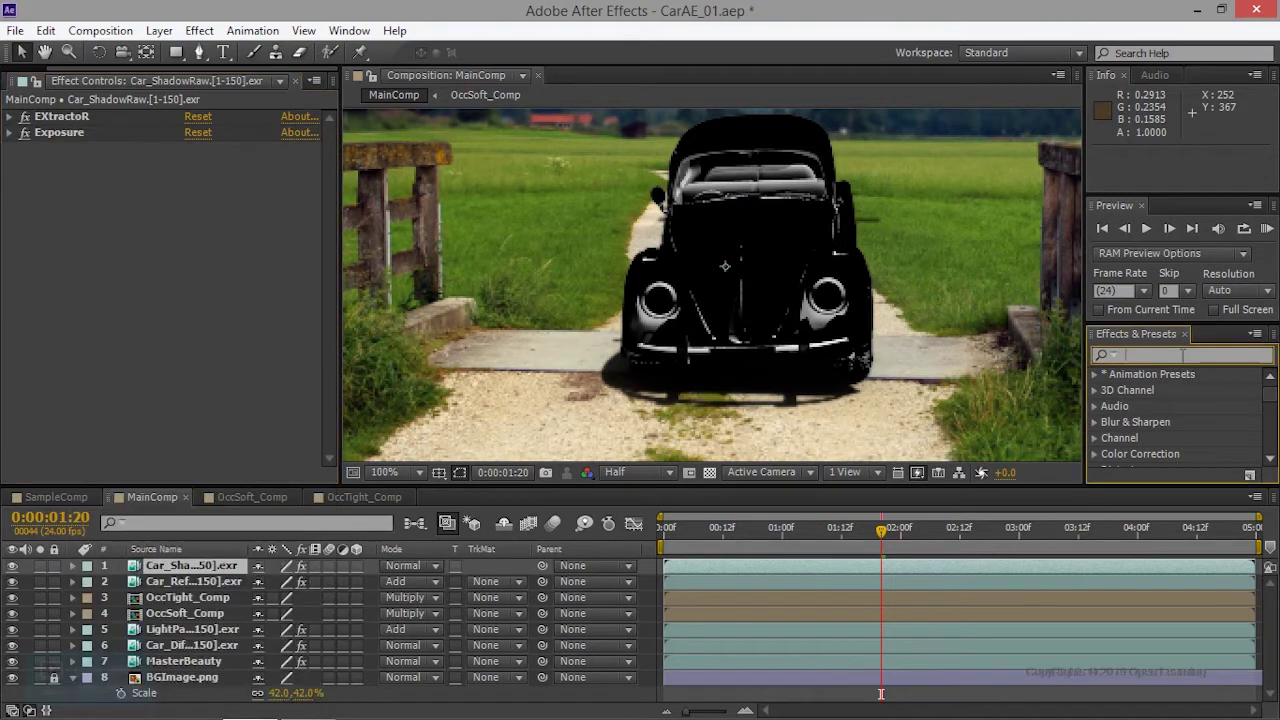
{"action": "type", "text": "inv"}
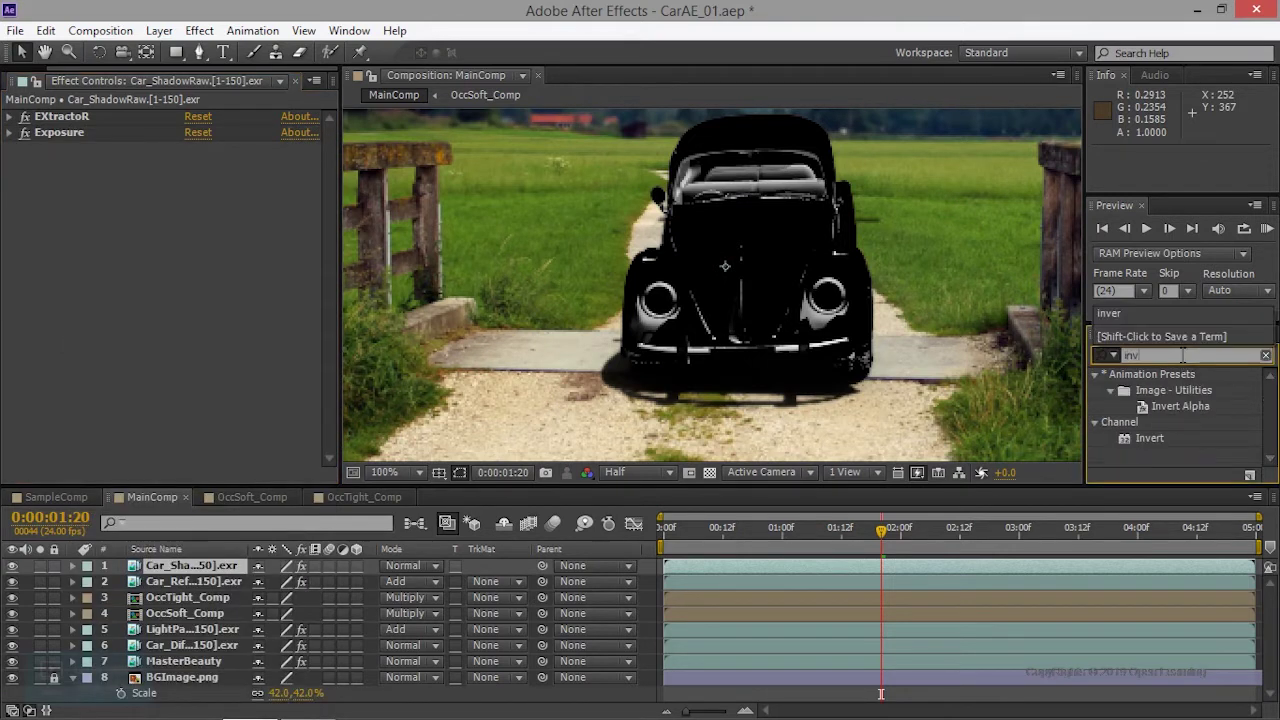
{"action": "left_click_drag", "start_coordinate": [1149, 440], "coordinate": [277, 341]}
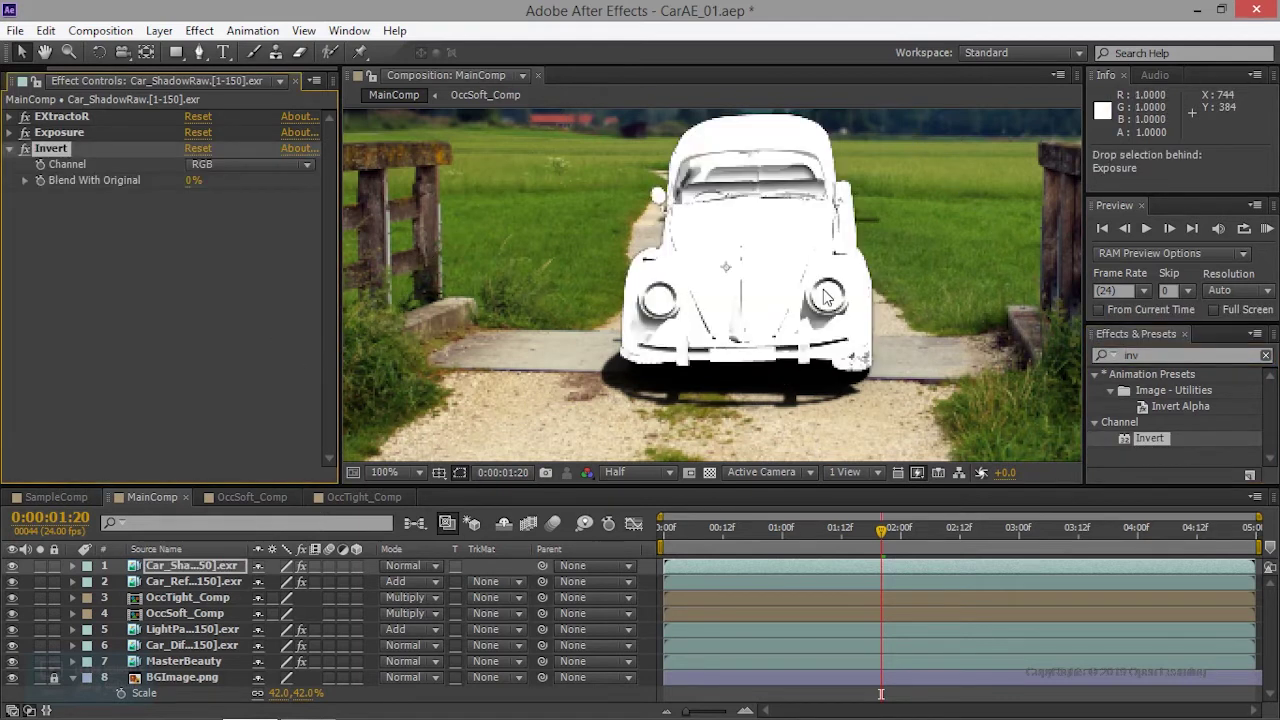
{"action": "key", "text": "period"}
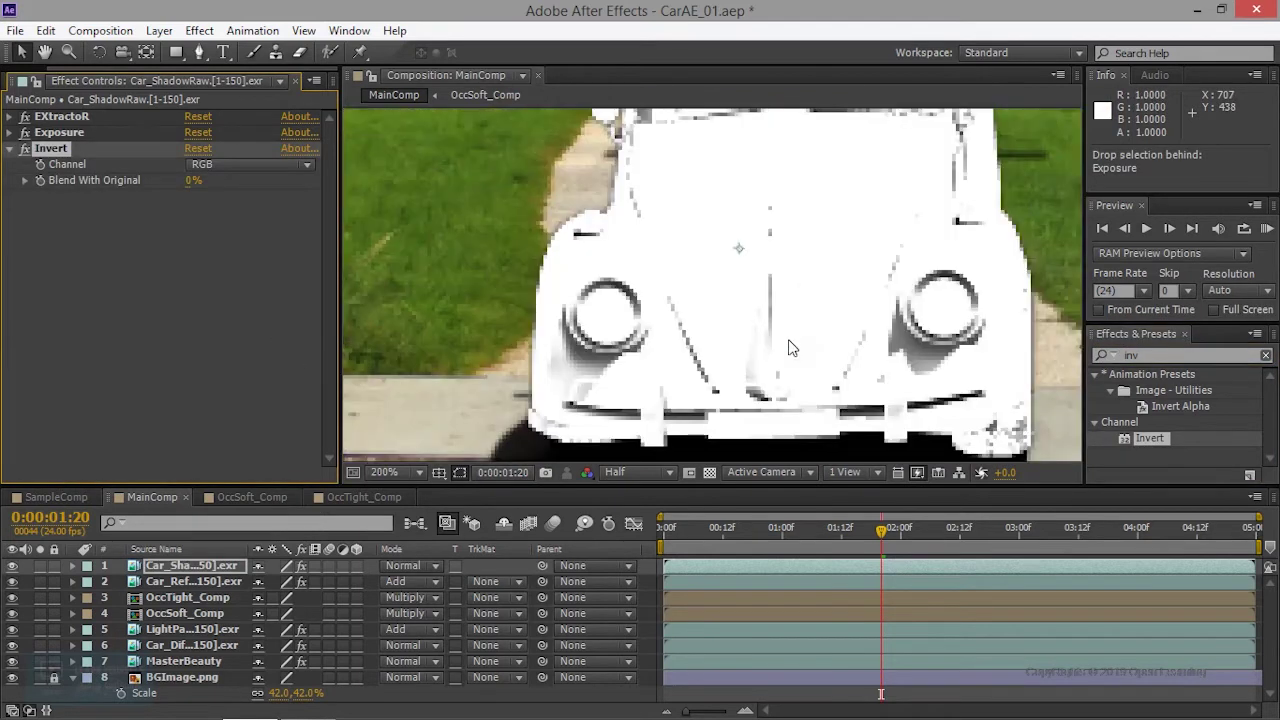
{"action": "key", "text": "comma"}
{"action": "key", "text": "period"}
{"action": "left_click", "coordinate": [419, 567]}
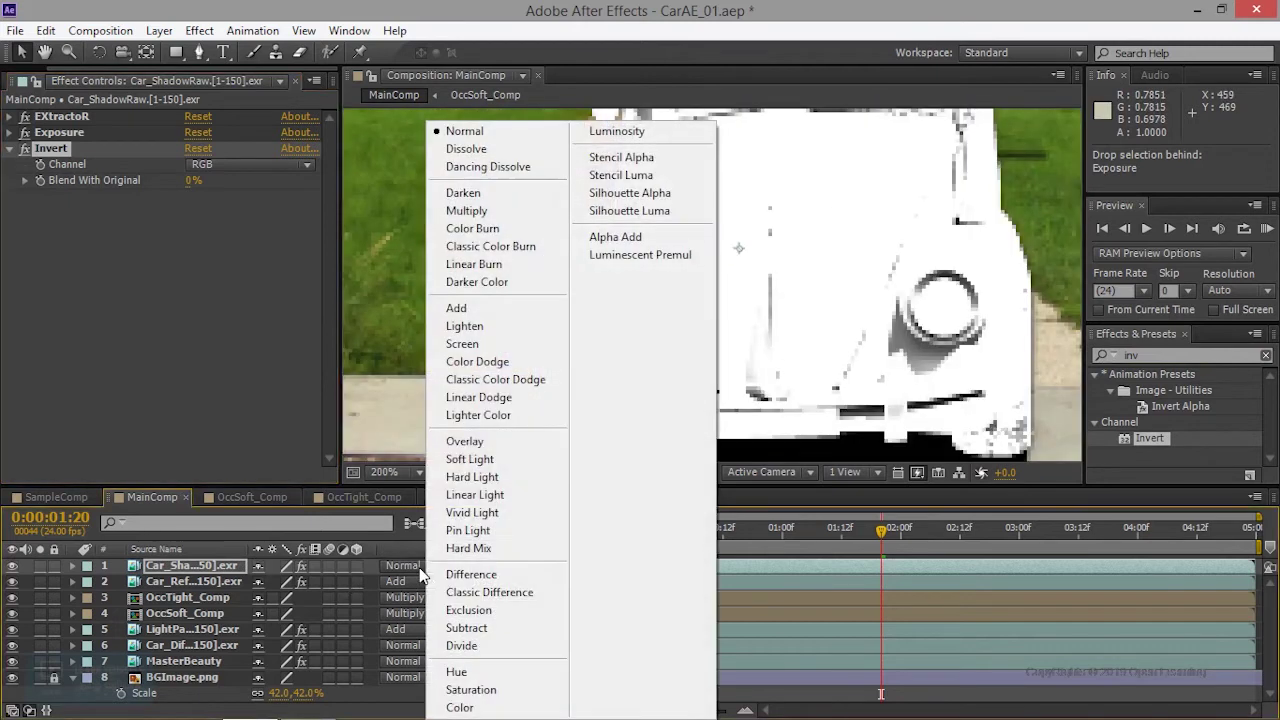
Try Lighten and Add blending on the shadow layer, settling on Multiply
{"action": "left_click", "coordinate": [489, 330]}
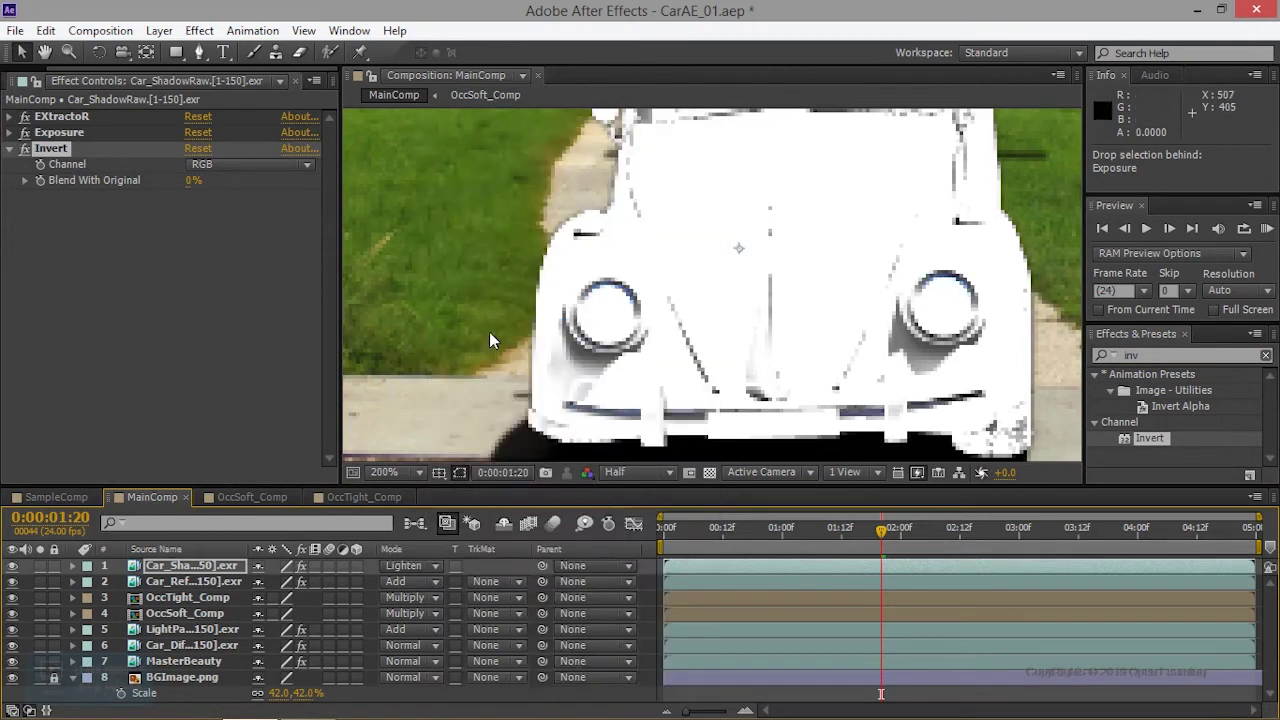
{"action": "left_click", "coordinate": [421, 572]}
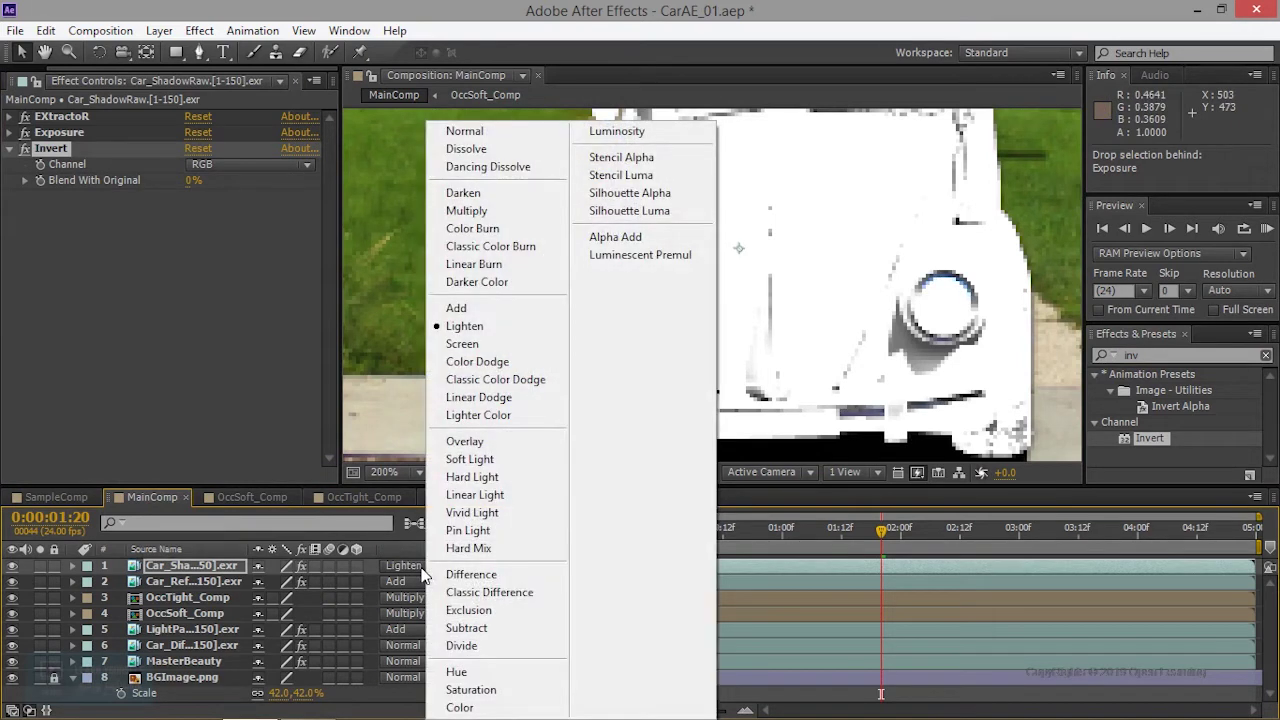
{"action": "left_click", "coordinate": [456, 308]}
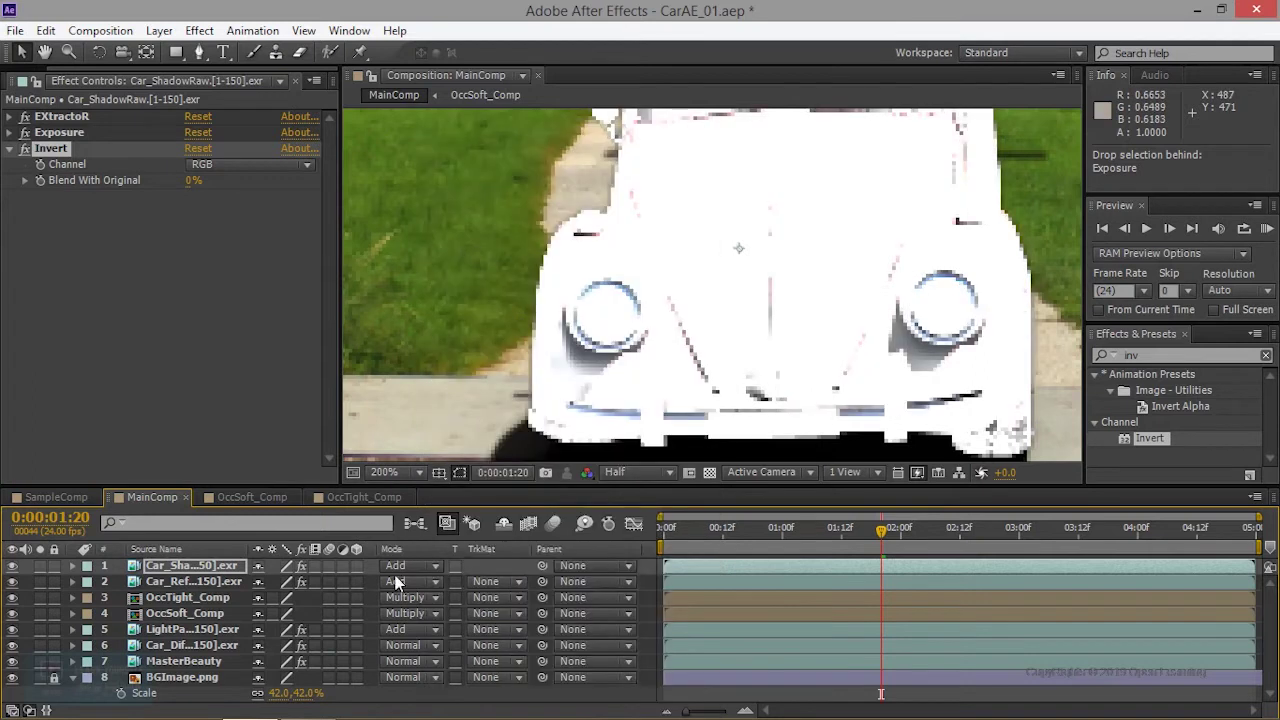
{"action": "left_click", "coordinate": [403, 568]}
{"action": "left_click", "coordinate": [519, 213]}
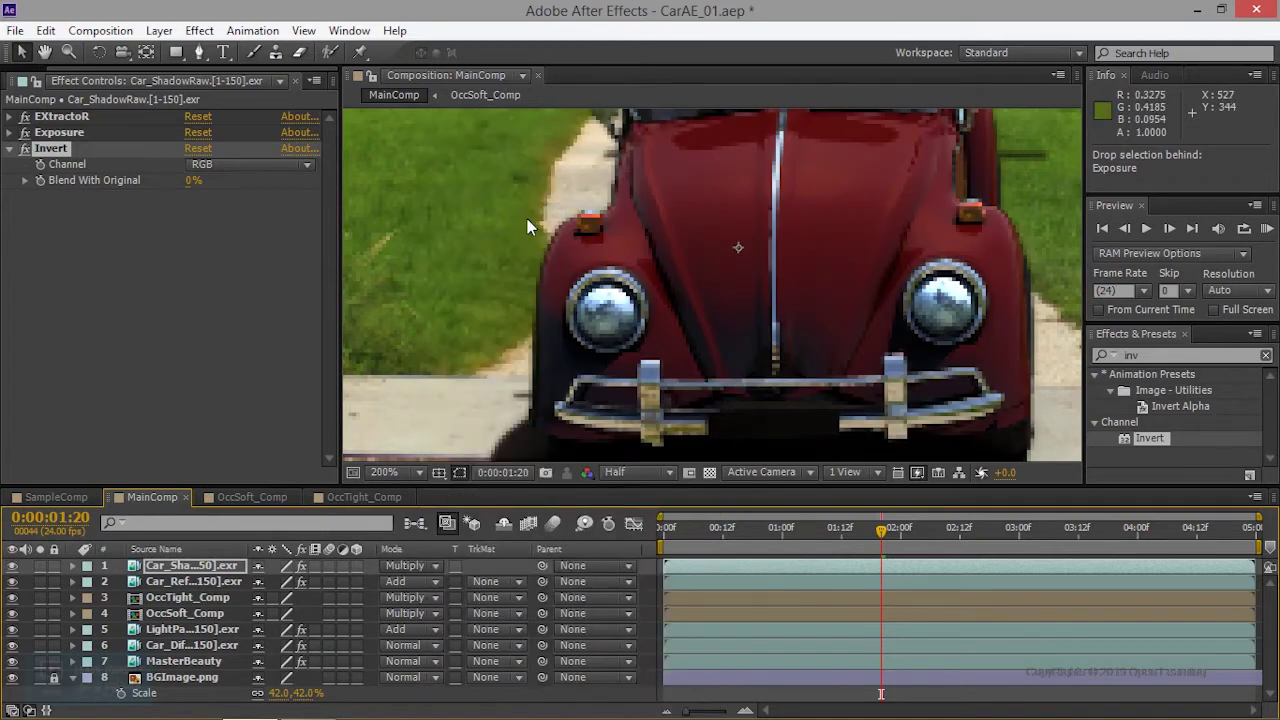
Render the preview at full resolution and pan up to show the bumper
{"action": "left_click", "coordinate": [640, 472]}
{"action": "left_click", "coordinate": [650, 520]}
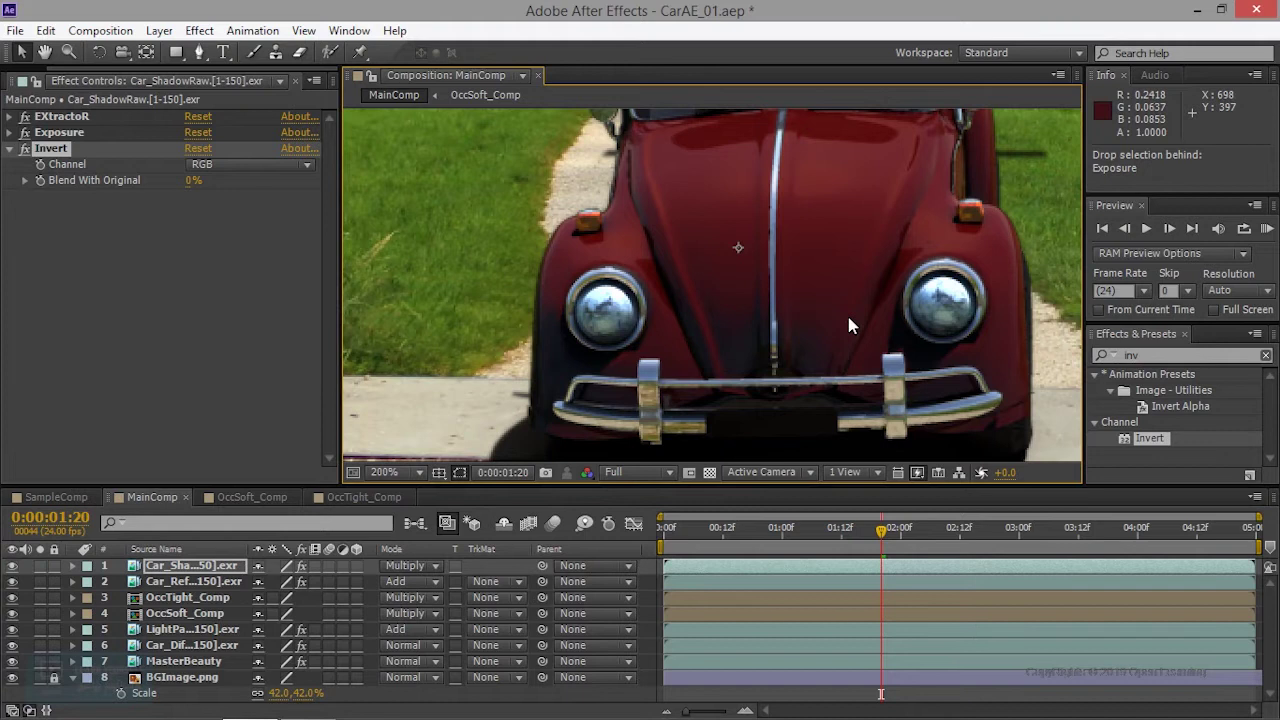
{"action": "scroll", "coordinate": [846, 312], "scroll_direction": "up", "scroll_amount": 2}
{"action": "left_click_drag", "start_coordinate": [846, 312], "coordinate": [860, 100]}
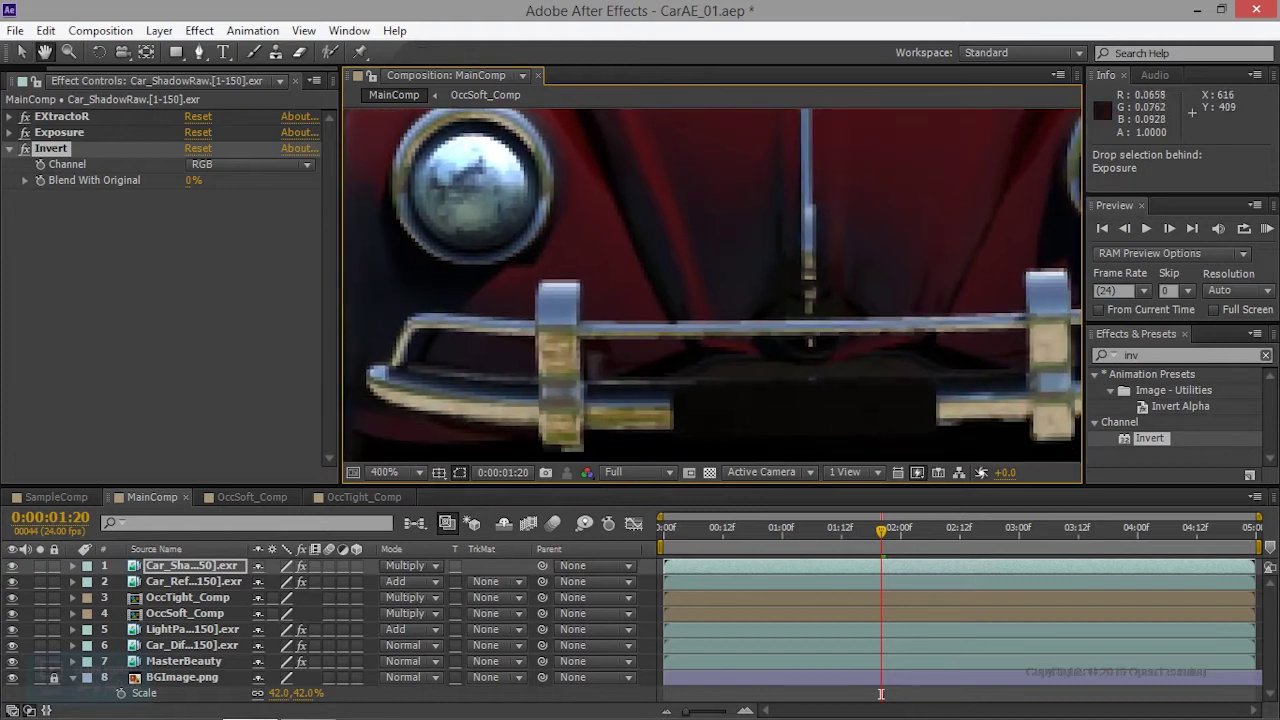
Toggle the shadow layer's visibility to compare, then select it and expand its properties
{"action": "left_click", "coordinate": [13, 566]}
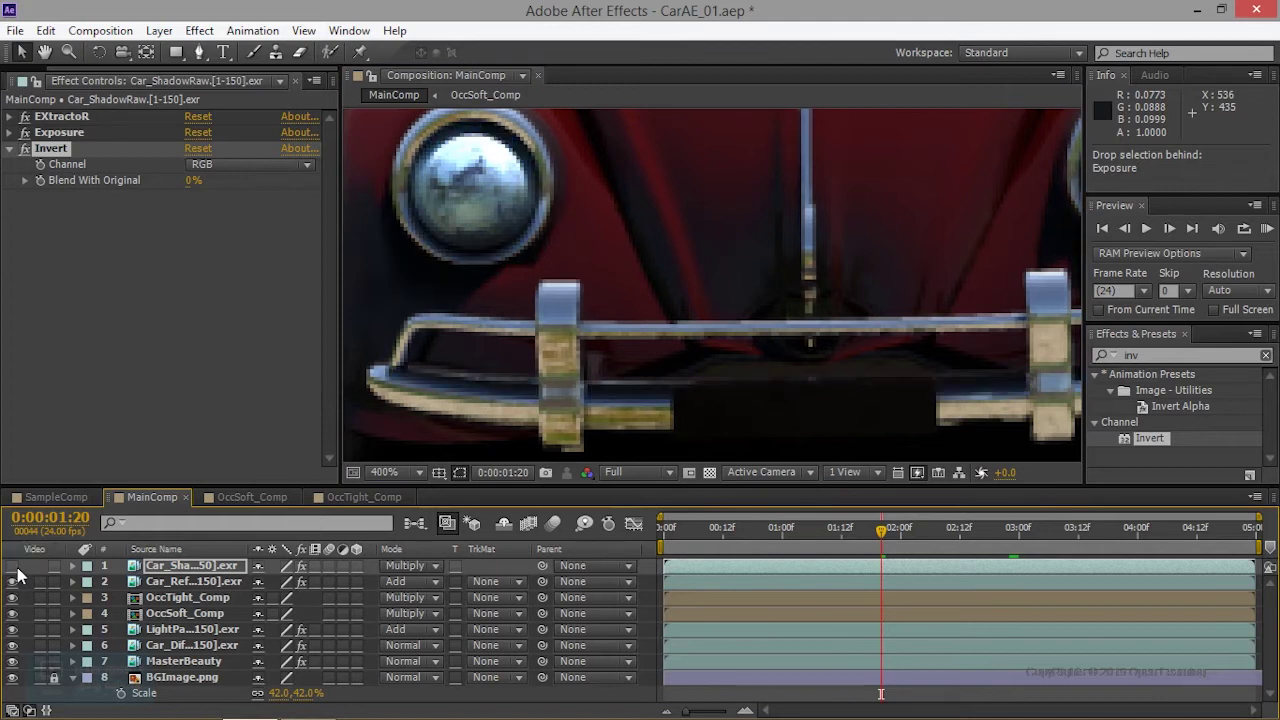
{"action": "left_click", "coordinate": [15, 567]}
{"action": "left_click", "coordinate": [15, 567]}
{"action": "left_click", "coordinate": [15, 567]}
{"action": "left_click", "coordinate": [160, 568]}
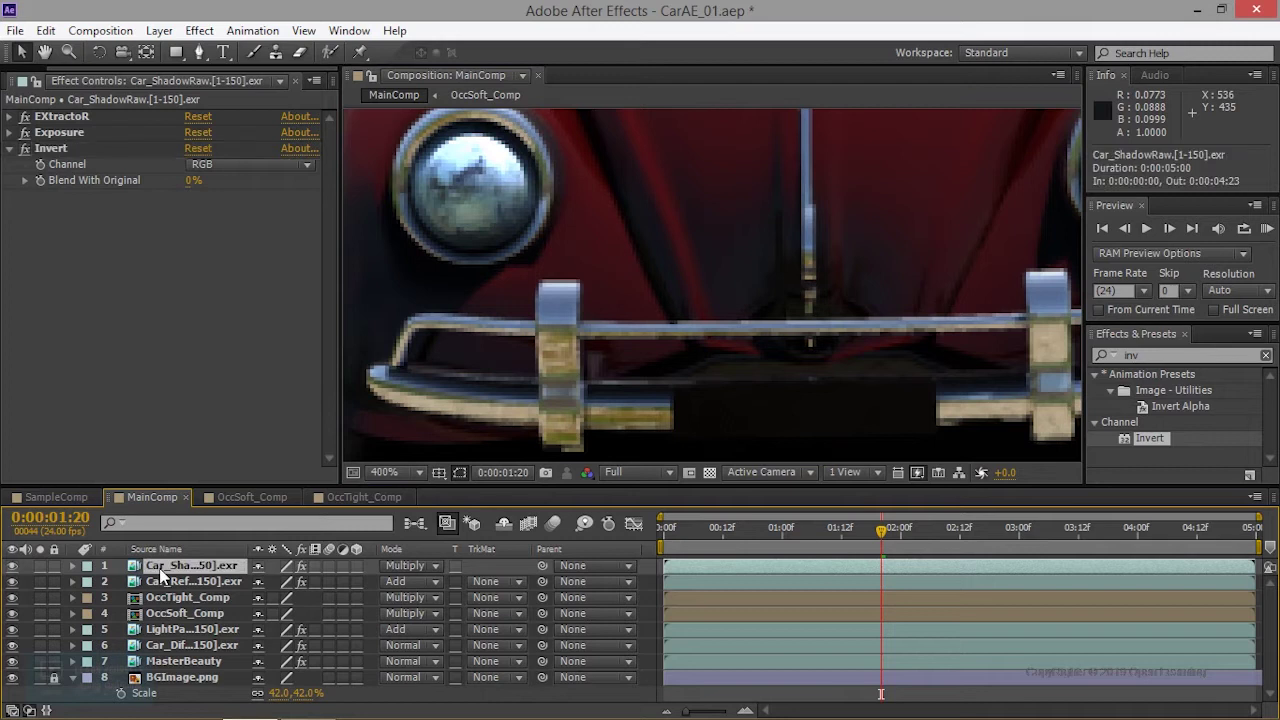
{"action": "left_click", "coordinate": [73, 566]}
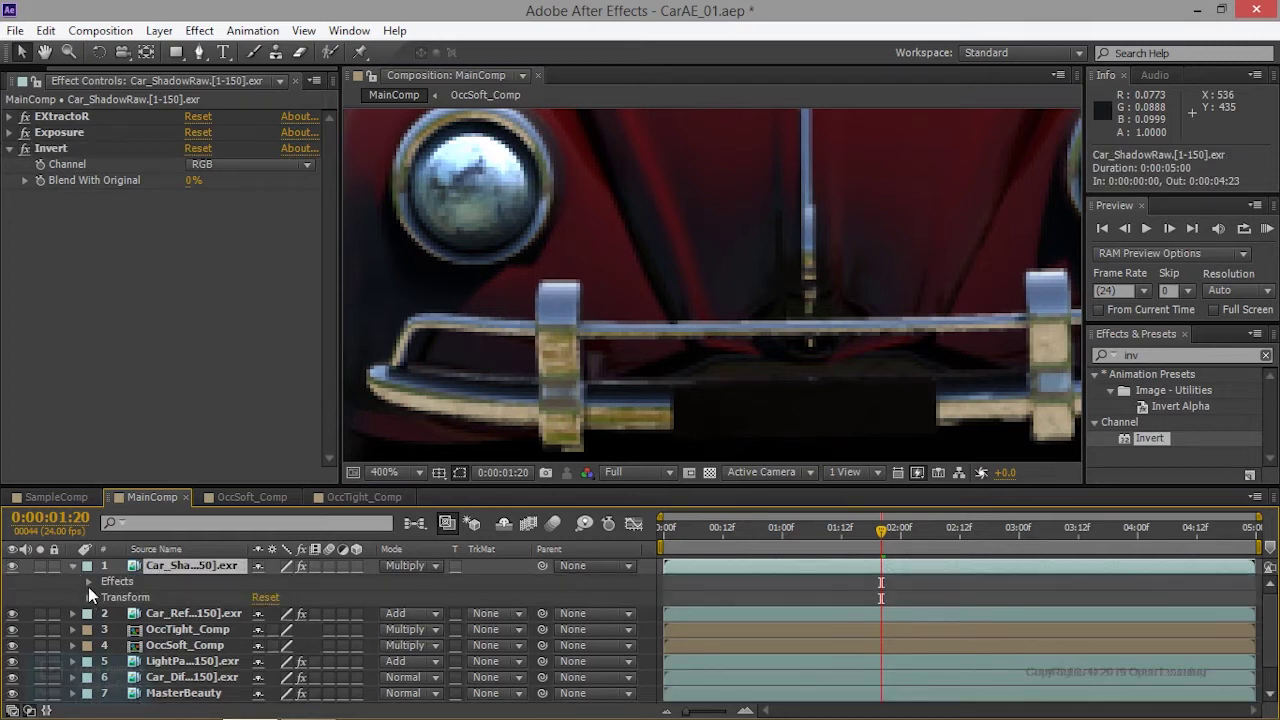
Set the Car_ShadowRaw layer's Opacity to 55%
{"action": "left_click", "coordinate": [87, 597]}
{"action": "scroll", "coordinate": [231, 645], "scroll_direction": "down", "scroll_amount": 3}
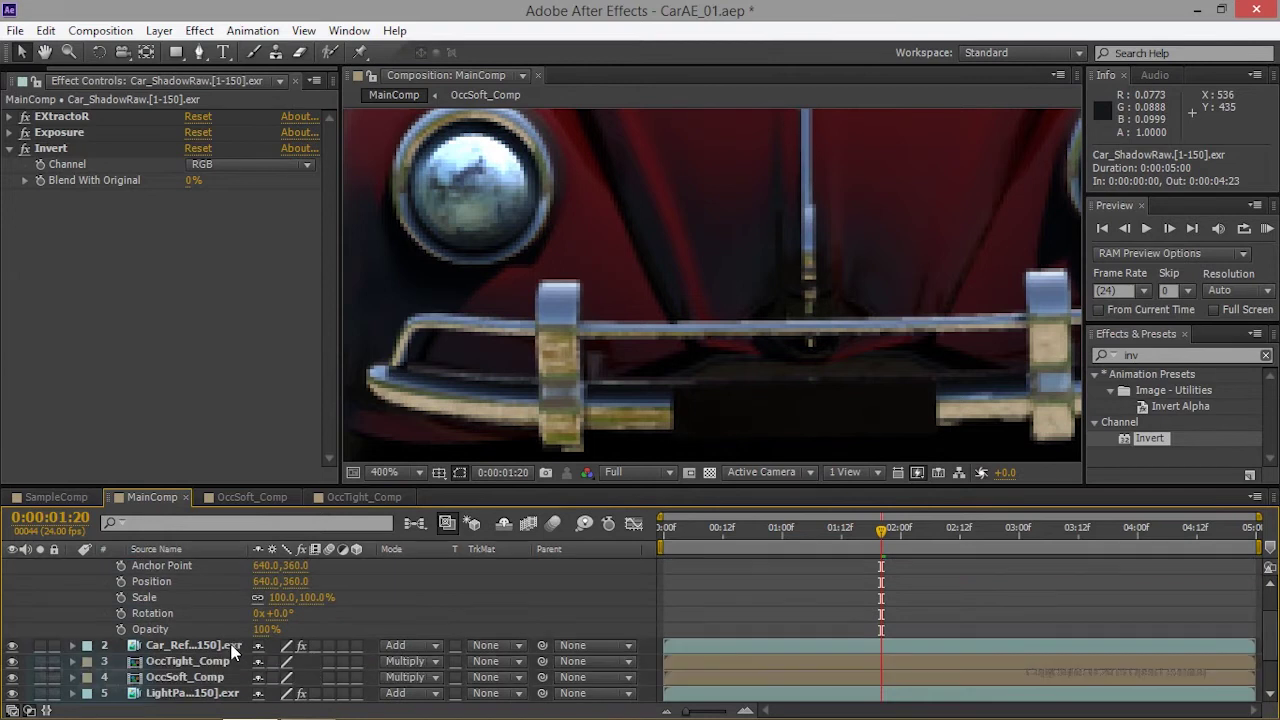
{"action": "left_click_drag", "start_coordinate": [266, 629], "coordinate": [288, 633]}
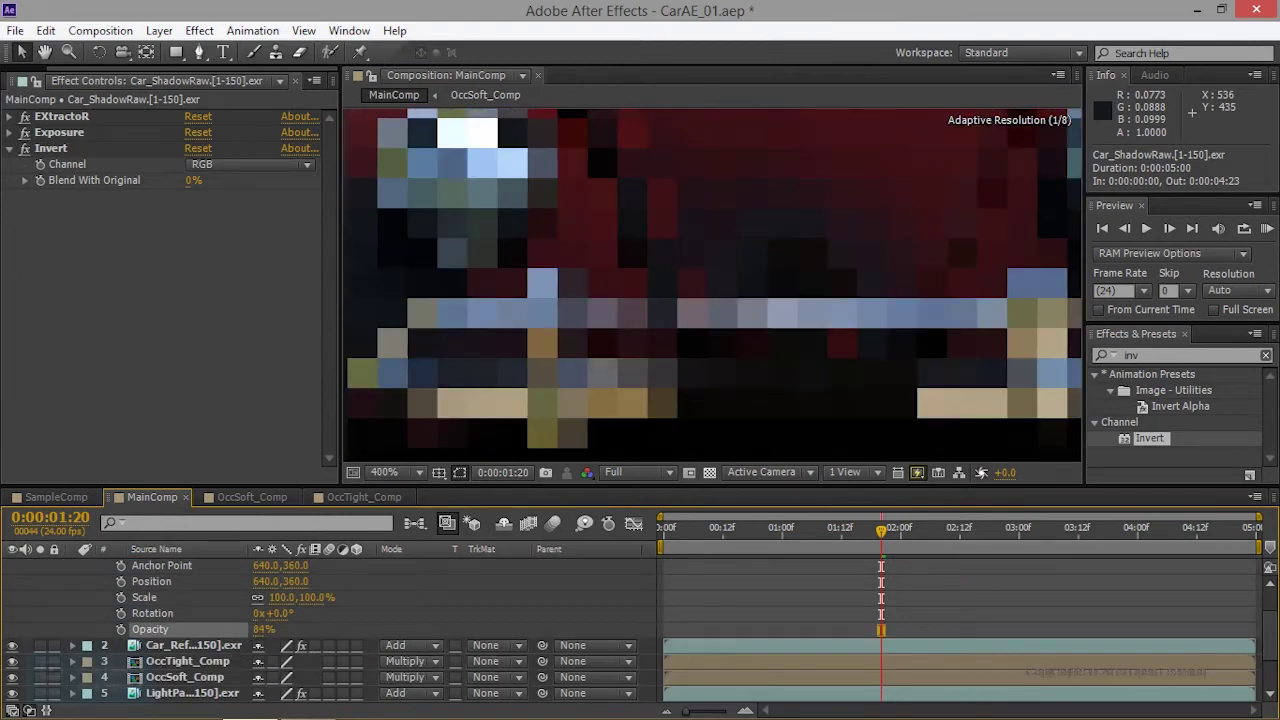
{"action": "left_click", "coordinate": [266, 629]}
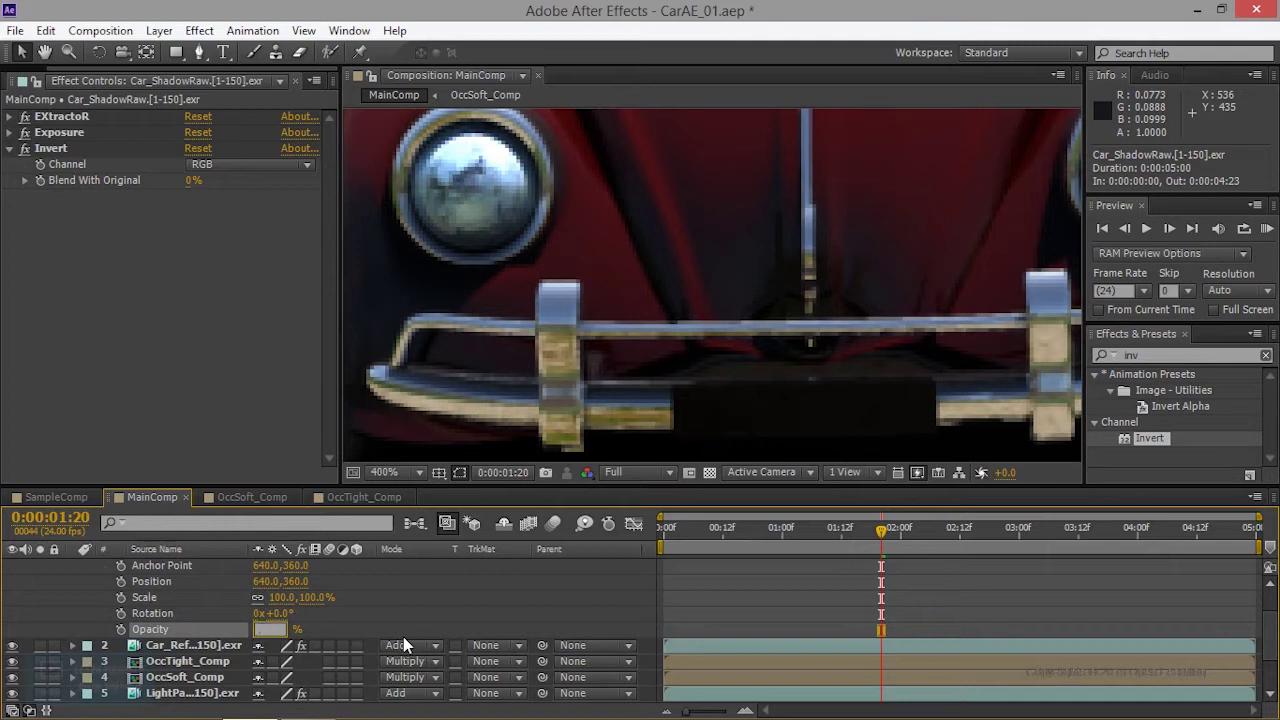
{"action": "type", "text": "551"}
{"action": "key", "text": "Return"}
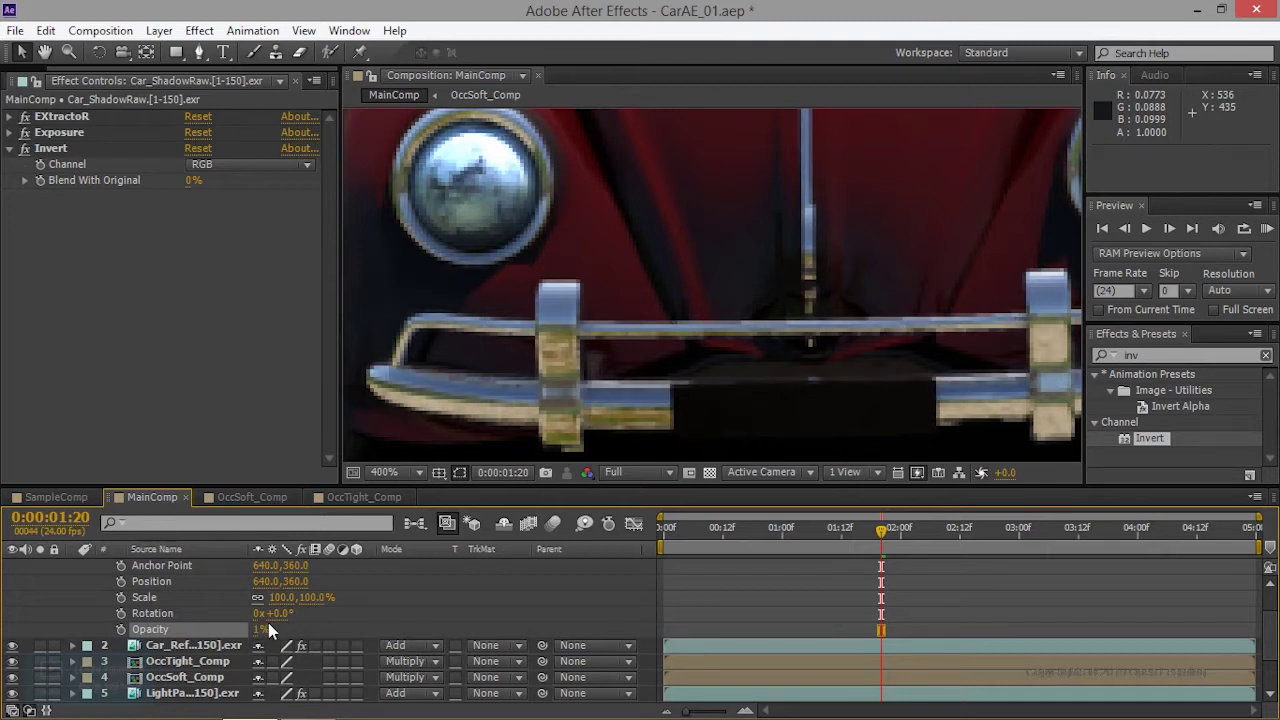
{"action": "scroll", "coordinate": [29, 567], "scroll_direction": "up", "scroll_amount": 2}
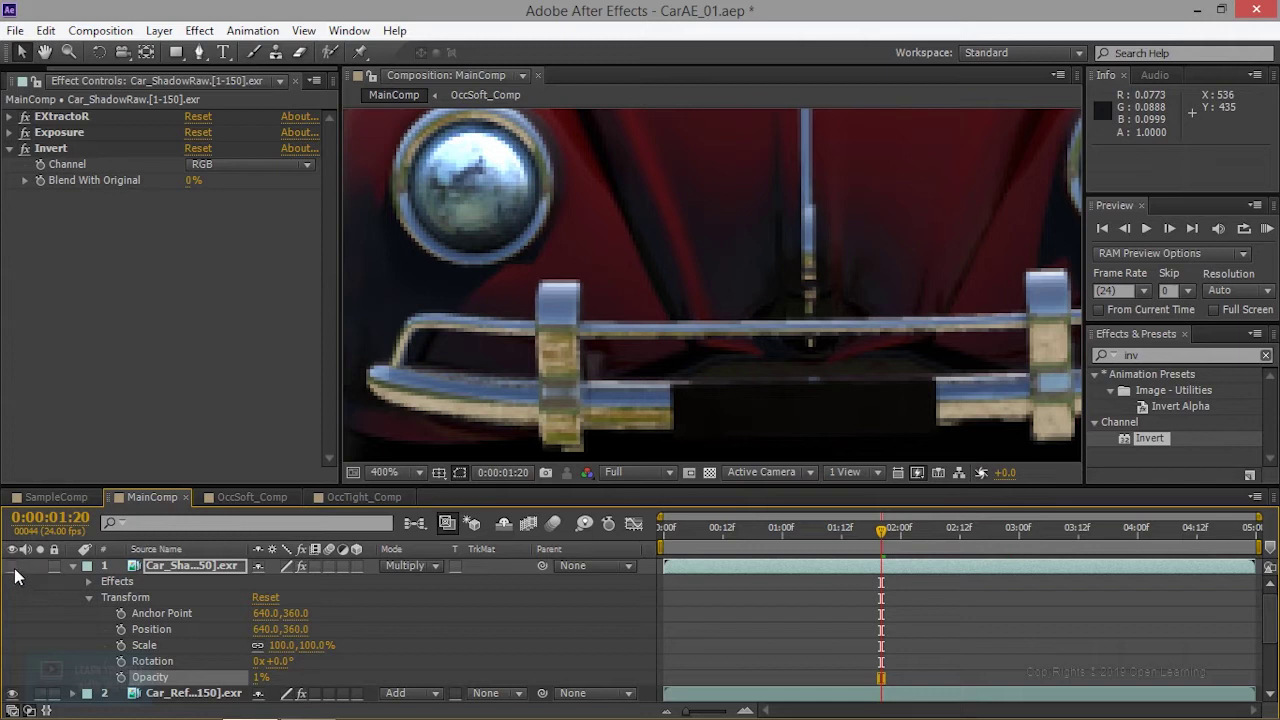
{"action": "left_click", "coordinate": [266, 678]}
{"action": "type", "text": "55"}
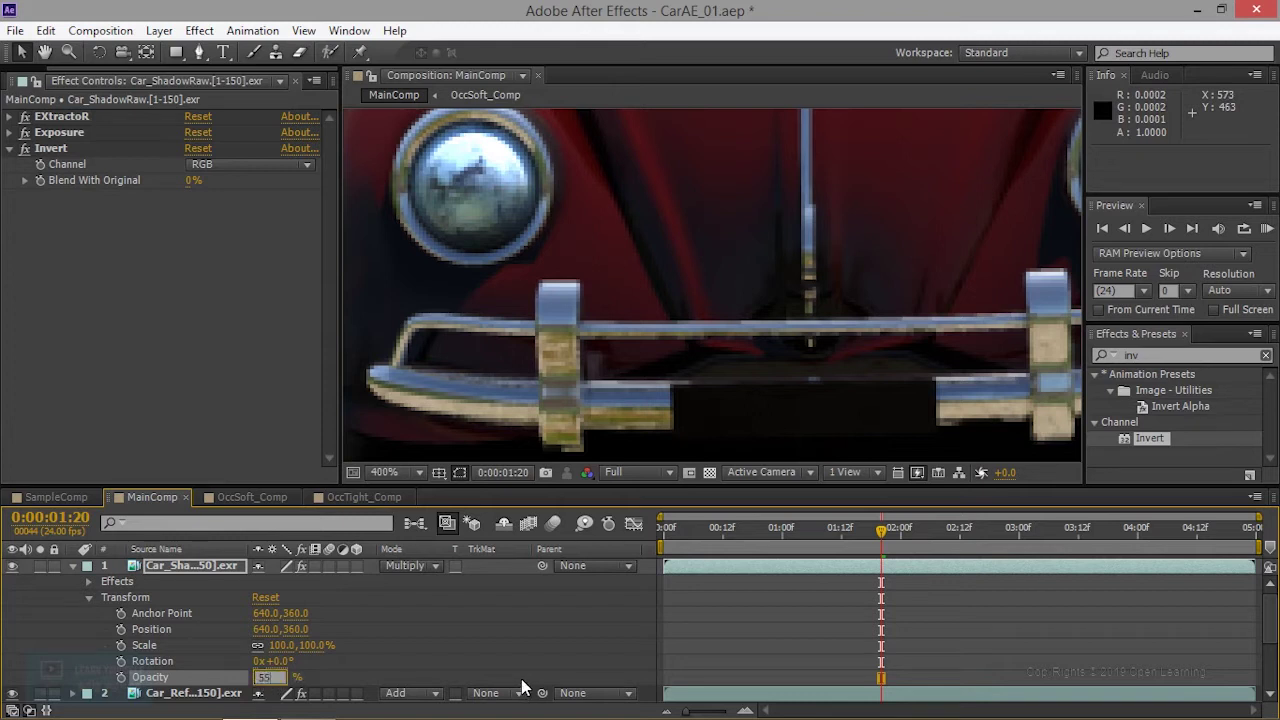
{"action": "key", "text": "Return"}
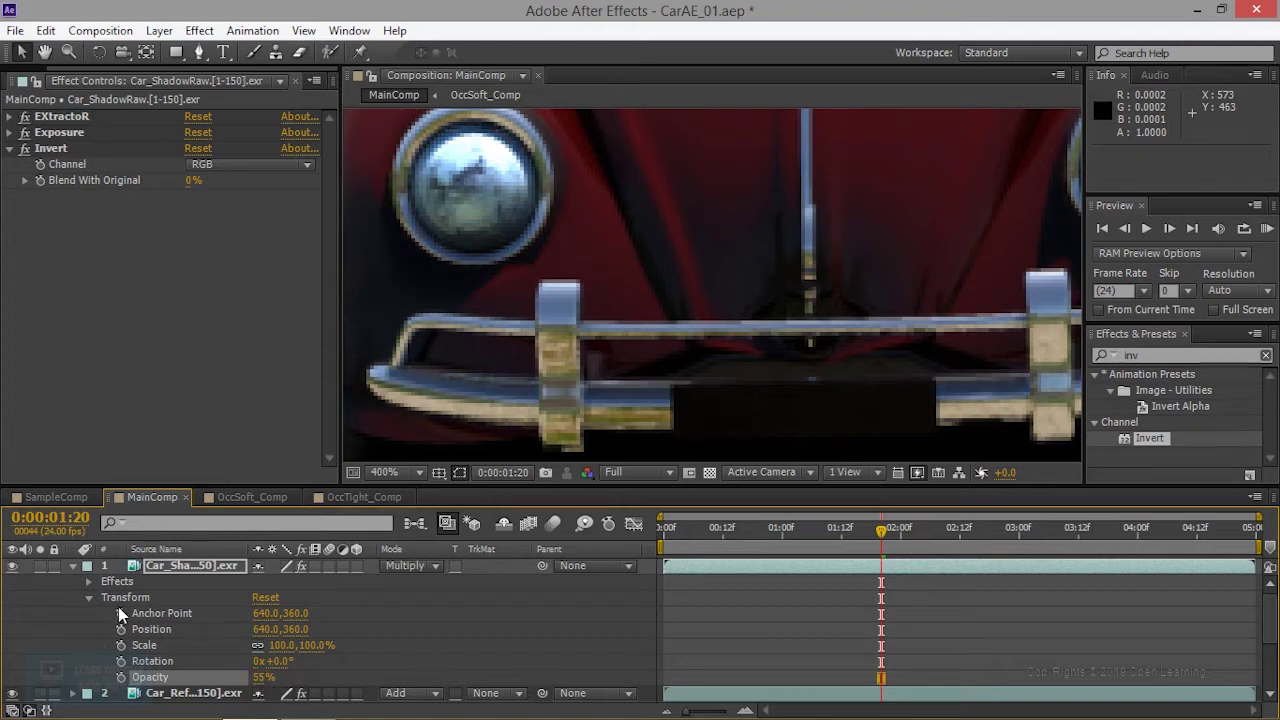
Toggle the shadow layer on and off, zooming in on the car's hood to compare
{"action": "left_click", "coordinate": [11, 567]}
{"action": "left_click", "coordinate": [11, 567]}
{"action": "left_click", "coordinate": [11, 567]}
{"action": "left_click", "coordinate": [11, 567]}
{"action": "left_click", "coordinate": [11, 567]}
{"action": "left_click", "coordinate": [11, 567]}
{"action": "scroll", "coordinate": [519, 365], "scroll_direction": "down", "scroll_amount": 2}
{"action": "key", "text": "period"}
{"action": "key", "text": "h"}
{"action": "left_click_drag", "start_coordinate": [520, 371], "coordinate": [378, 510]}
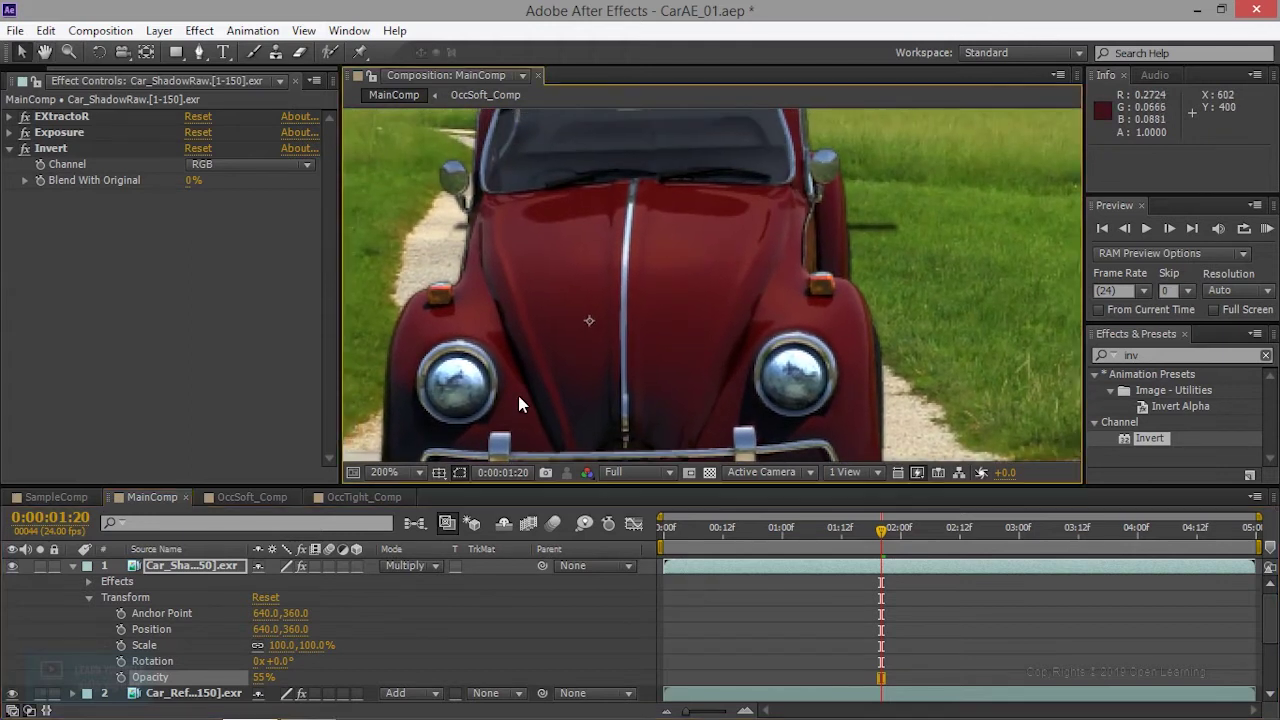
{"action": "key", "text": "comma"}
Keep switching the shadow layer's visibility to compare the whole car with and without it
{"action": "left_click", "coordinate": [12, 567]}
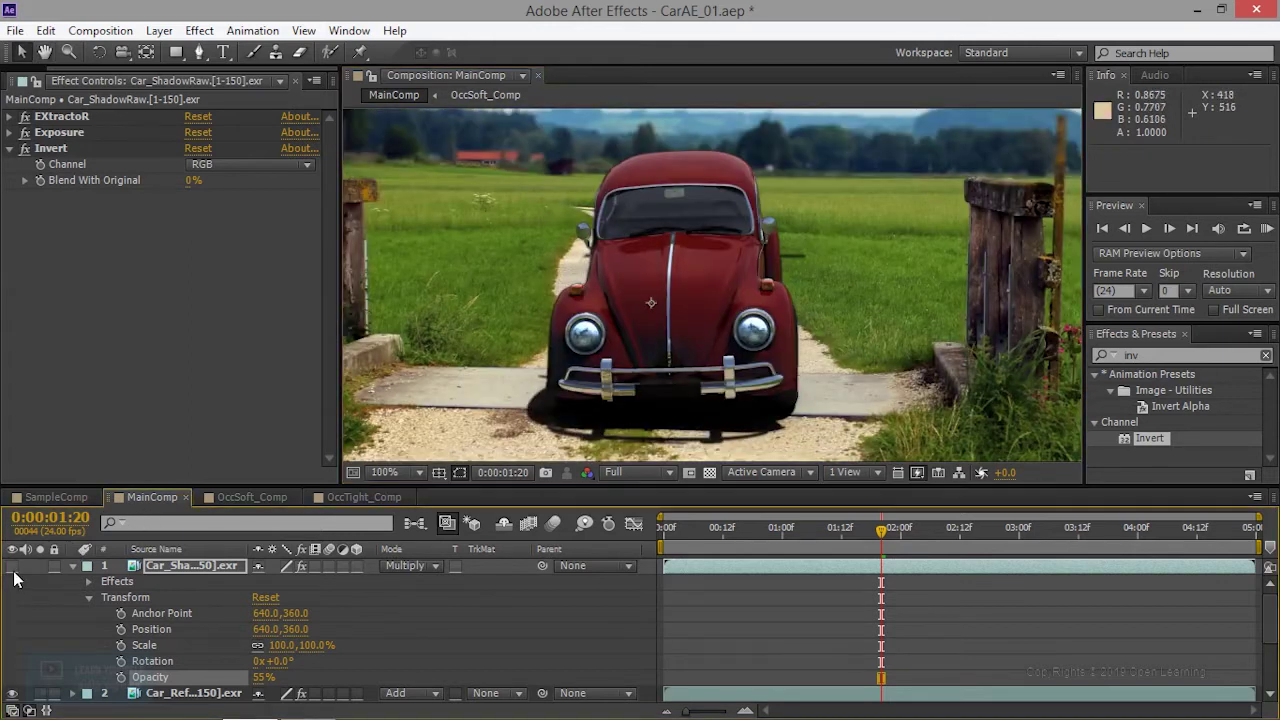
{"action": "left_click", "coordinate": [12, 567]}
{"action": "left_click", "coordinate": [12, 570]}
{"action": "left_click", "coordinate": [12, 570]}
{"action": "left_click", "coordinate": [12, 570]}
{"action": "left_click", "coordinate": [12, 570]}
{"action": "left_click", "coordinate": [12, 570]}
{"action": "left_click", "coordinate": [12, 567]}
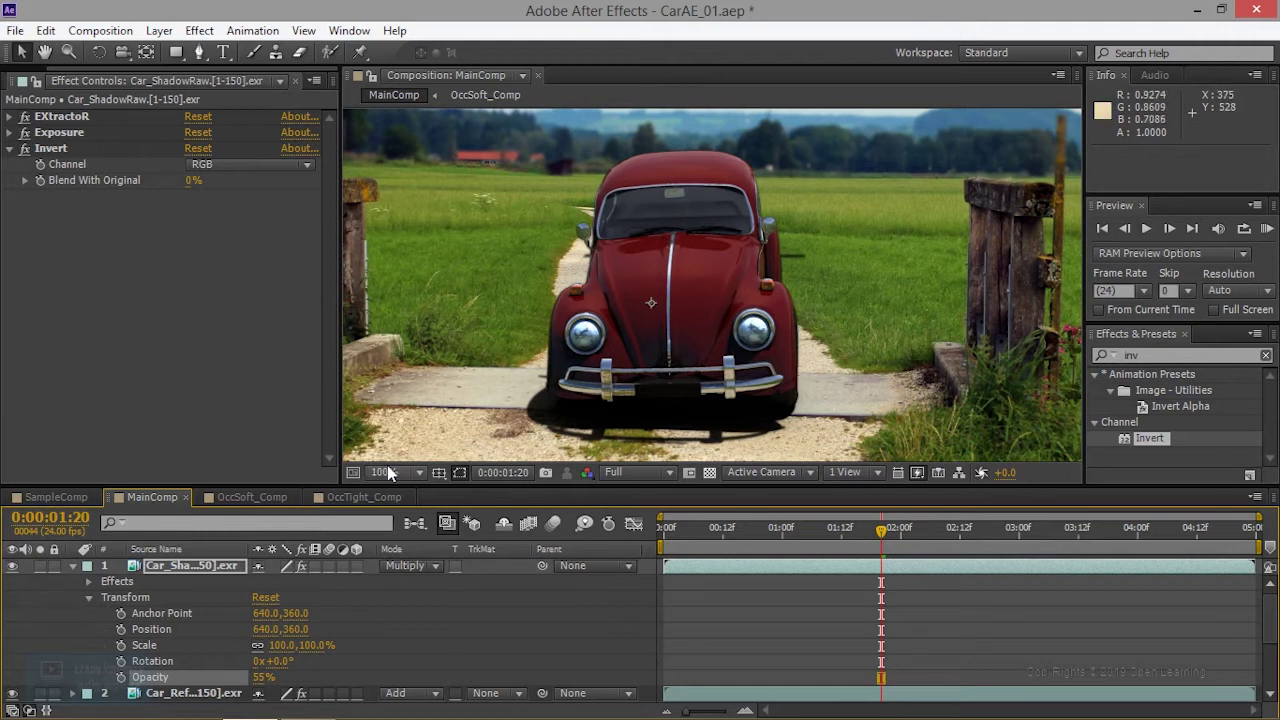
{"action": "left_click", "coordinate": [12, 567]}
{"action": "left_click", "coordinate": [12, 567]}
{"action": "left_click", "coordinate": [12, 567]}
{"action": "left_click", "coordinate": [12, 567]}
{"action": "left_click", "coordinate": [13, 567]}
{"action": "left_click", "coordinate": [13, 567]}
Solo the shadow pass to view it alone, then return to the full composite at frame 19
{"action": "left_click", "coordinate": [40, 567]}
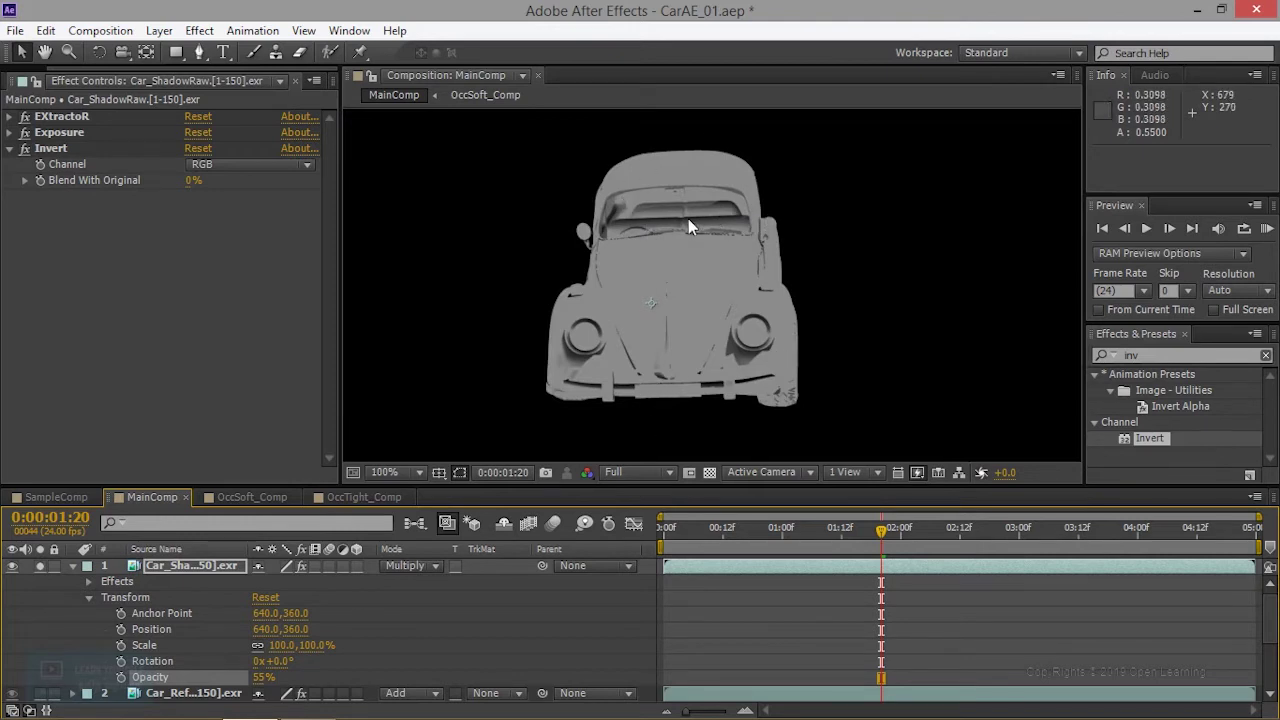
{"action": "left_click", "coordinate": [460, 285]}
{"action": "left_click", "coordinate": [757, 529]}
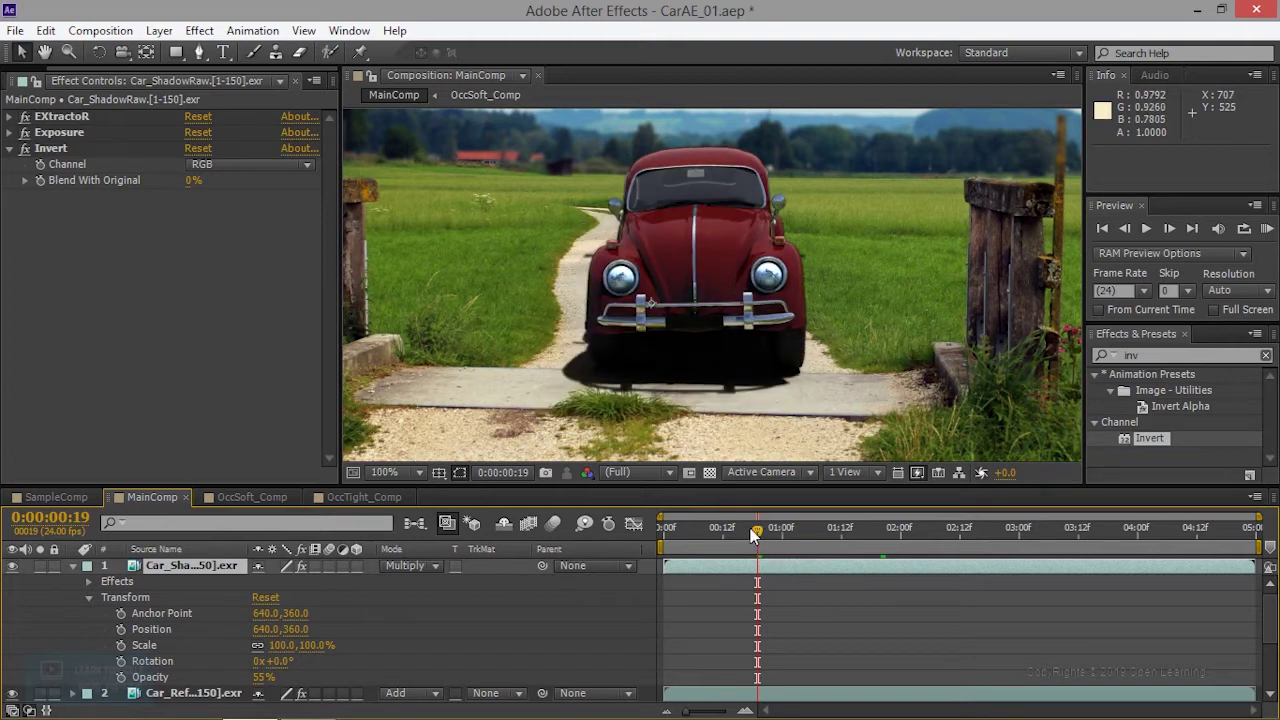
Go to 0:00:00:02 and start a Pen mask at the windshield's top-left corner
{"action": "left_click", "coordinate": [699, 535]}
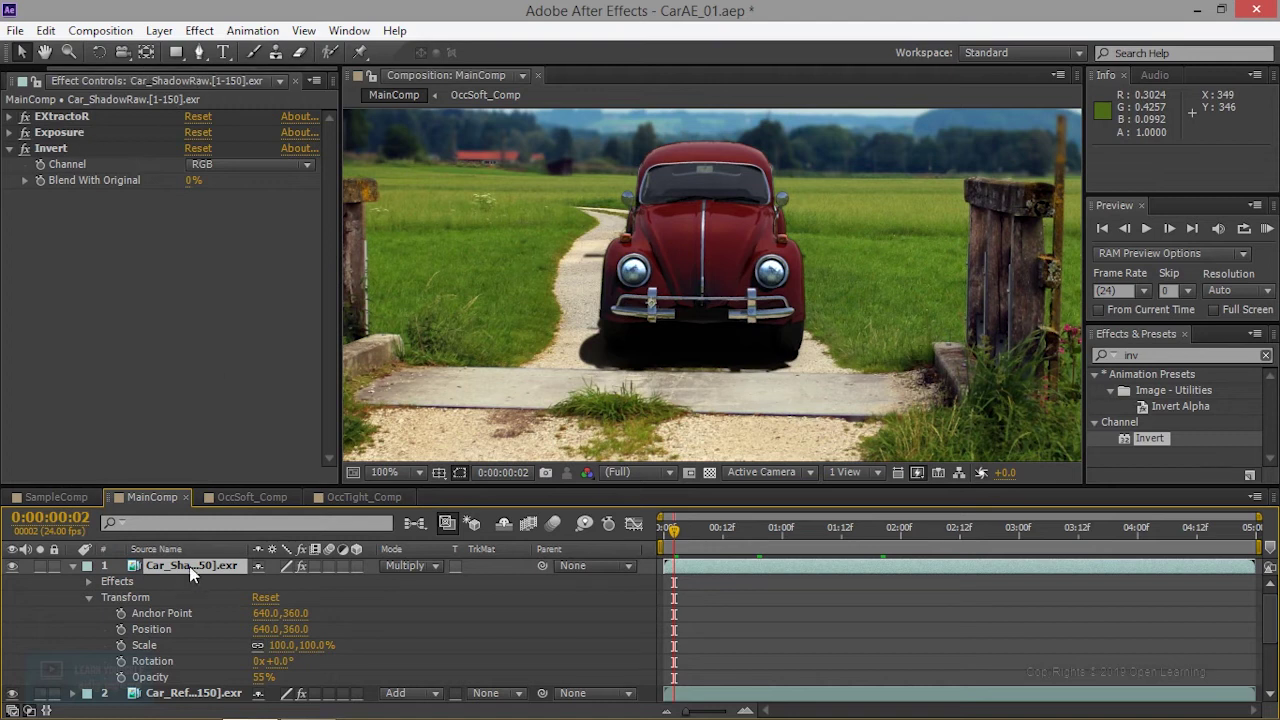
{"action": "left_click", "coordinate": [199, 52]}
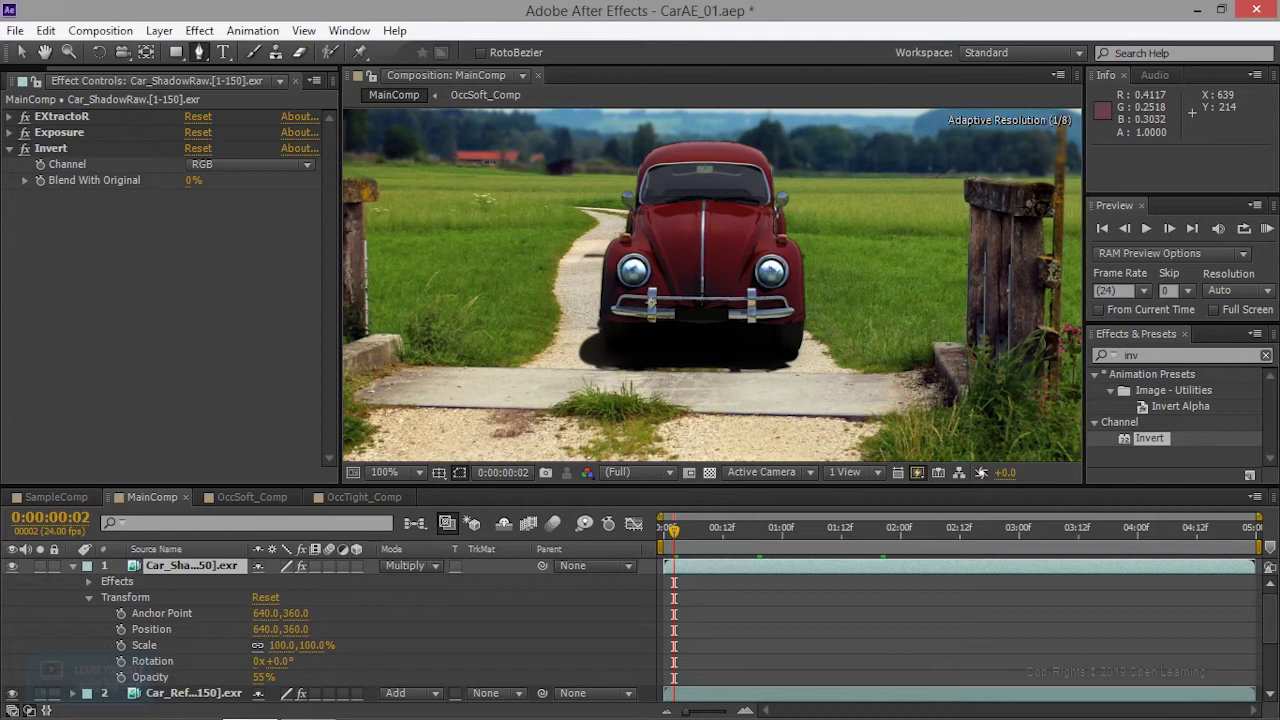
{"action": "left_click", "coordinate": [650, 166]}
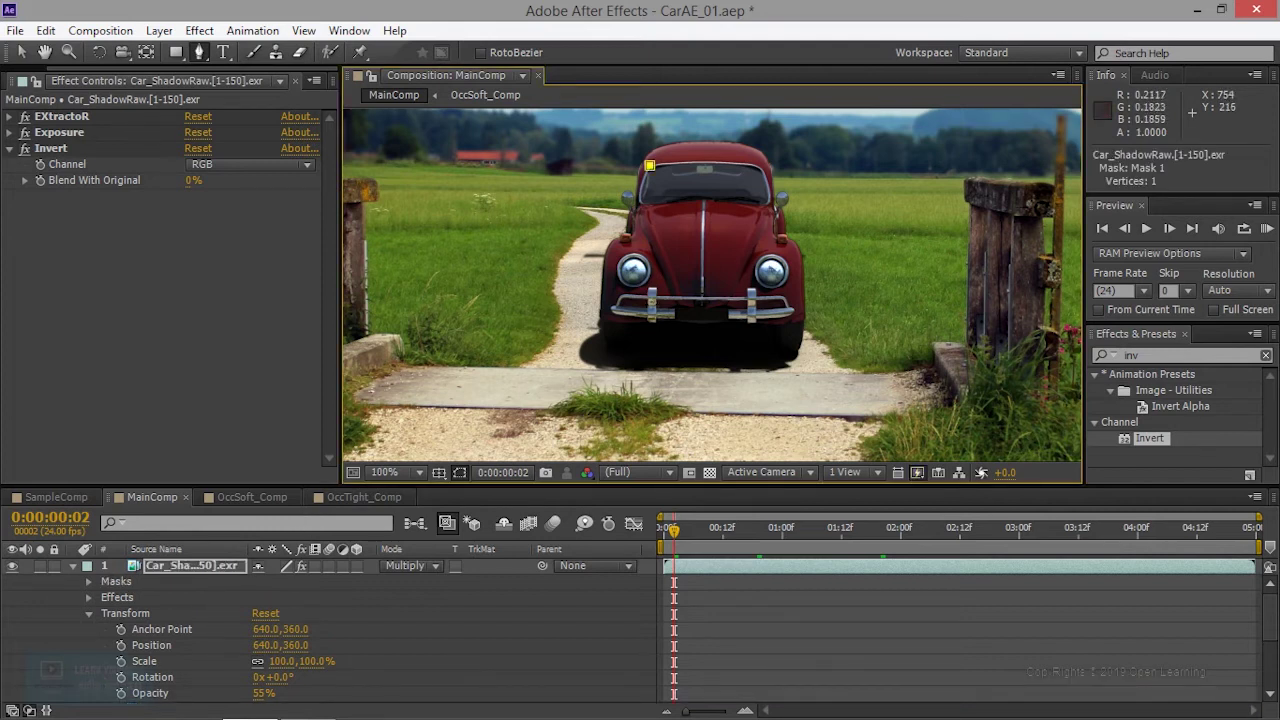
Add curved roof points, undo the misplaced ones, and pan the view onto the windshield
{"action": "left_click", "coordinate": [760, 168]}
{"action": "left_click_drag", "start_coordinate": [760, 168], "coordinate": [787, 181]}
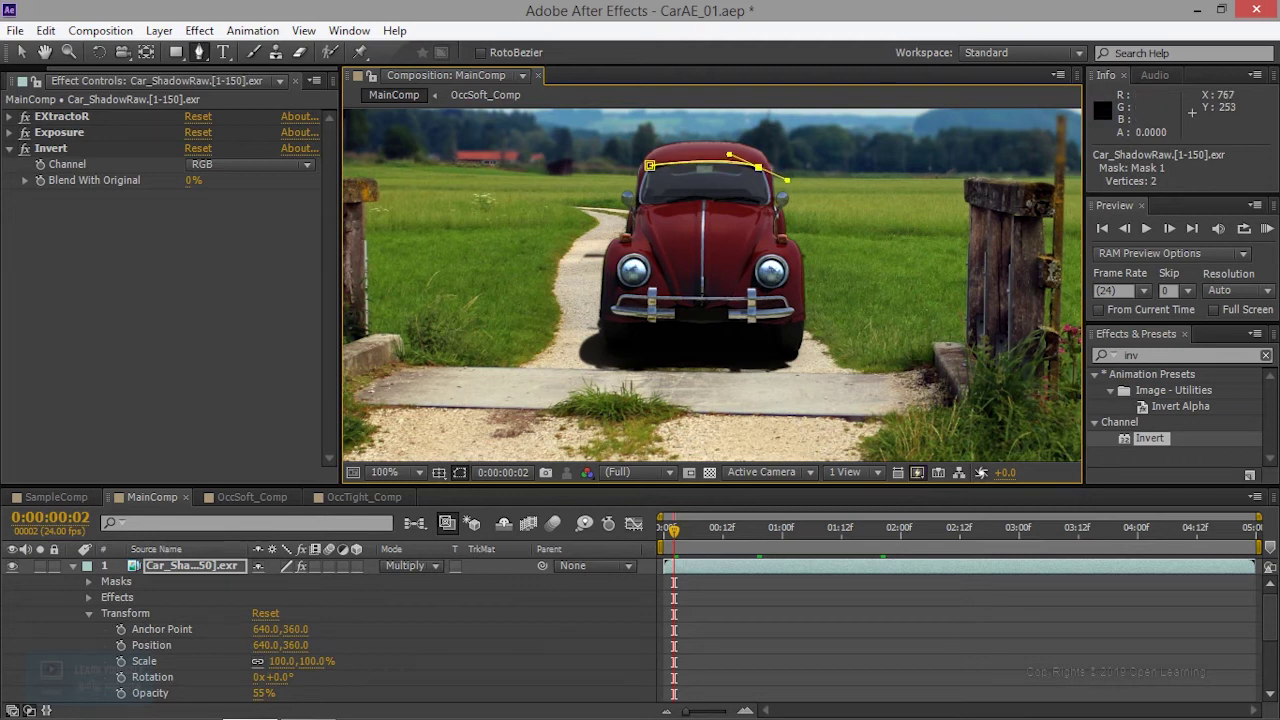
{"action": "left_click", "coordinate": [769, 203]}
{"action": "key", "text": "ctrl+z"}
{"action": "key", "text": "ctrl+z"}
{"action": "scroll", "coordinate": [765, 201], "scroll_direction": "up", "scroll_amount": 4}
{"action": "key", "text": "h"}
{"action": "left_click_drag", "start_coordinate": [620, 200], "coordinate": [750, 440]}
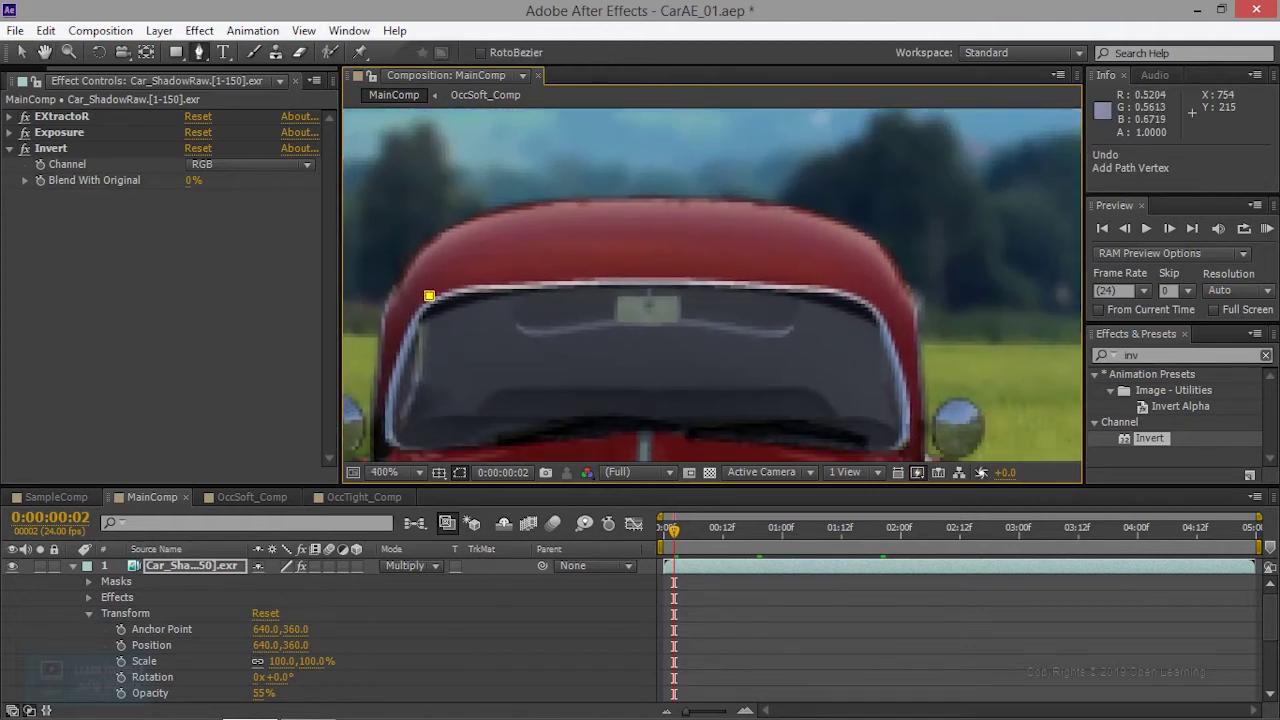
Trace the windshield with Bezier points at top-right, bottom centre, bottom-left and a curved left edge
{"action": "left_click_drag", "start_coordinate": [860, 296], "coordinate": [957, 341]}
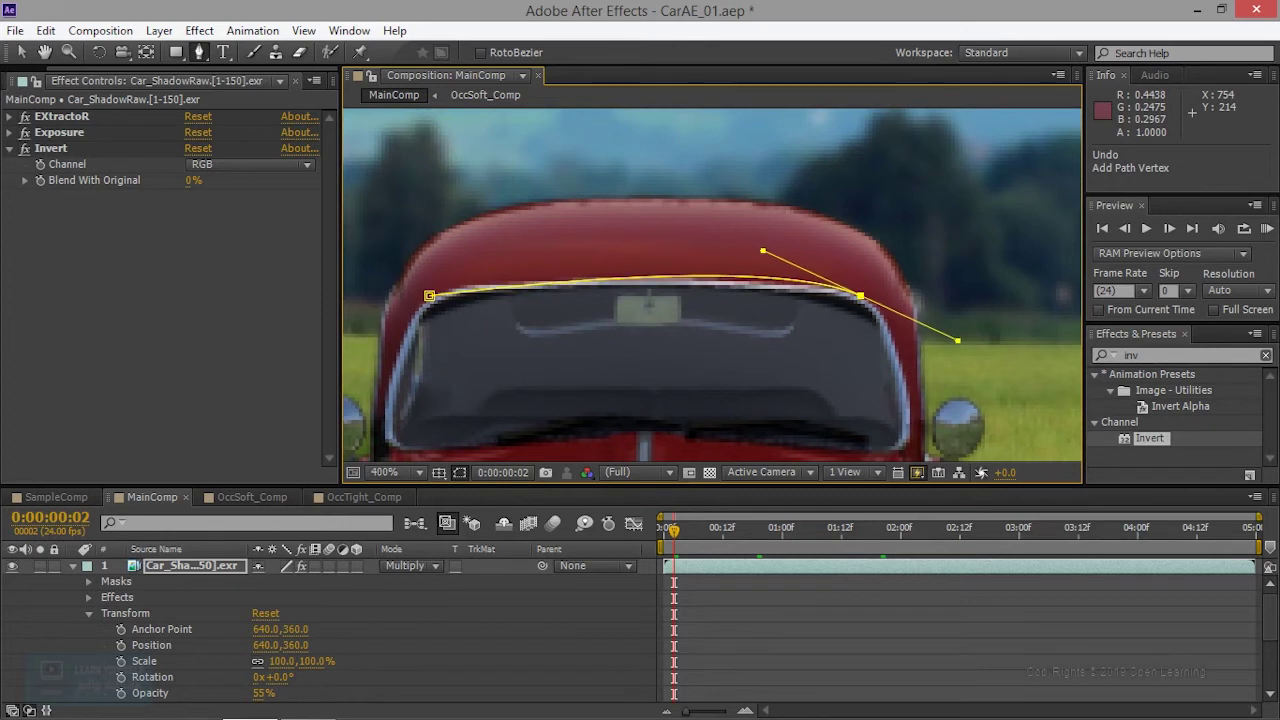
{"action": "left_click_drag", "start_coordinate": [957, 341], "coordinate": [864, 299]}
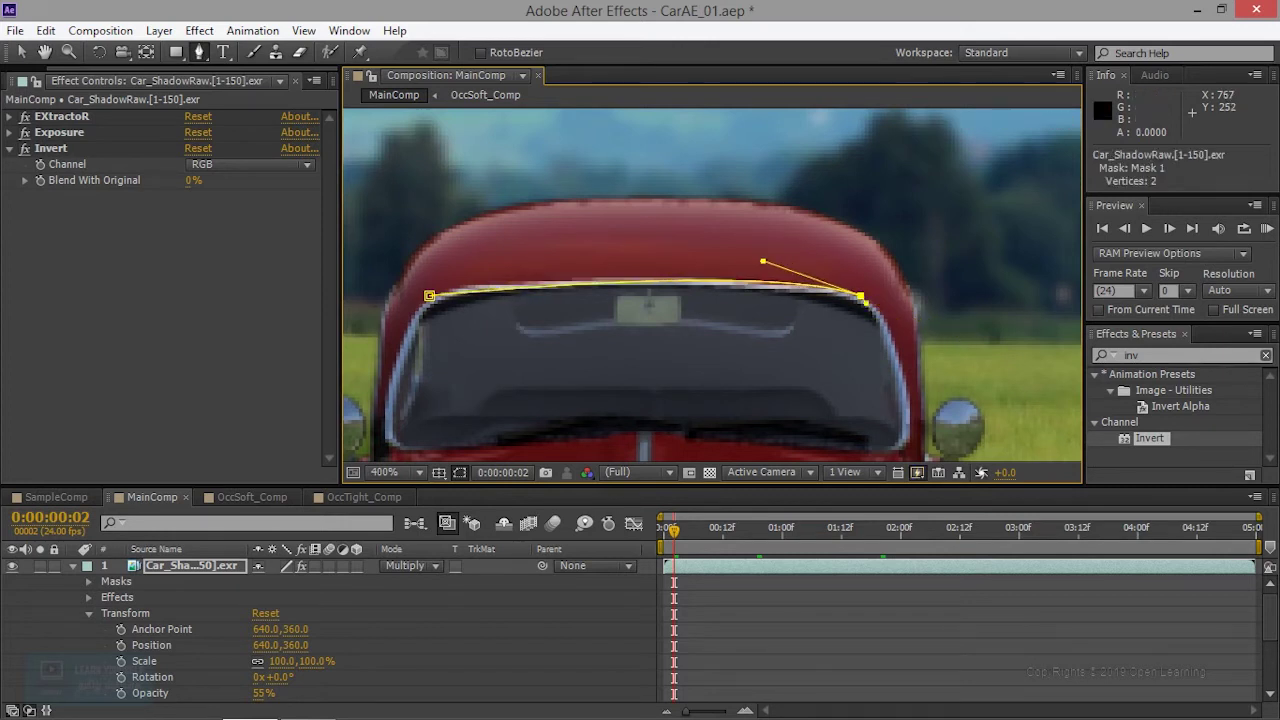
{"action": "mouse_move", "coordinate": [903, 442]}
{"action": "left_mouse_down"}
{"action": "mouse_move", "coordinate": [905, 377]}
{"action": "mouse_move", "coordinate": [875, 388]}
{"action": "mouse_move", "coordinate": [891, 394]}
{"action": "mouse_move", "coordinate": [903, 291]}
{"action": "left_mouse_up"}
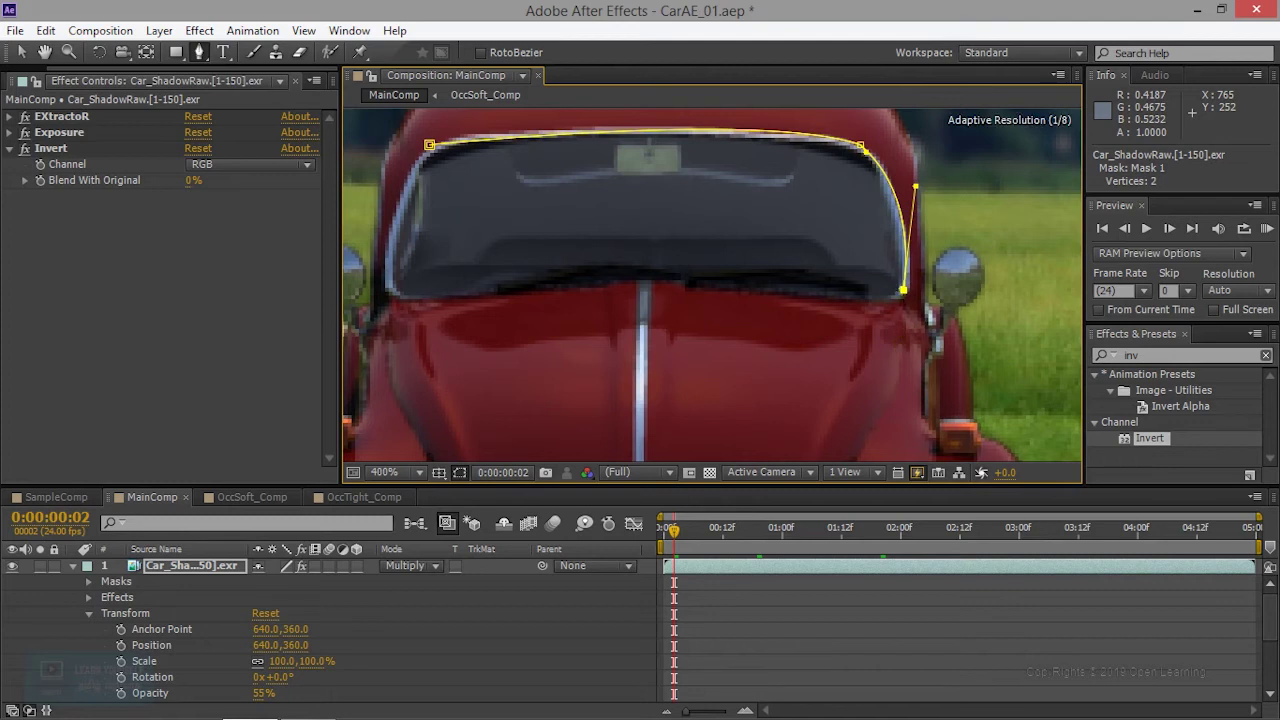
{"action": "mouse_move", "coordinate": [655, 283]}
{"action": "left_mouse_down"}
{"action": "mouse_move", "coordinate": [614, 269]}
{"action": "mouse_move", "coordinate": [639, 290]}
{"action": "mouse_move", "coordinate": [638, 268]}
{"action": "left_mouse_up"}
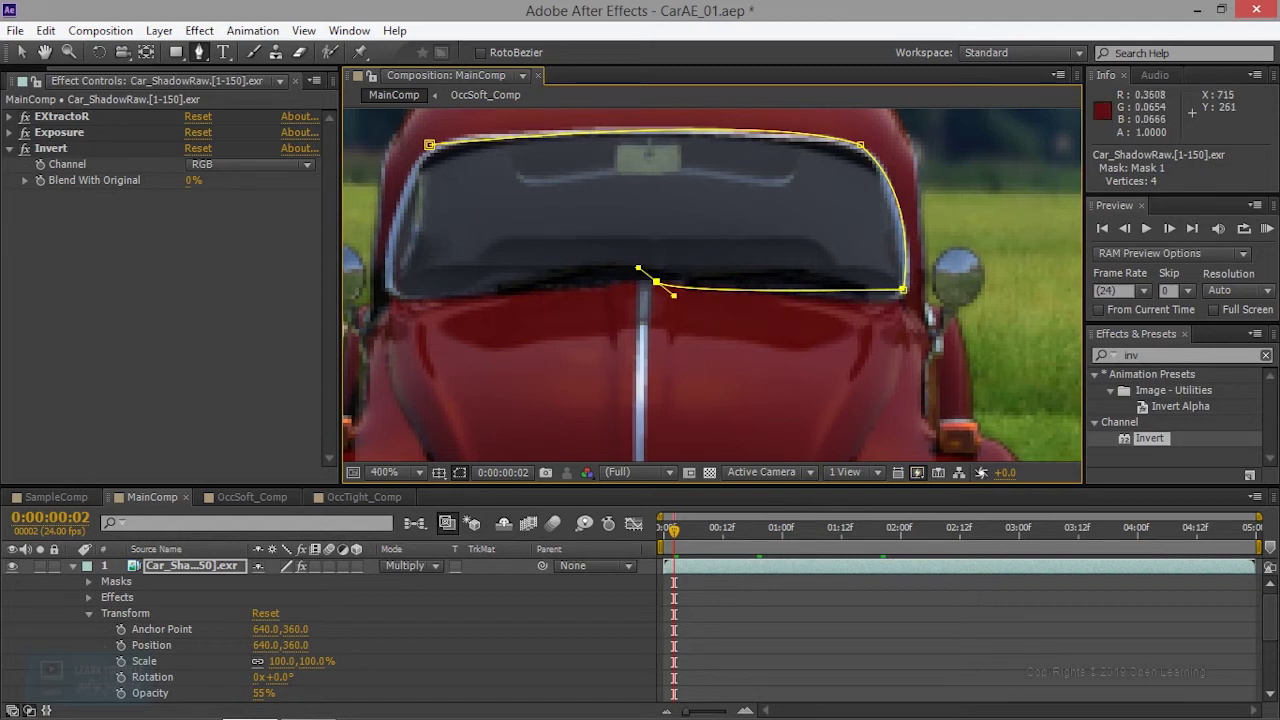
{"action": "left_click_drag", "start_coordinate": [638, 268], "coordinate": [655, 281]}
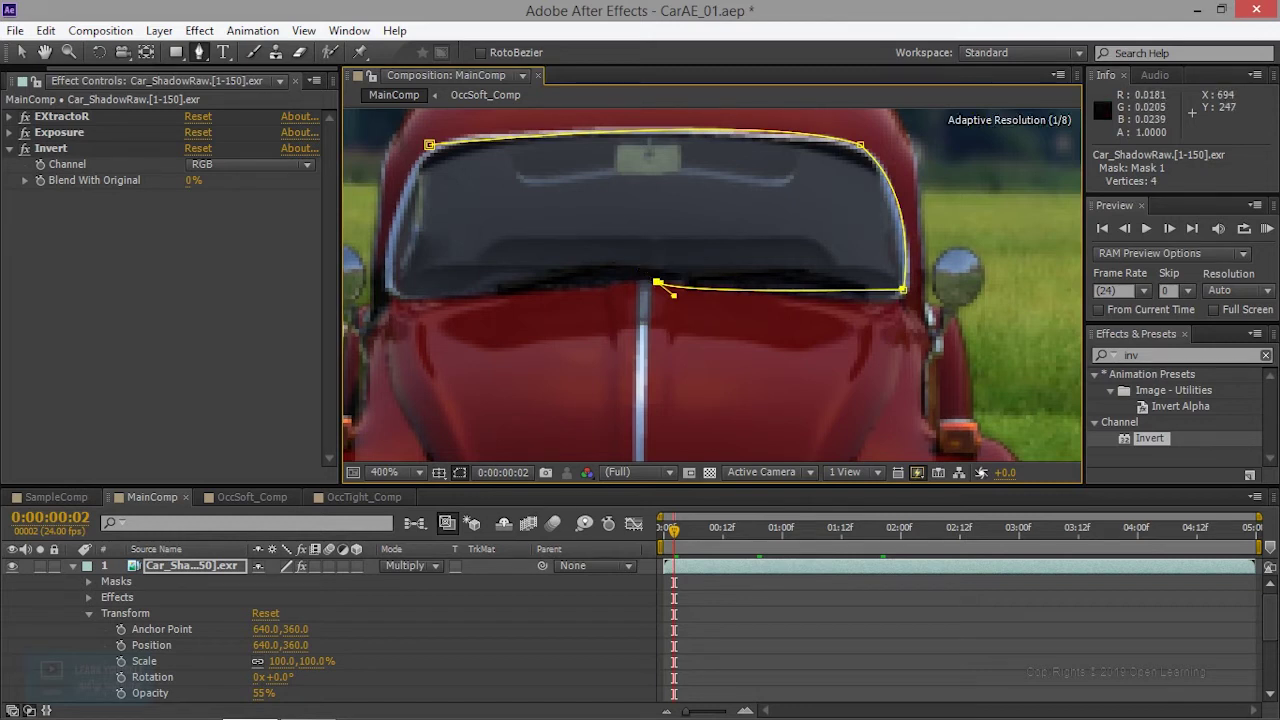
{"action": "left_click_drag", "start_coordinate": [401, 298], "coordinate": [375, 295]}
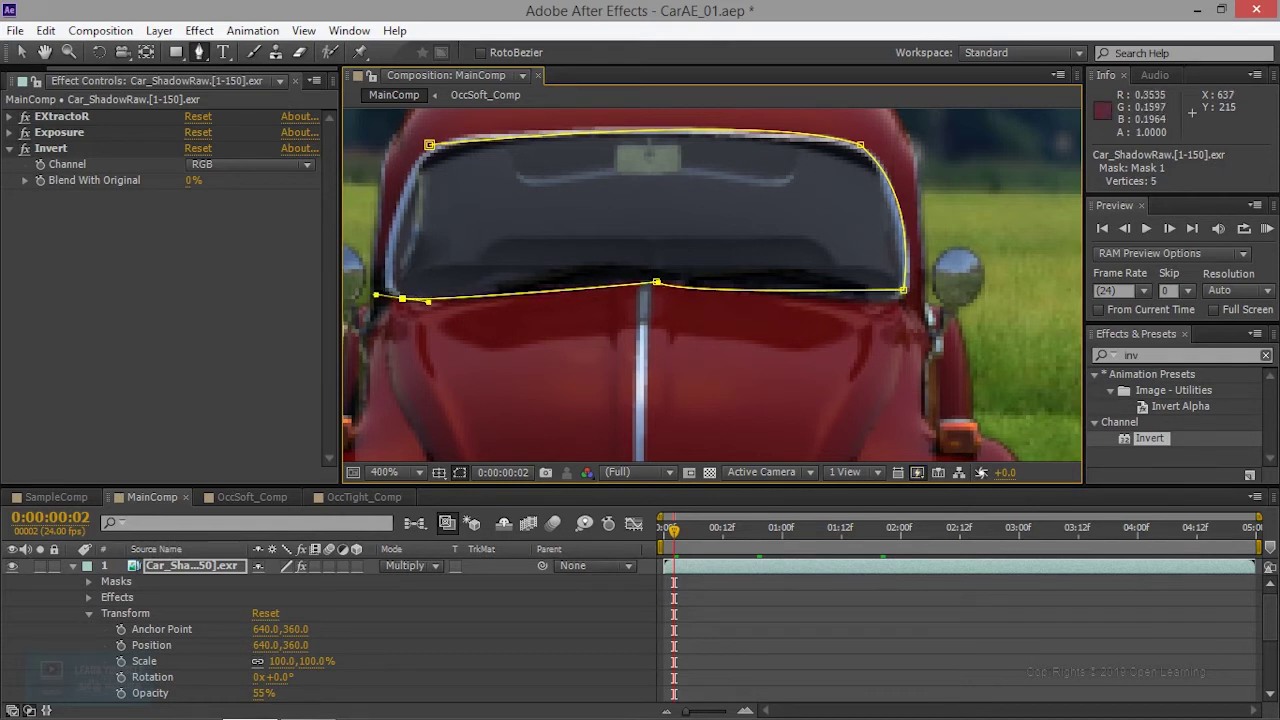
{"action": "mouse_move", "coordinate": [429, 145]}
{"action": "left_mouse_down"}
{"action": "mouse_move", "coordinate": [415, 155]}
{"action": "mouse_move", "coordinate": [398, 142]}
{"action": "mouse_move", "coordinate": [405, 150]}
{"action": "left_mouse_up"}
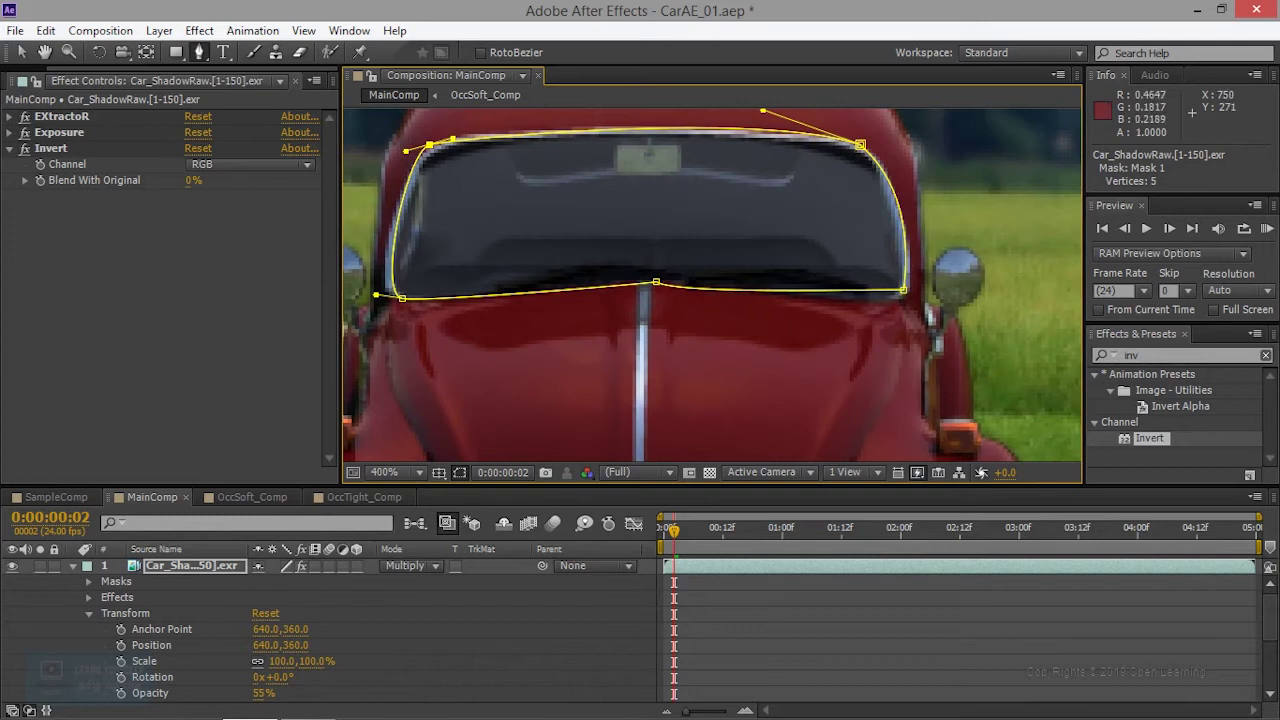
{"action": "left_click", "coordinate": [21, 55]}
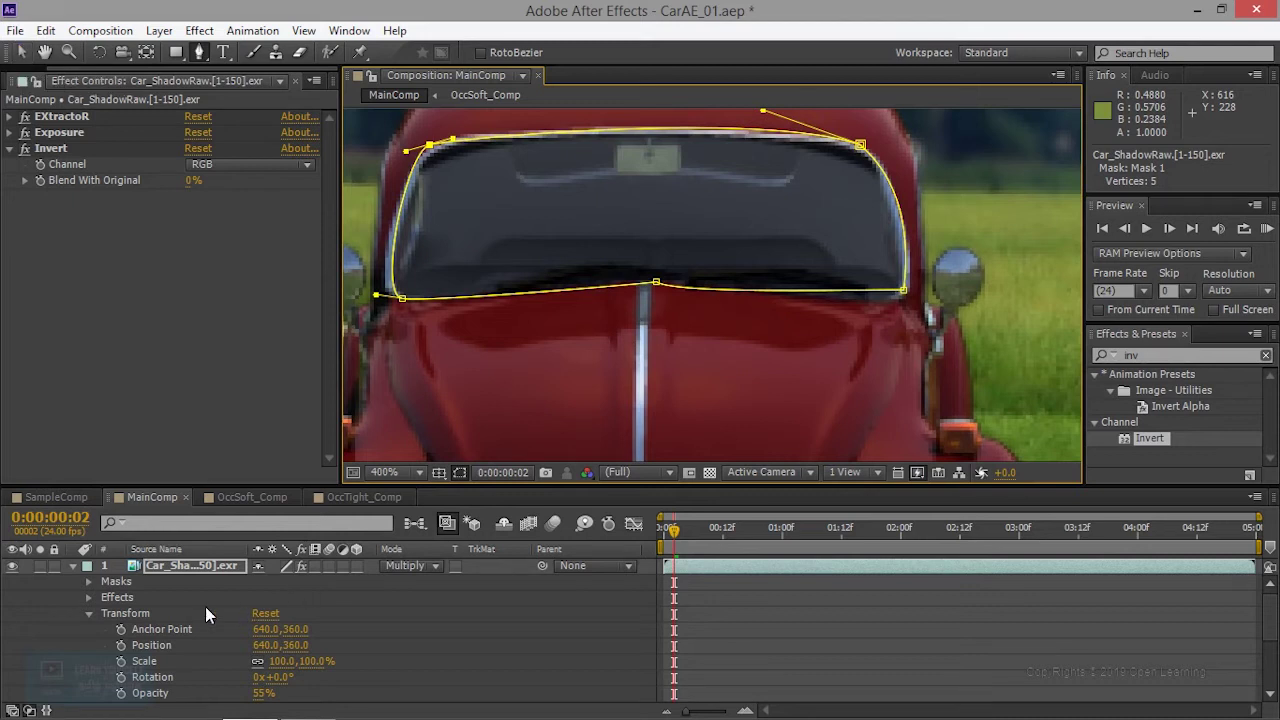
Change Mask 1's mode so the windshield is cut from the shadow layer, and show its path
{"action": "left_click", "coordinate": [88, 582]}
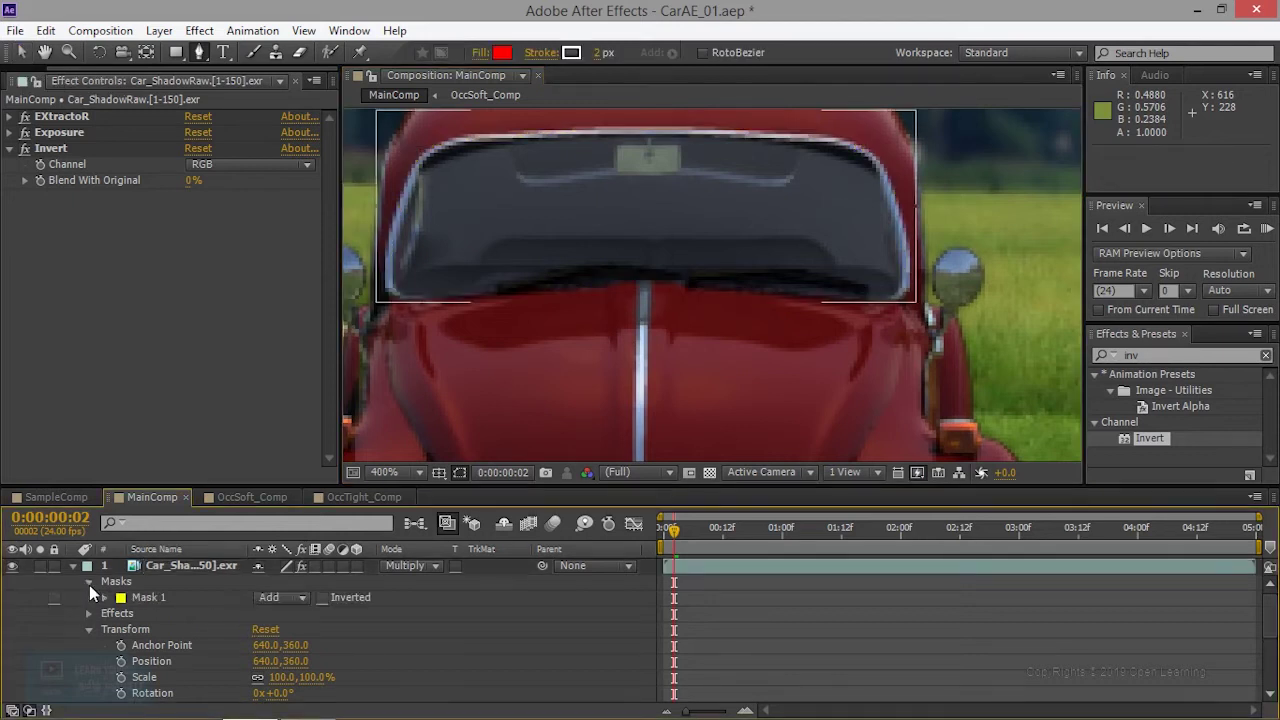
{"action": "left_click", "coordinate": [287, 600]}
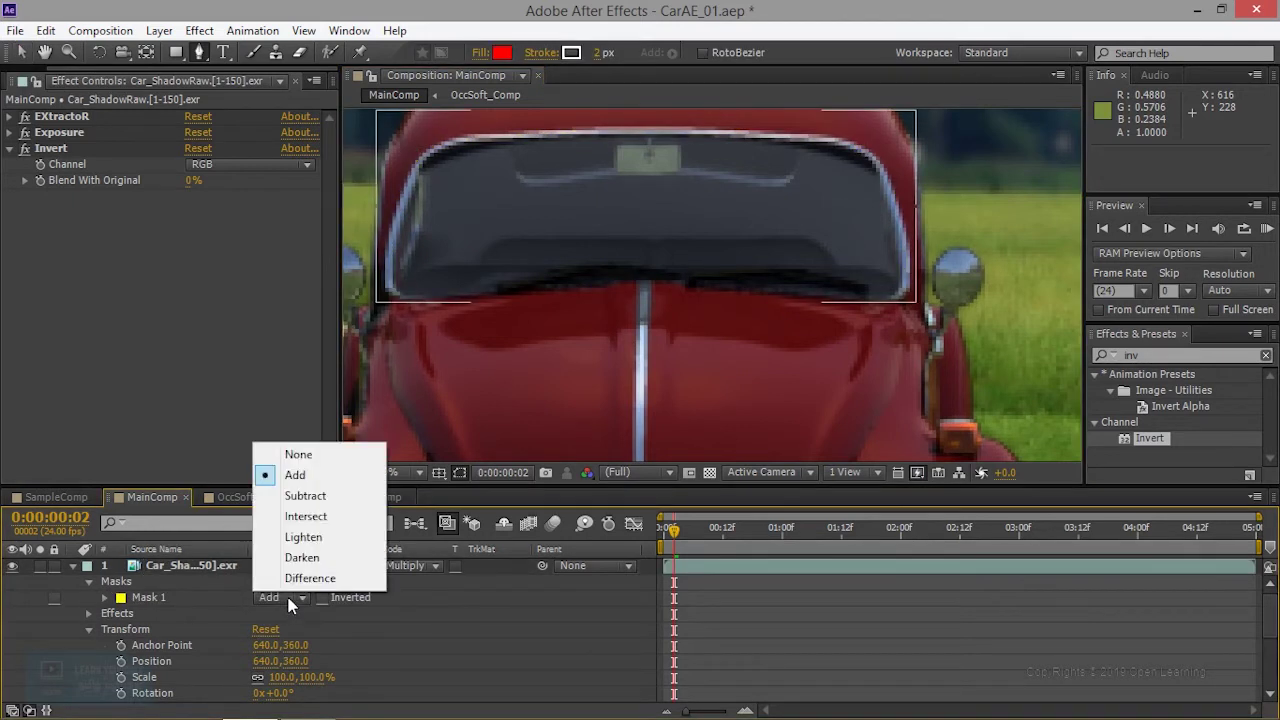
{"action": "left_click", "coordinate": [310, 495]}
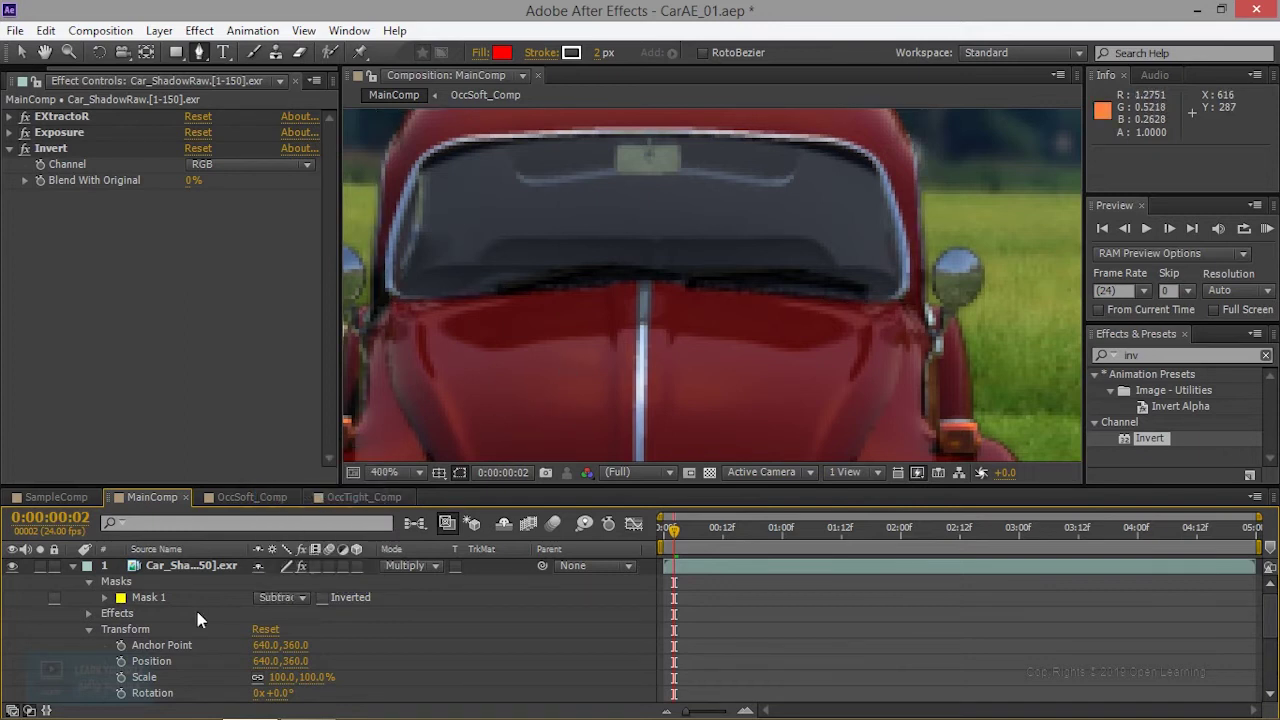
{"action": "left_click", "coordinate": [152, 599]}
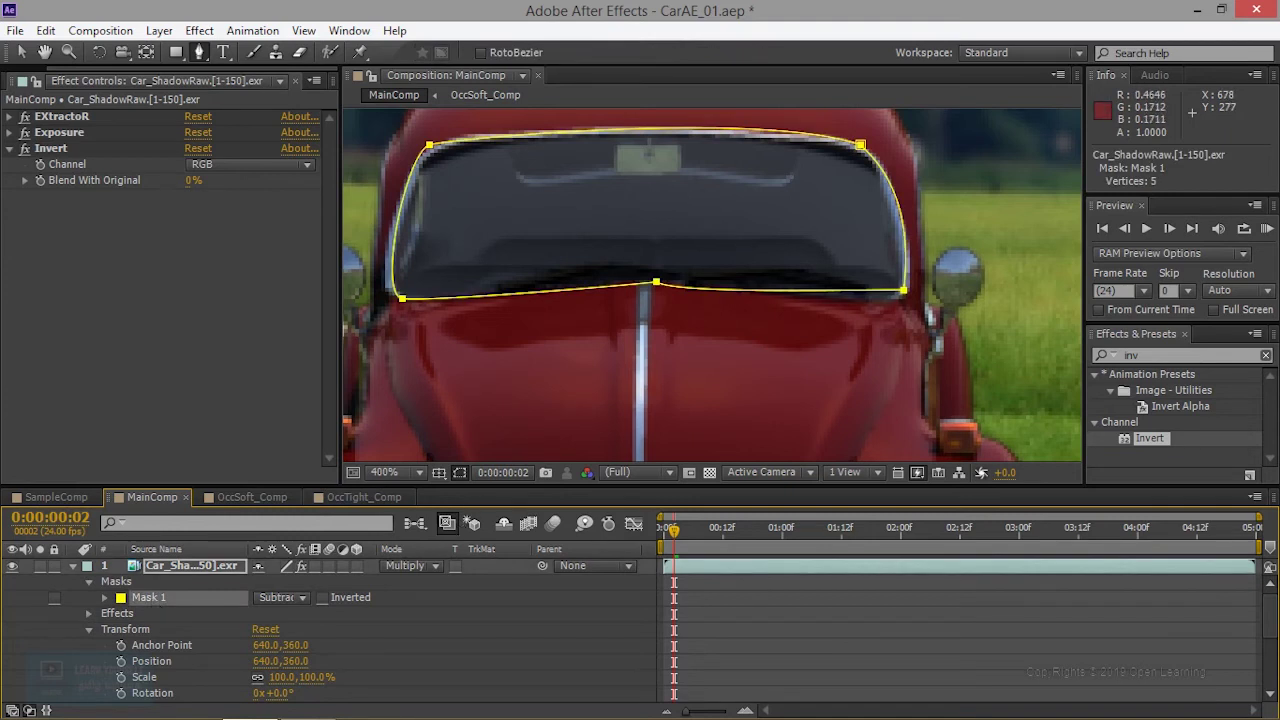
{"action": "scroll", "coordinate": [577, 384], "scroll_direction": "down", "scroll_amount": 2}
{"action": "scroll", "coordinate": [553, 399], "scroll_direction": "up", "scroll_amount": 2}
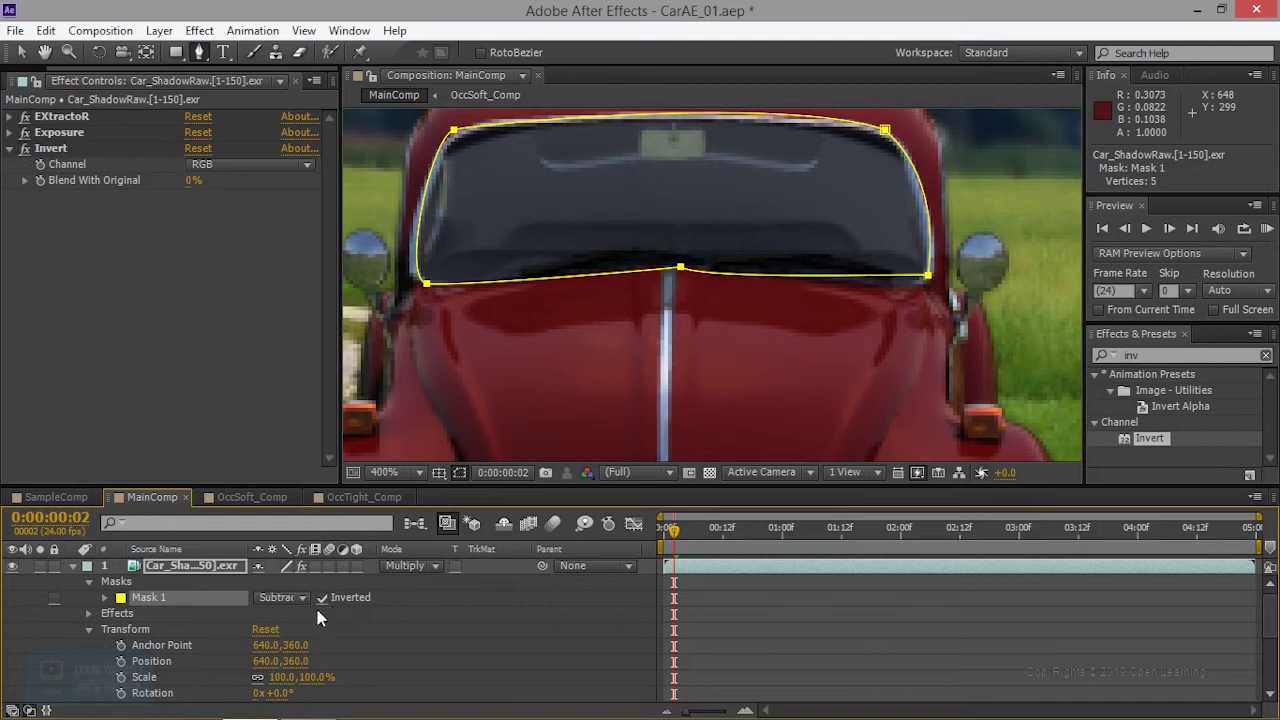
Switch the shadow layer's blend mode to Normal and re-centre the view on the car
{"action": "left_click", "coordinate": [404, 566]}
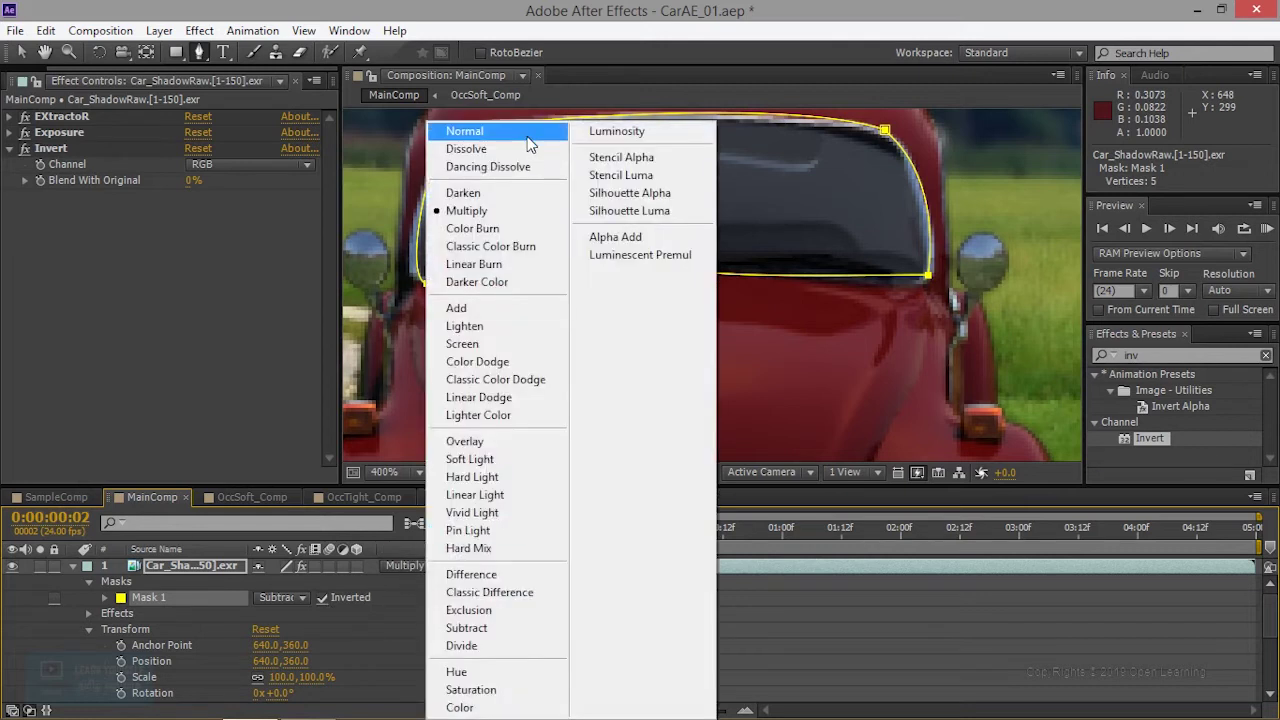
{"action": "left_click", "coordinate": [450, 130]}
{"action": "key", "text": "comma"}
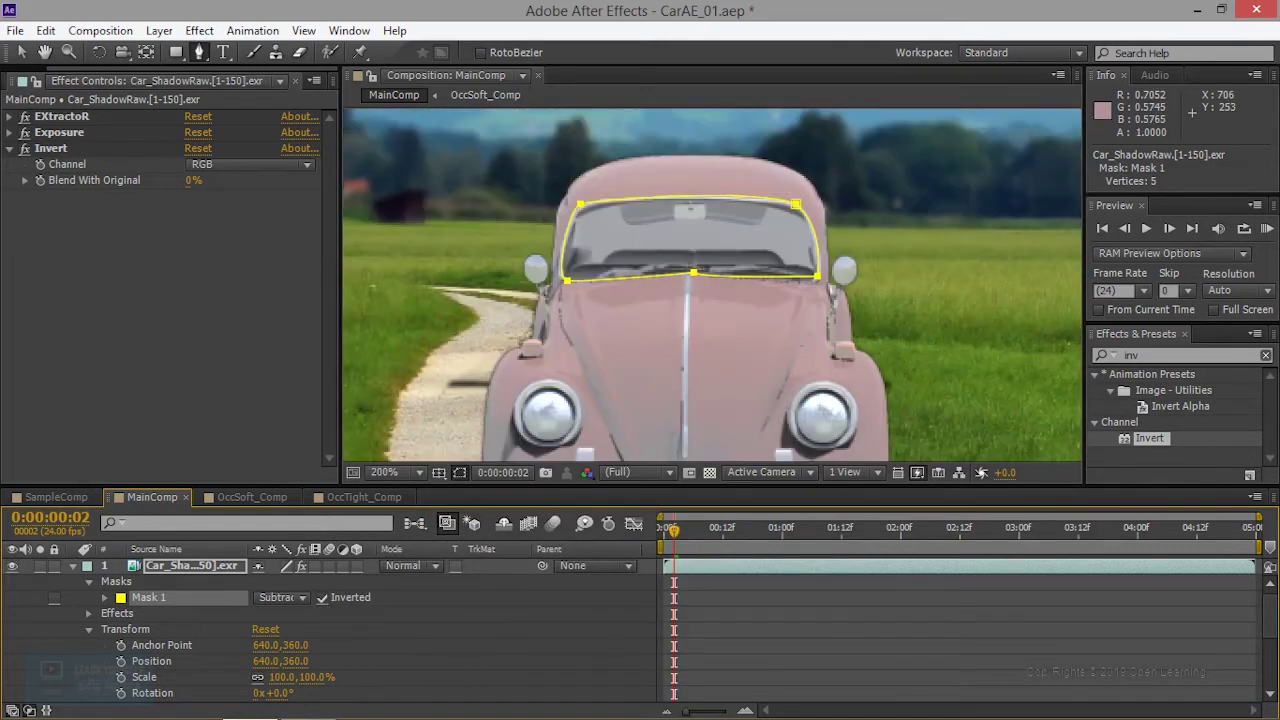
{"action": "key", "text": "period"}
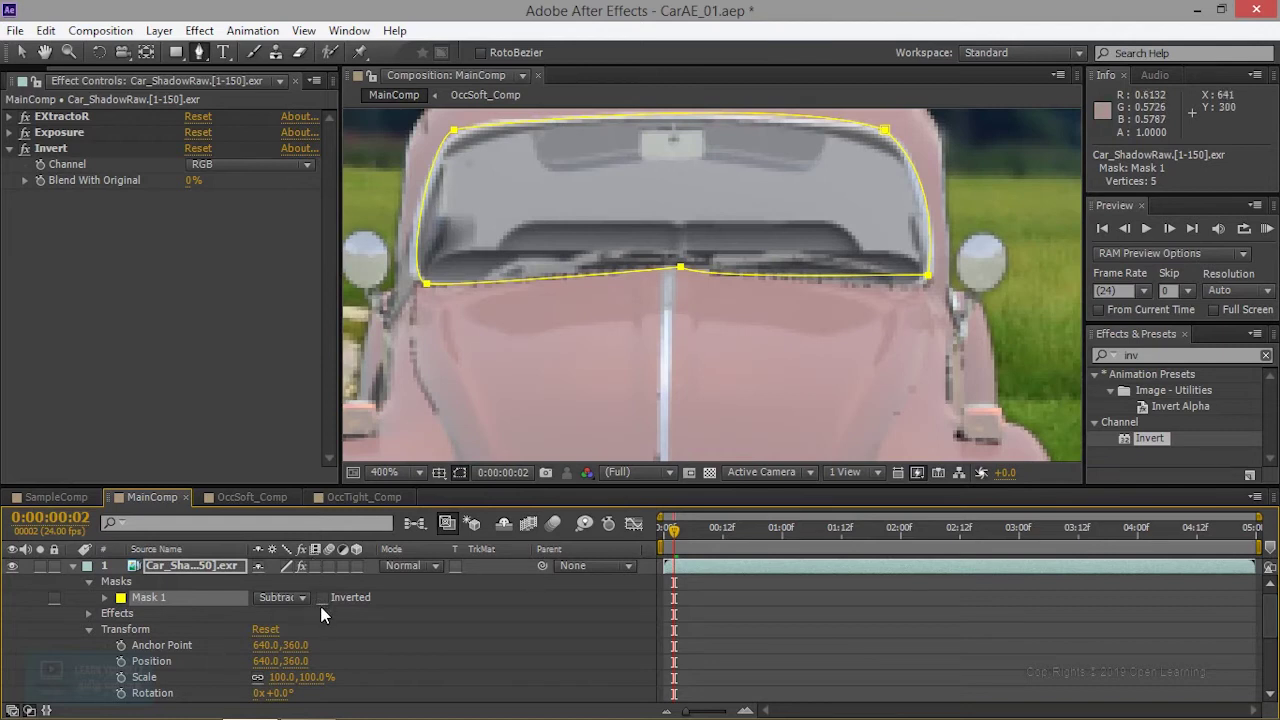
{"action": "scroll", "coordinate": [740, 318], "scroll_direction": "down", "scroll_amount": 1}
{"action": "left_click_drag", "start_coordinate": [740, 318], "coordinate": [682, 242]}
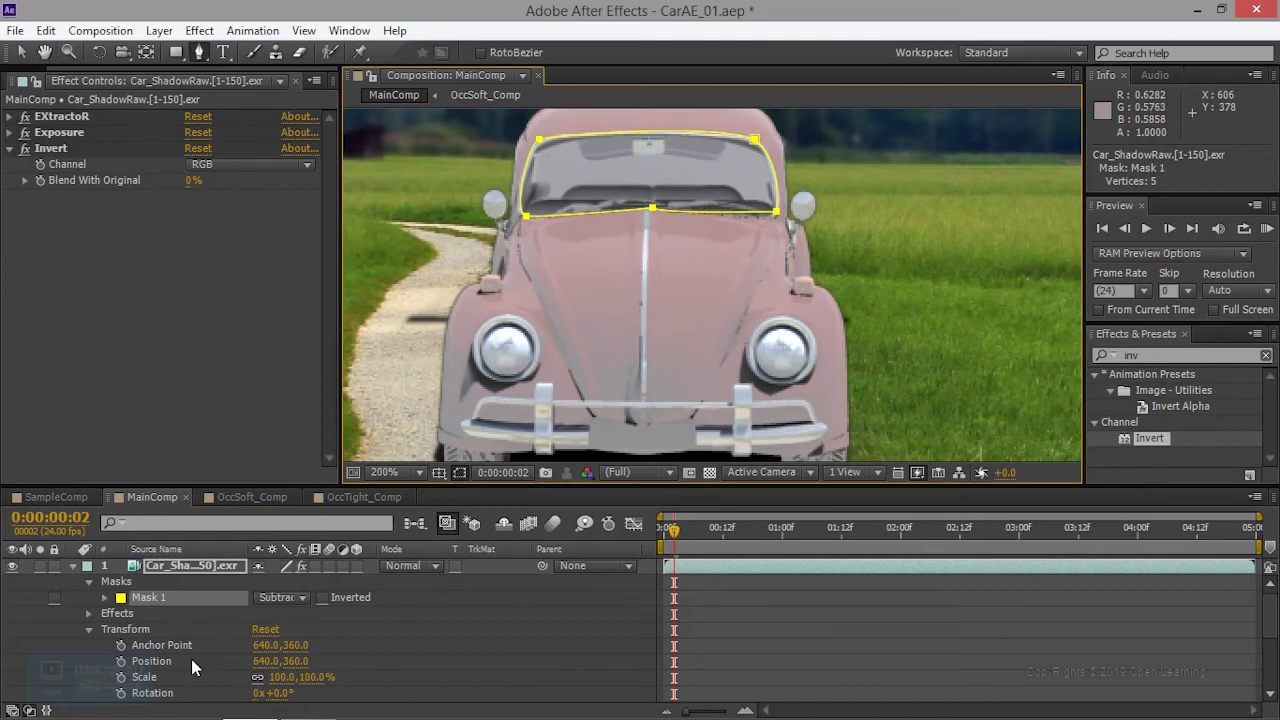
Raise the shadow layer's opacity to 100%
{"action": "scroll", "coordinate": [265, 680], "scroll_direction": "down", "scroll_amount": 2}
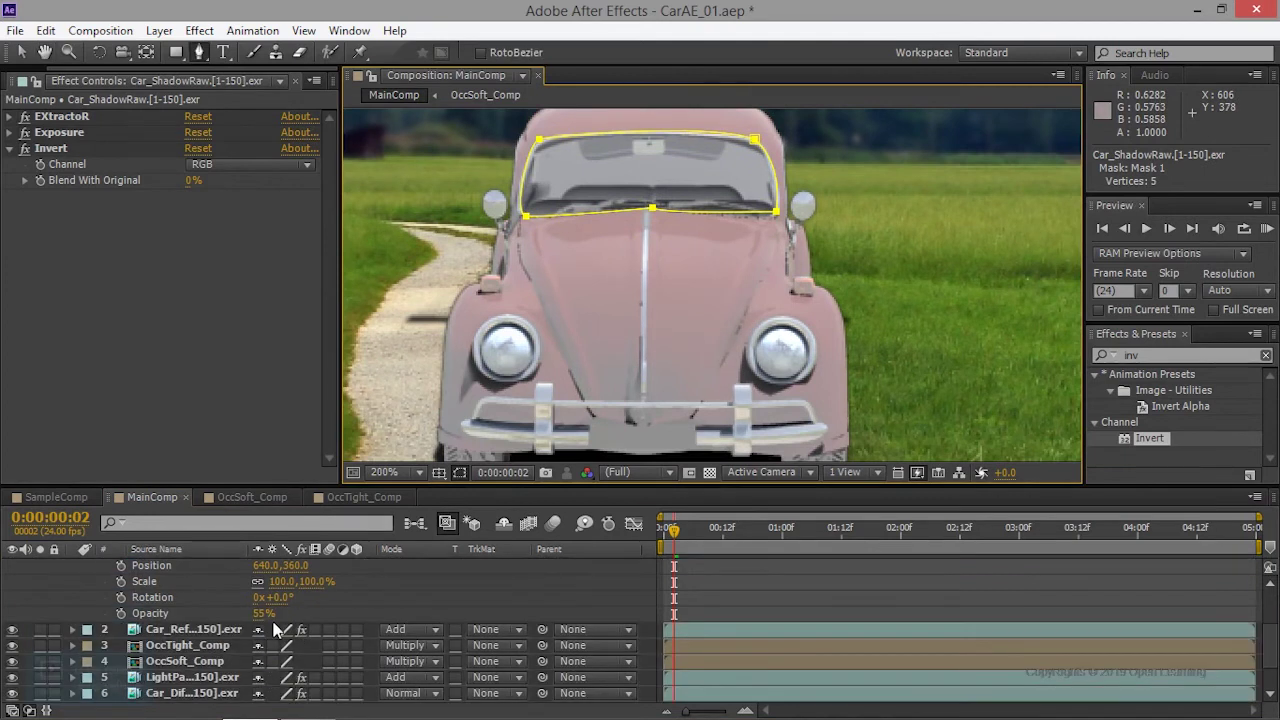
{"action": "left_click_drag", "start_coordinate": [262, 613], "coordinate": [307, 613]}
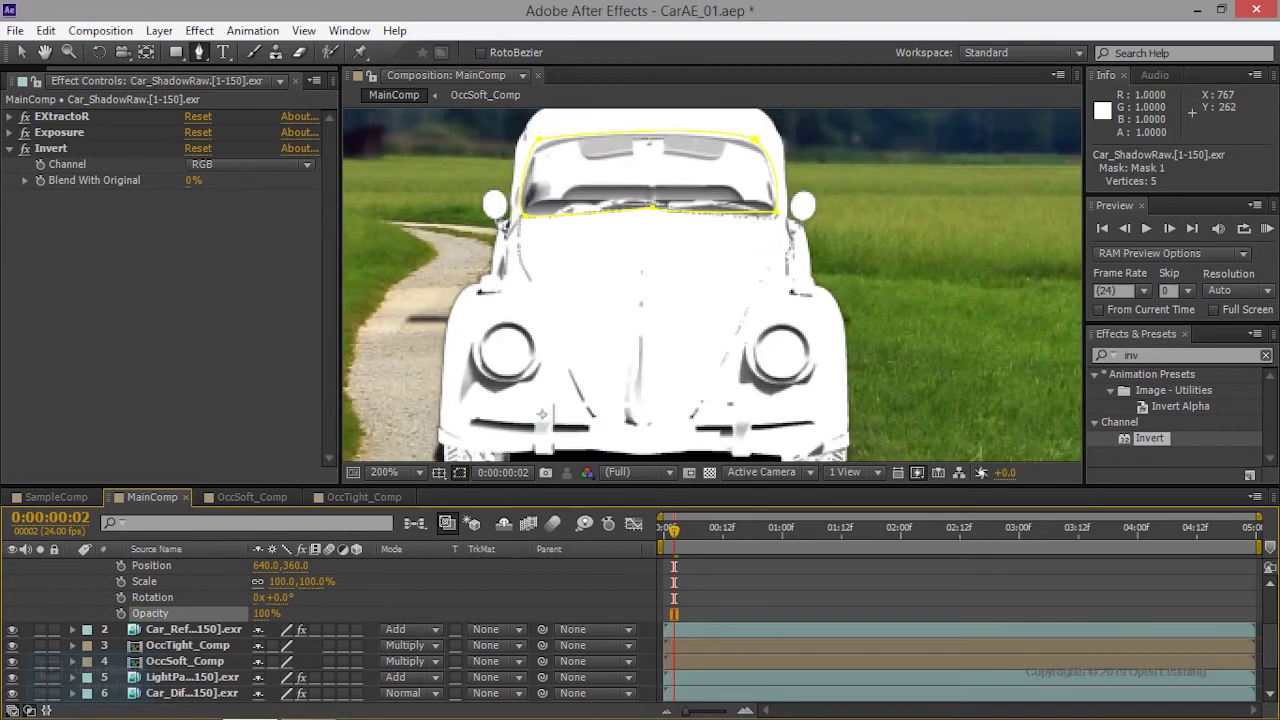
{"action": "scroll", "coordinate": [666, 277], "scroll_direction": "up", "scroll_amount": 2}
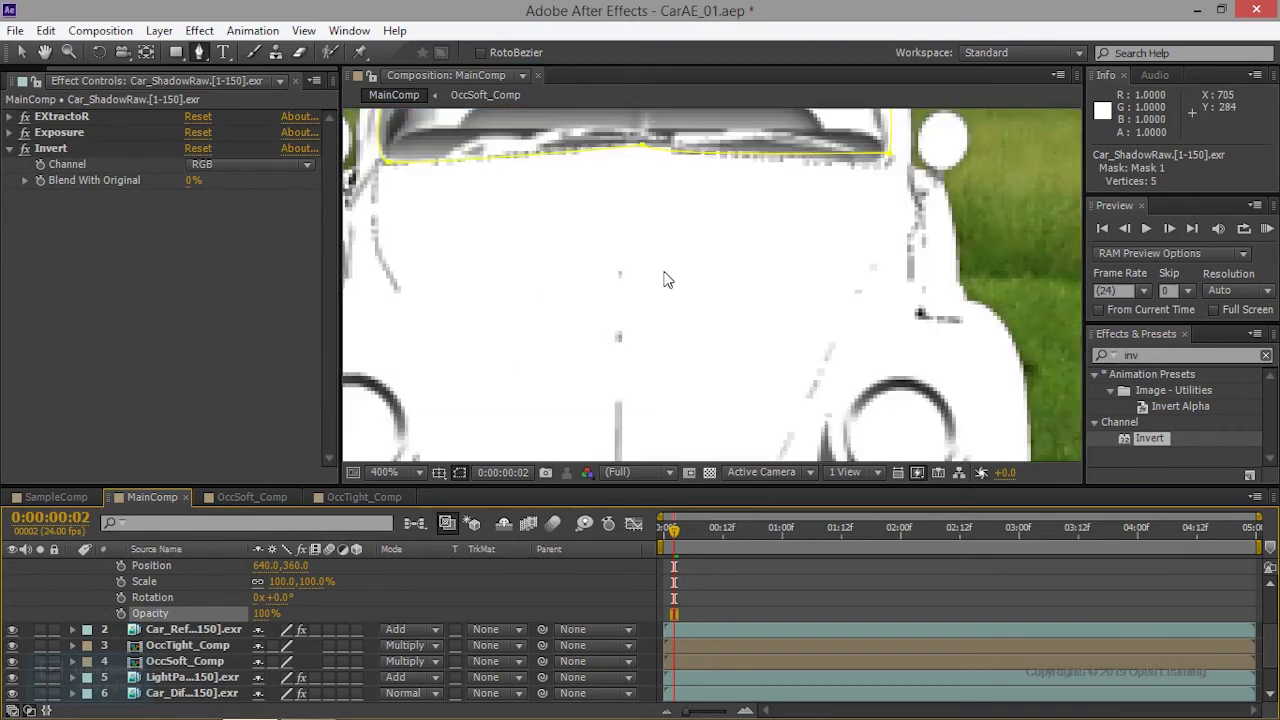
{"action": "left_click_drag", "start_coordinate": [666, 277], "coordinate": [700, 320]}
Set the windshield mask's mode to Add after briefly trying None
{"action": "key", "text": "g"}
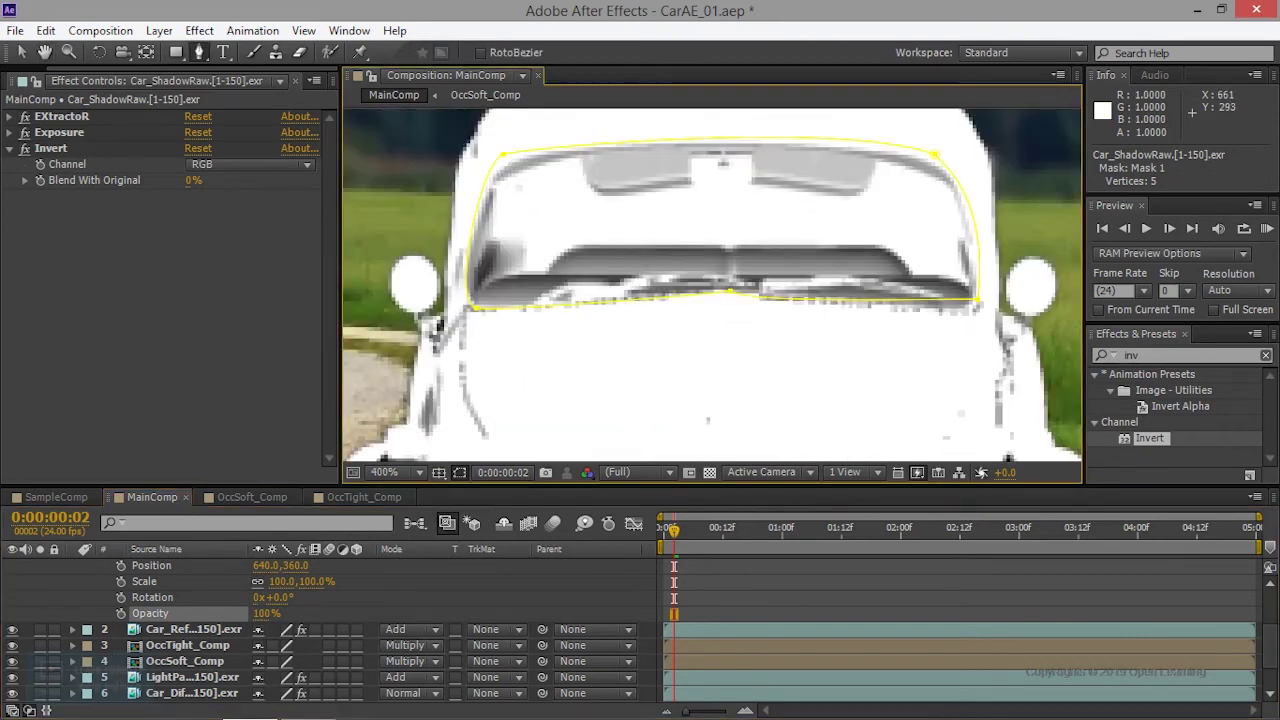
{"action": "scroll", "coordinate": [150, 625], "scroll_direction": "up", "scroll_amount": 3}
{"action": "left_click", "coordinate": [197, 597]}
{"action": "left_click", "coordinate": [270, 597]}
{"action": "left_click", "coordinate": [305, 456]}
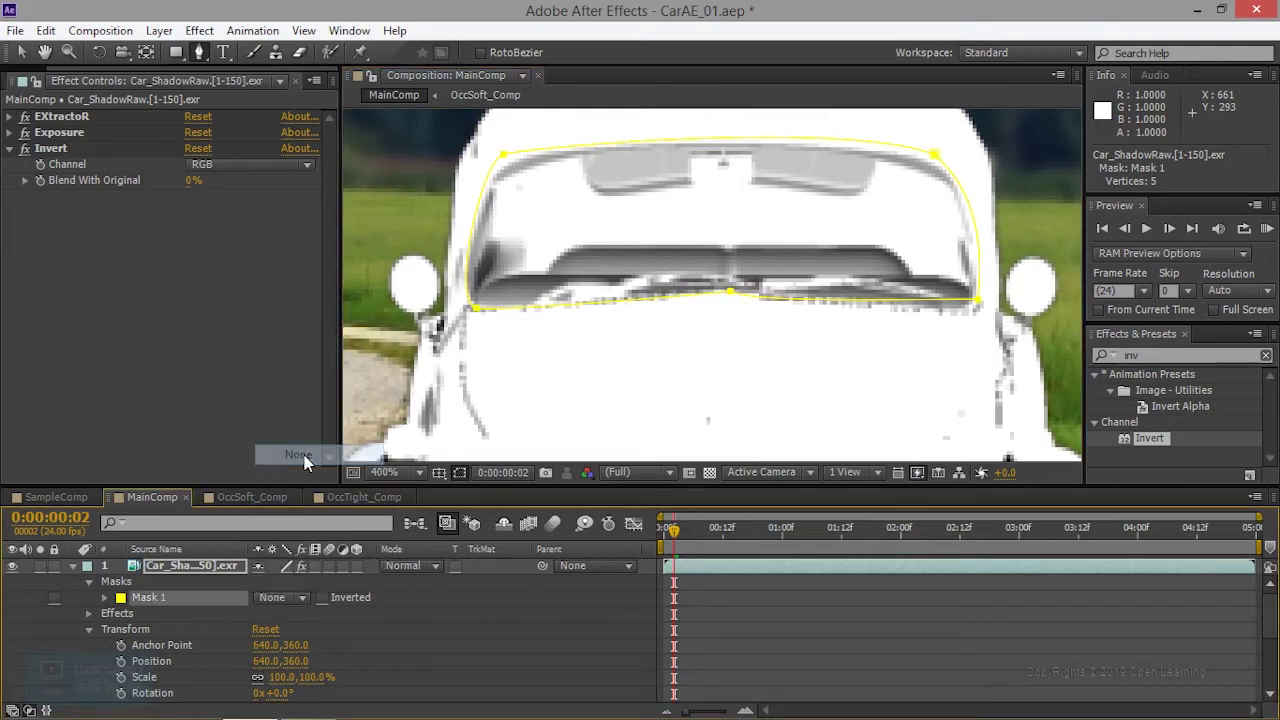
{"action": "left_click", "coordinate": [298, 598]}
{"action": "left_click", "coordinate": [305, 474]}
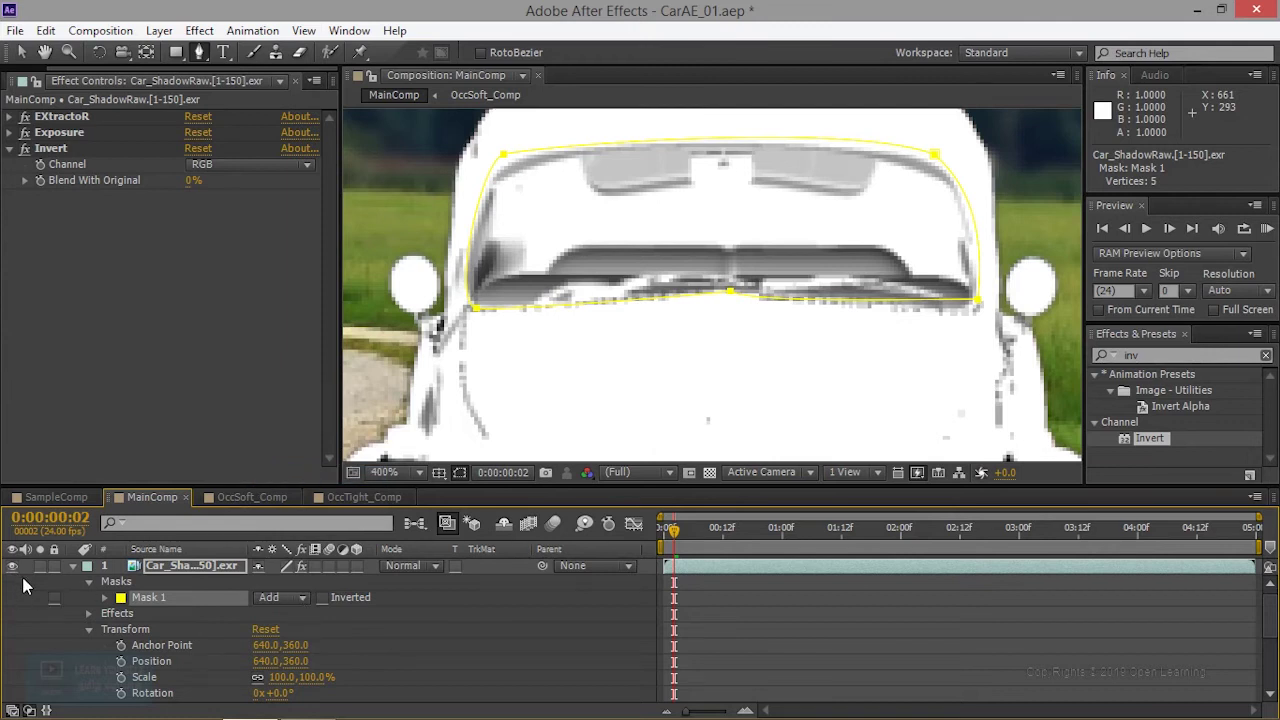
{"action": "left_click", "coordinate": [178, 568]}
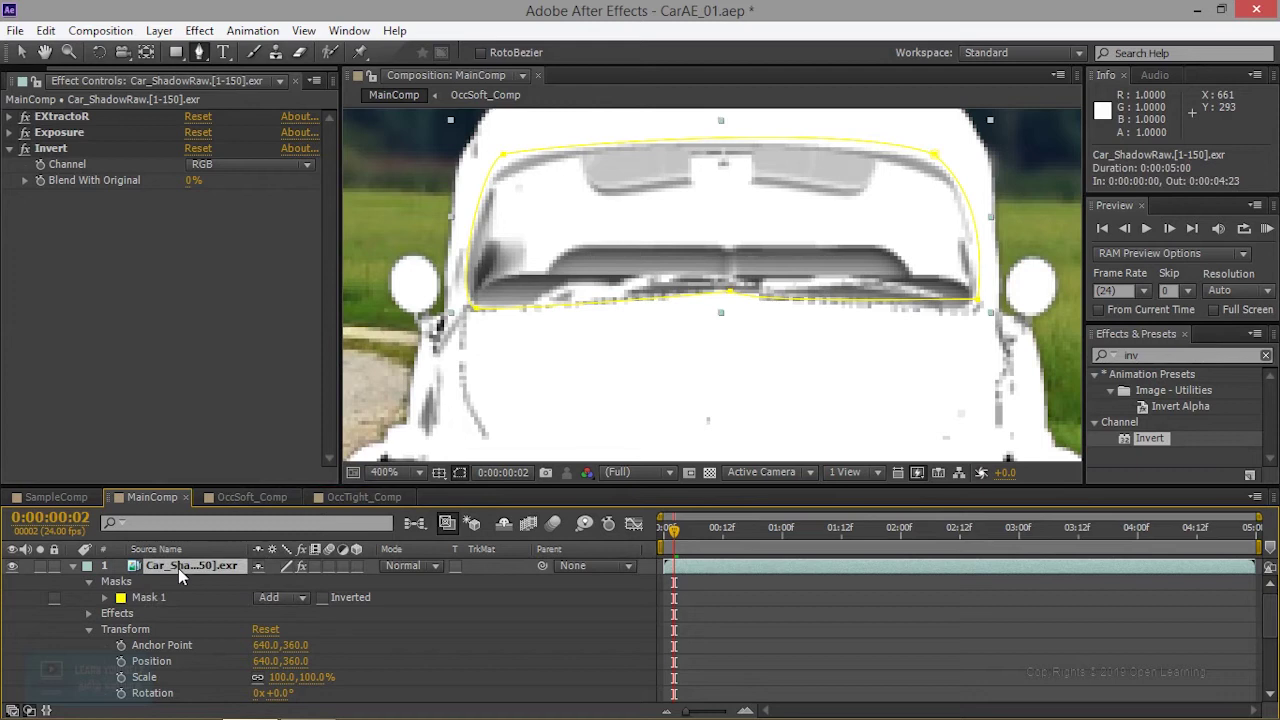
Precompose the shadow layer into a new comp named Car_ShadowRaw
{"action": "key", "text": "ctrl+shift+c"}
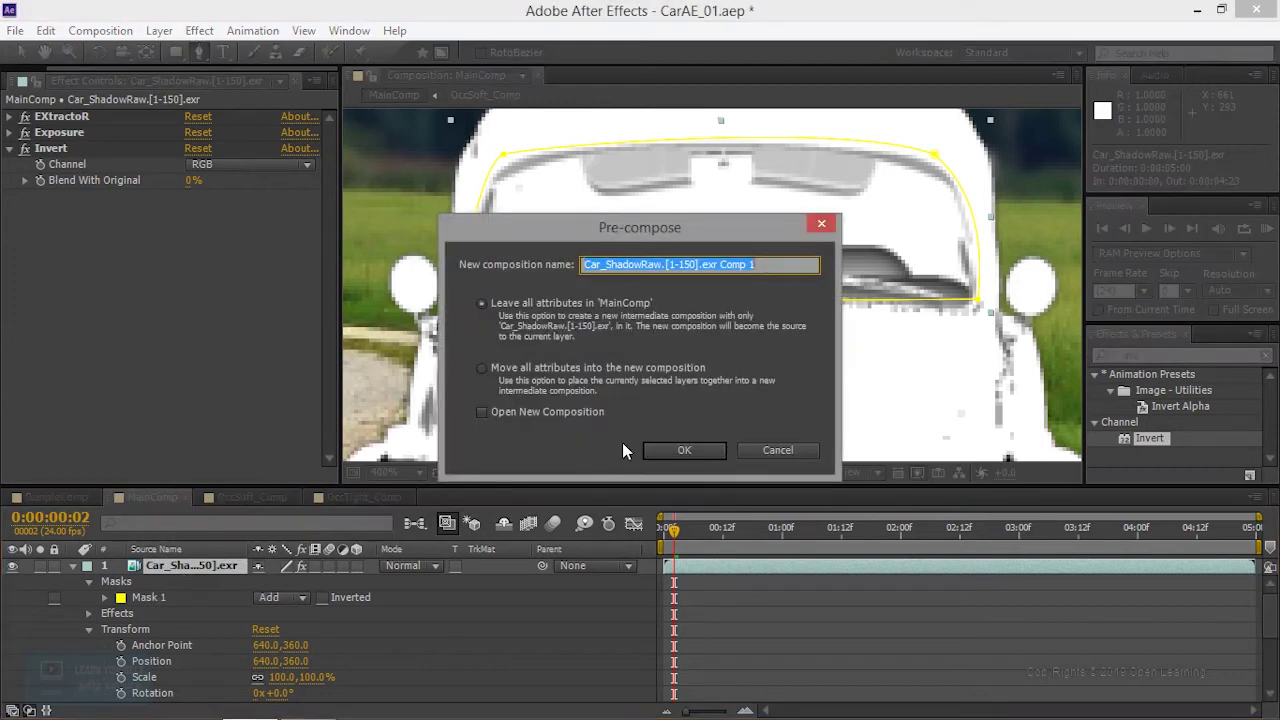
{"action": "left_click_drag", "start_coordinate": [662, 265], "coordinate": [787, 259]}
{"action": "key", "text": "BackSpace"}
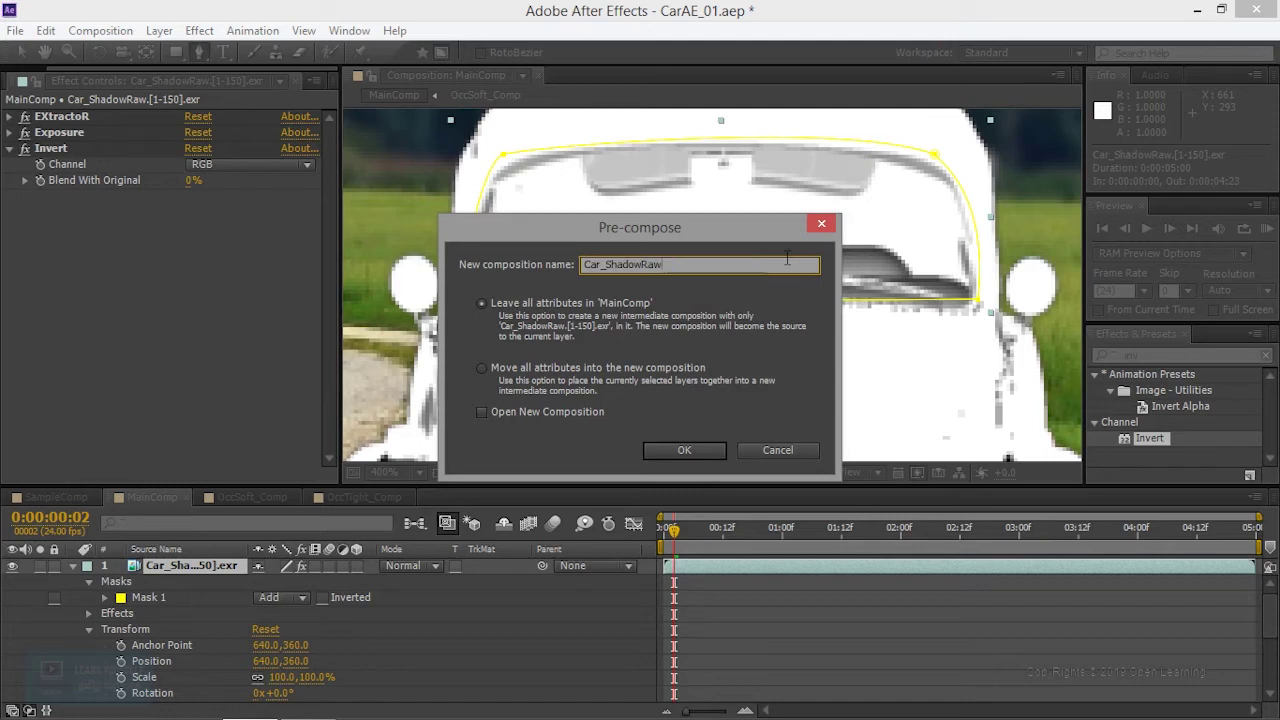
{"action": "key", "text": "Return"}
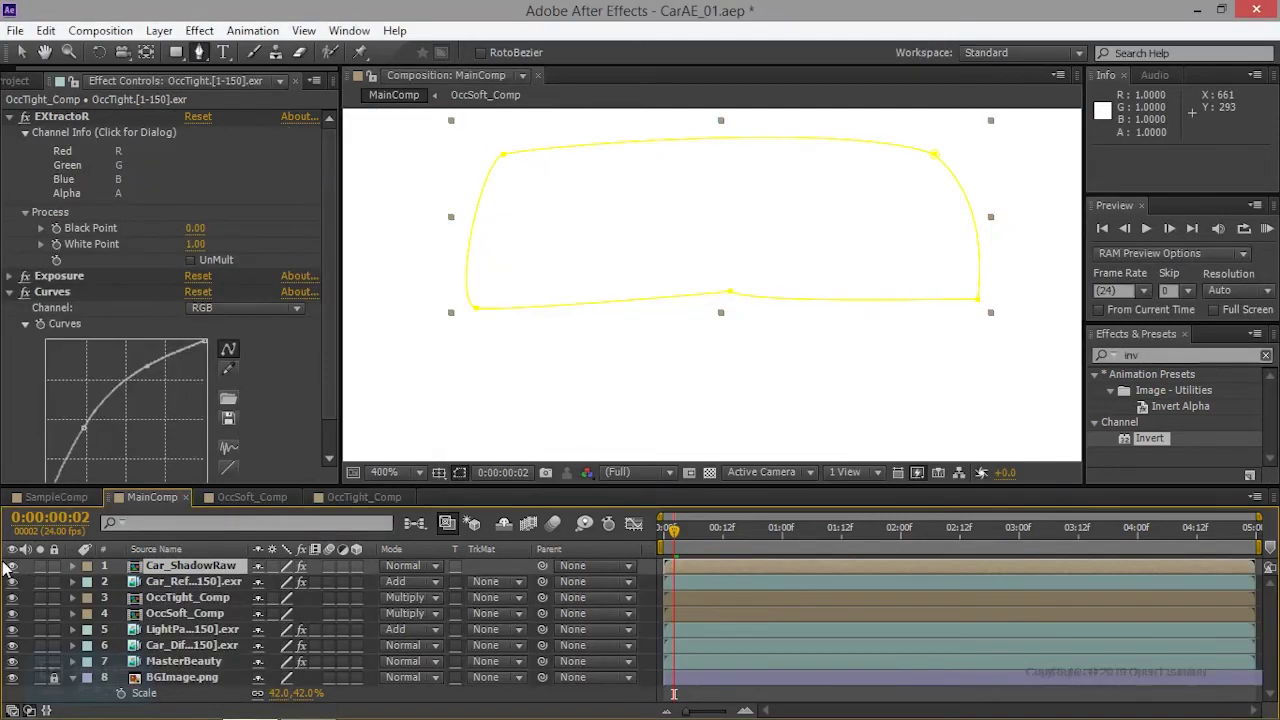
Set the Car_ShadowRaw precomp's blend mode to Multiply
{"action": "left_click", "coordinate": [405, 566]}
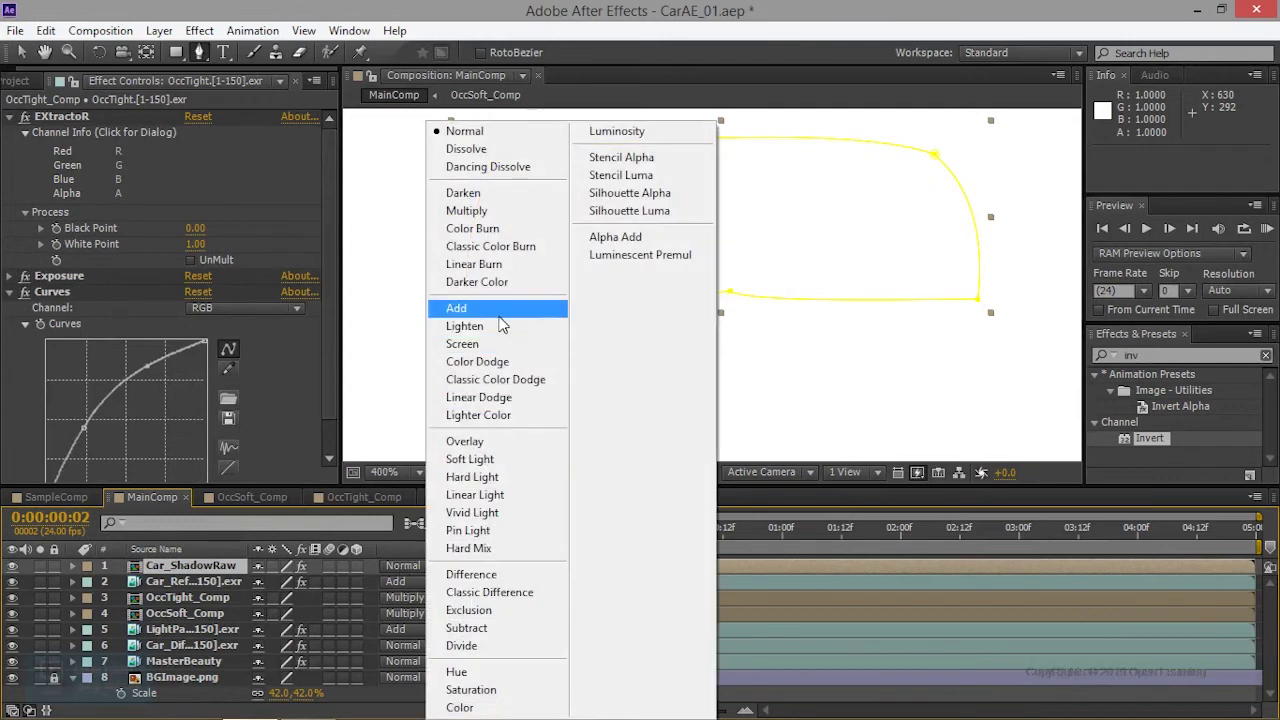
{"action": "left_click", "coordinate": [498, 211]}
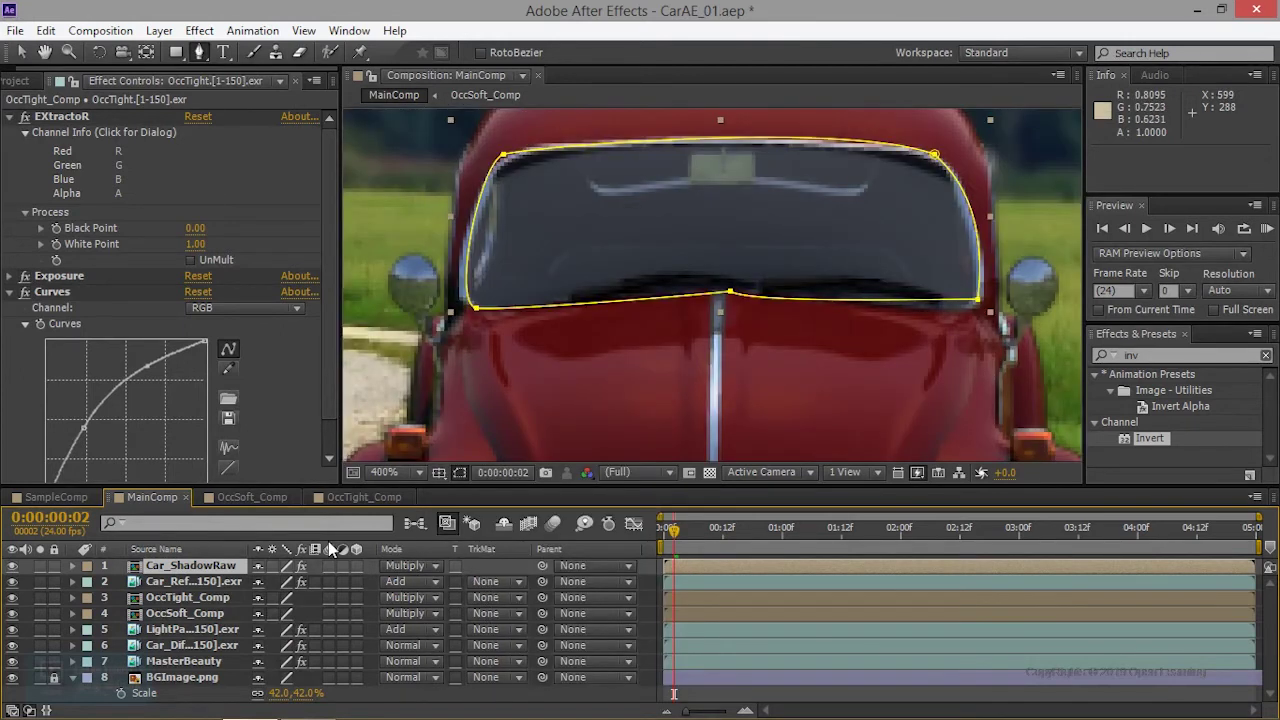
{"action": "scroll", "coordinate": [719, 112], "scroll_direction": "down", "scroll_amount": 2}
{"action": "scroll", "coordinate": [640, 300], "scroll_direction": "up", "scroll_amount": 1}
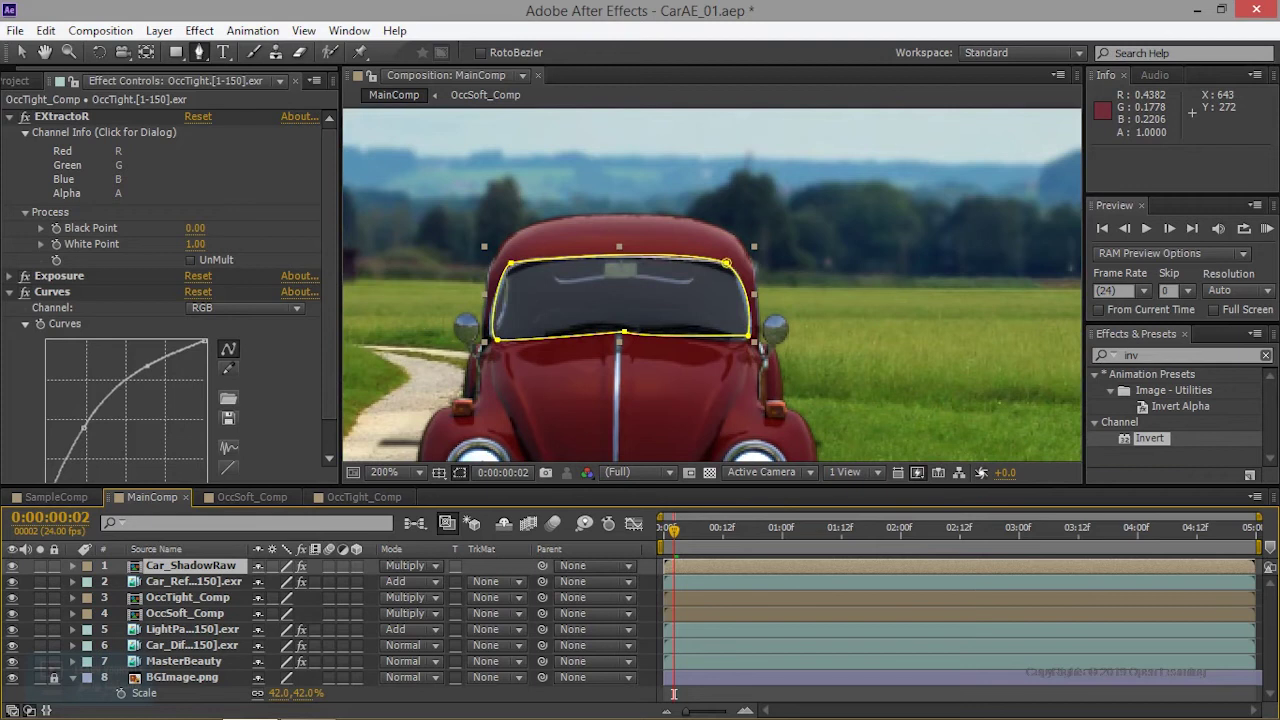
Check frames 0:00:01:01, 0:00:01:21 and 0:00:01:09, then select the Car_ShadowRaw layer
{"action": "left_click", "coordinate": [787, 530]}
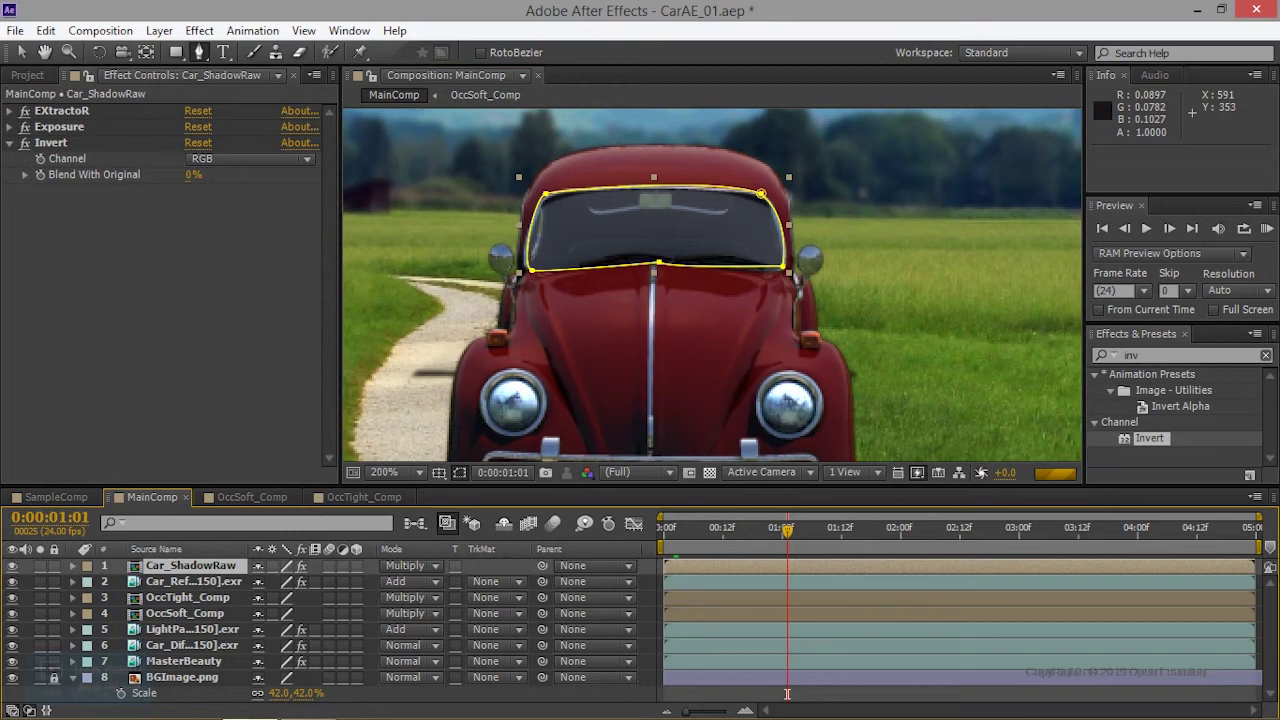
{"action": "left_click", "coordinate": [885, 527]}
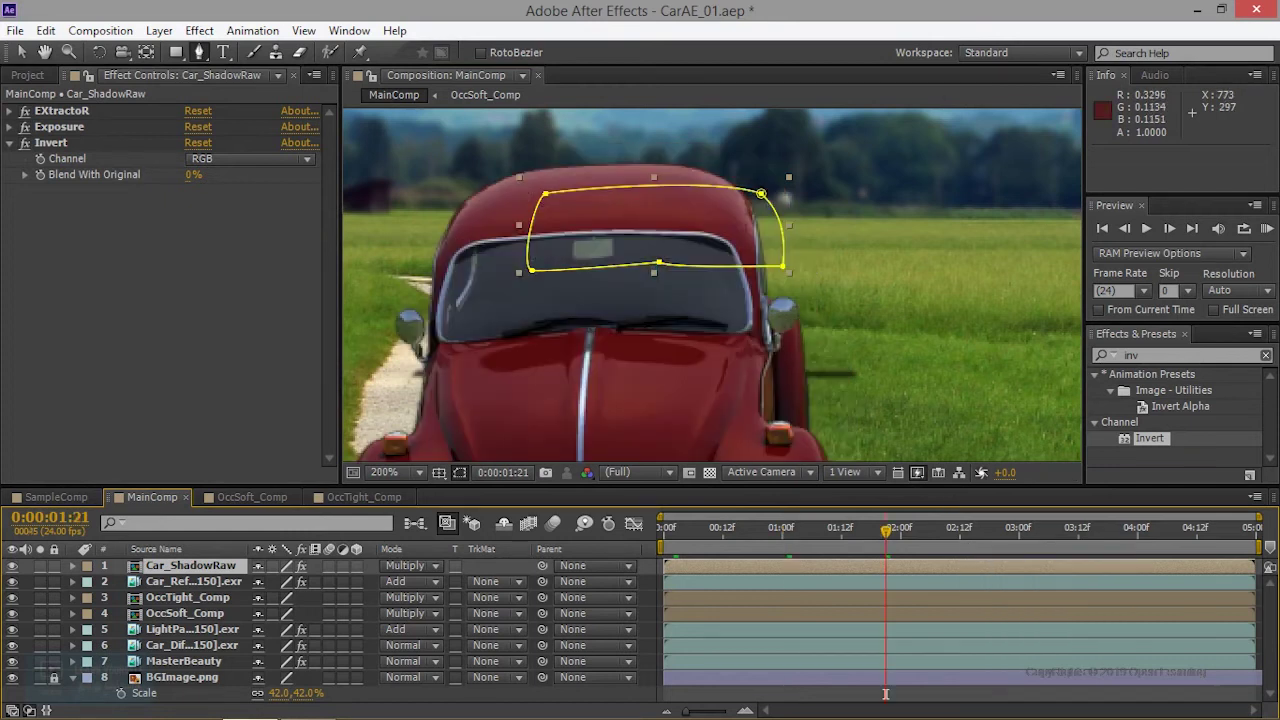
{"action": "scroll", "coordinate": [797, 403], "scroll_direction": "down", "scroll_amount": 1}
{"action": "scroll", "coordinate": [792, 389], "scroll_direction": "up", "scroll_amount": 2}
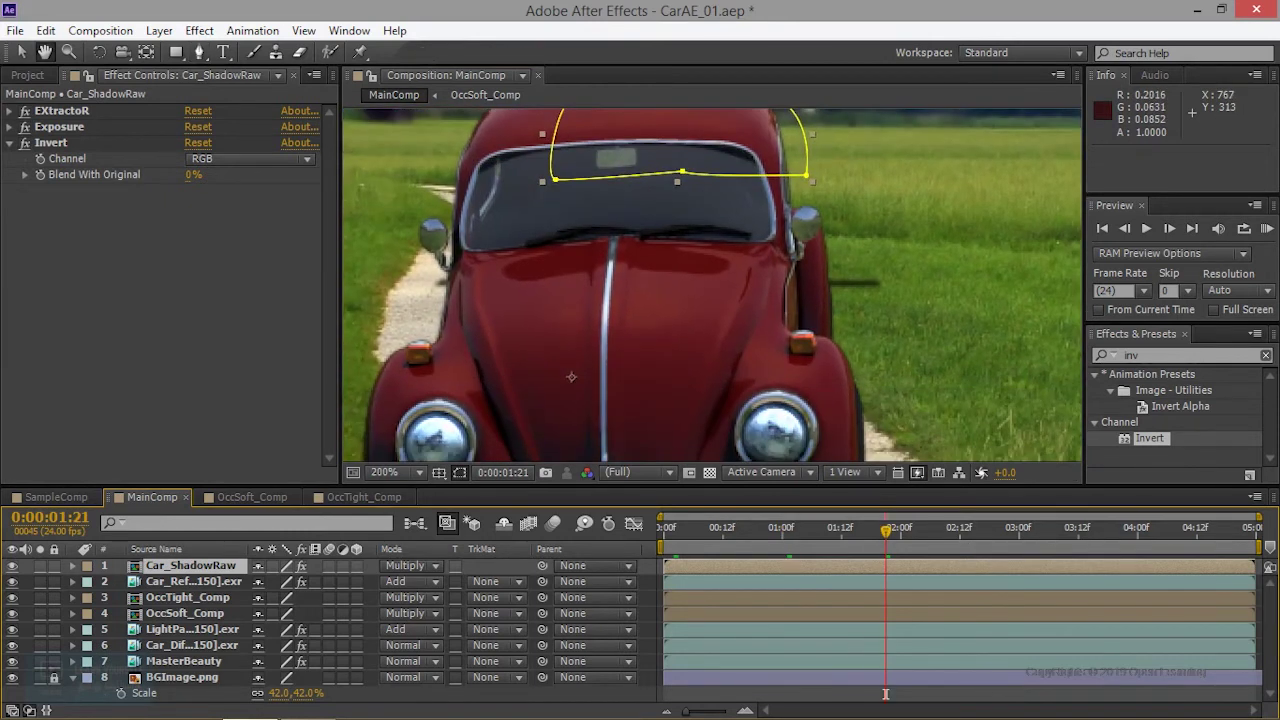
{"action": "left_click", "coordinate": [826, 528]}
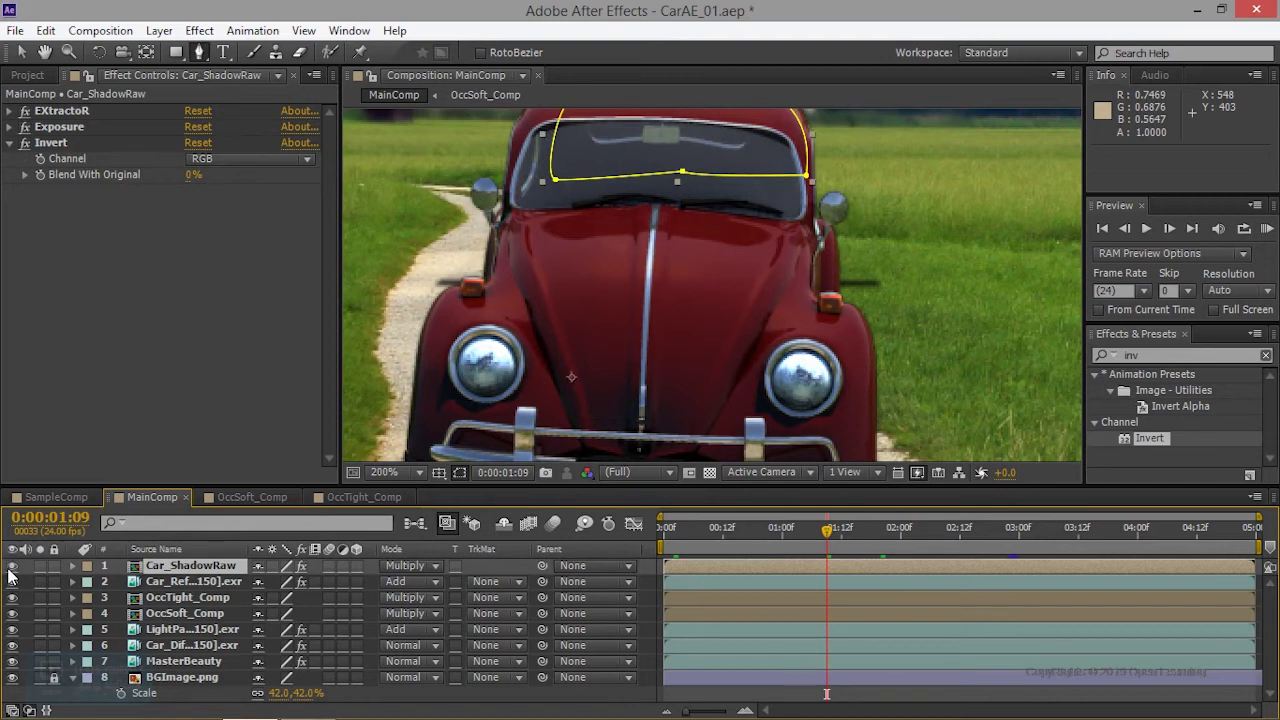
{"action": "left_click", "coordinate": [170, 575]}
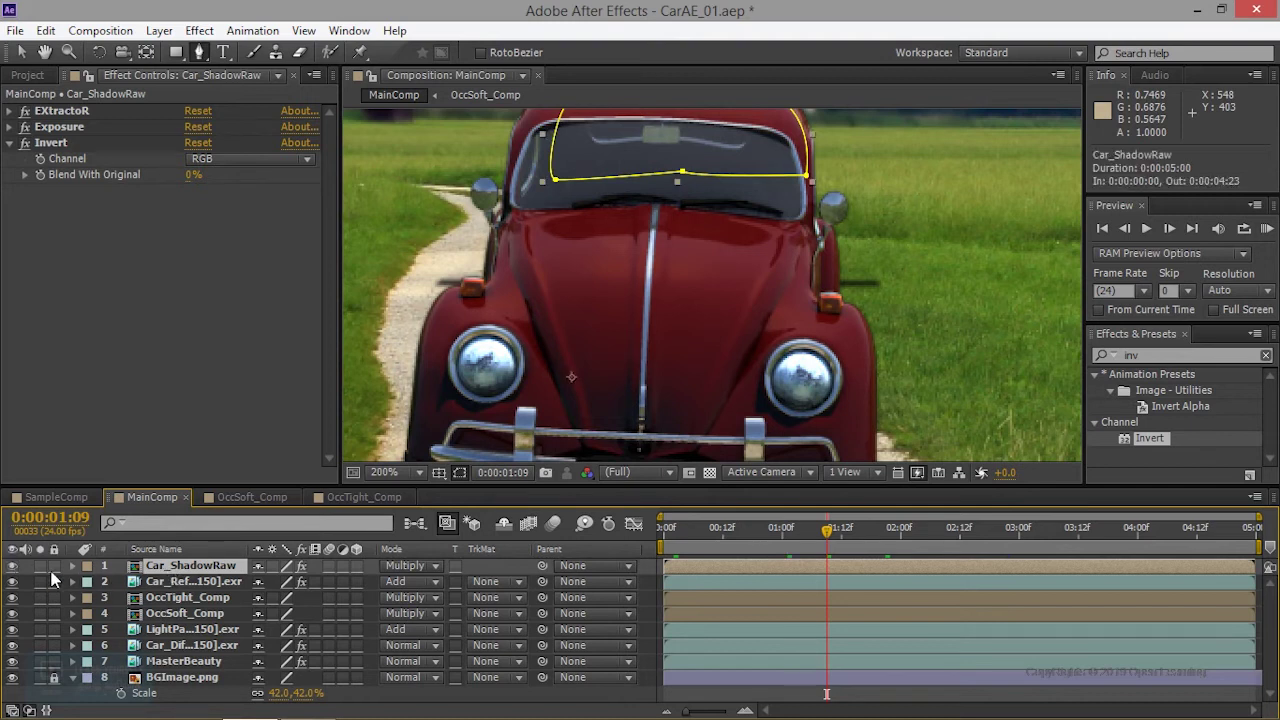
Open the Car_ShadowRaw precomp and reveal the shadow EXR layer's Transform properties
{"action": "double_click", "coordinate": [157, 572]}
{"action": "left_click", "coordinate": [161, 568]}
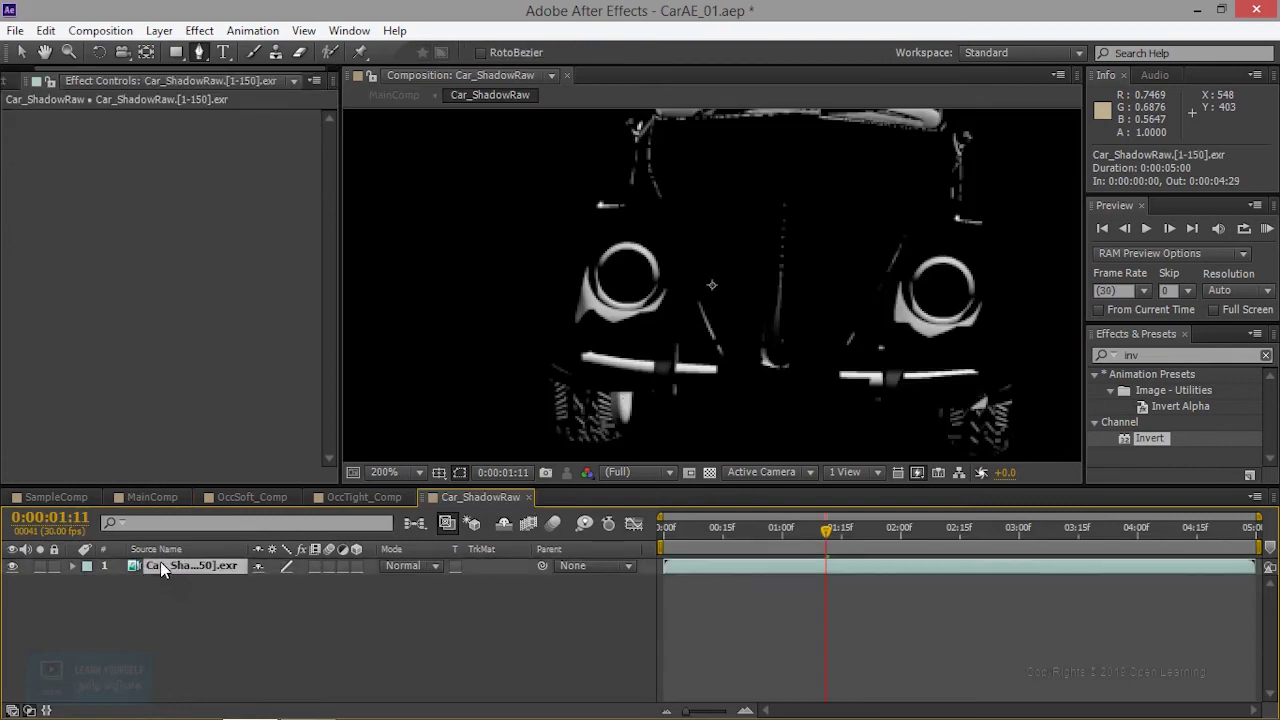
{"action": "left_click", "coordinate": [72, 563]}
{"action": "left_click", "coordinate": [88, 581]}
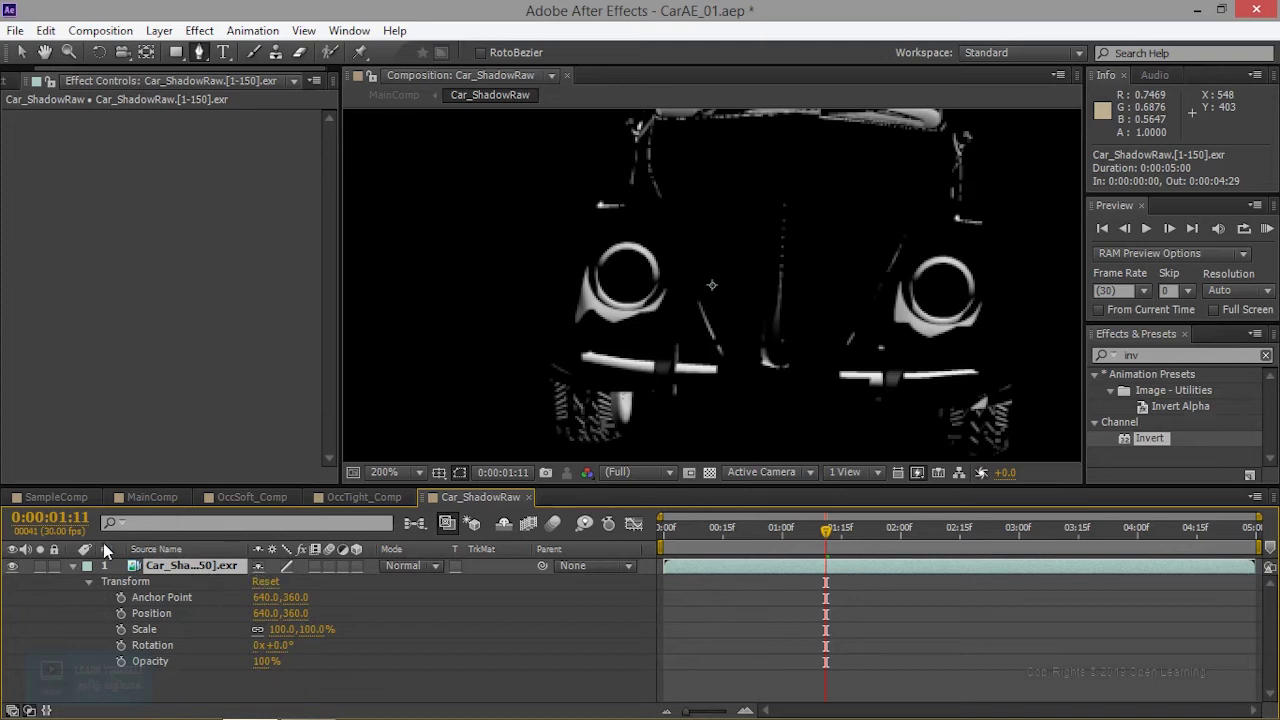
Move the Invert, EXtractoR and Exposure effects from the precomp layer onto the inner shadow layer
{"action": "left_click", "coordinate": [156, 498]}
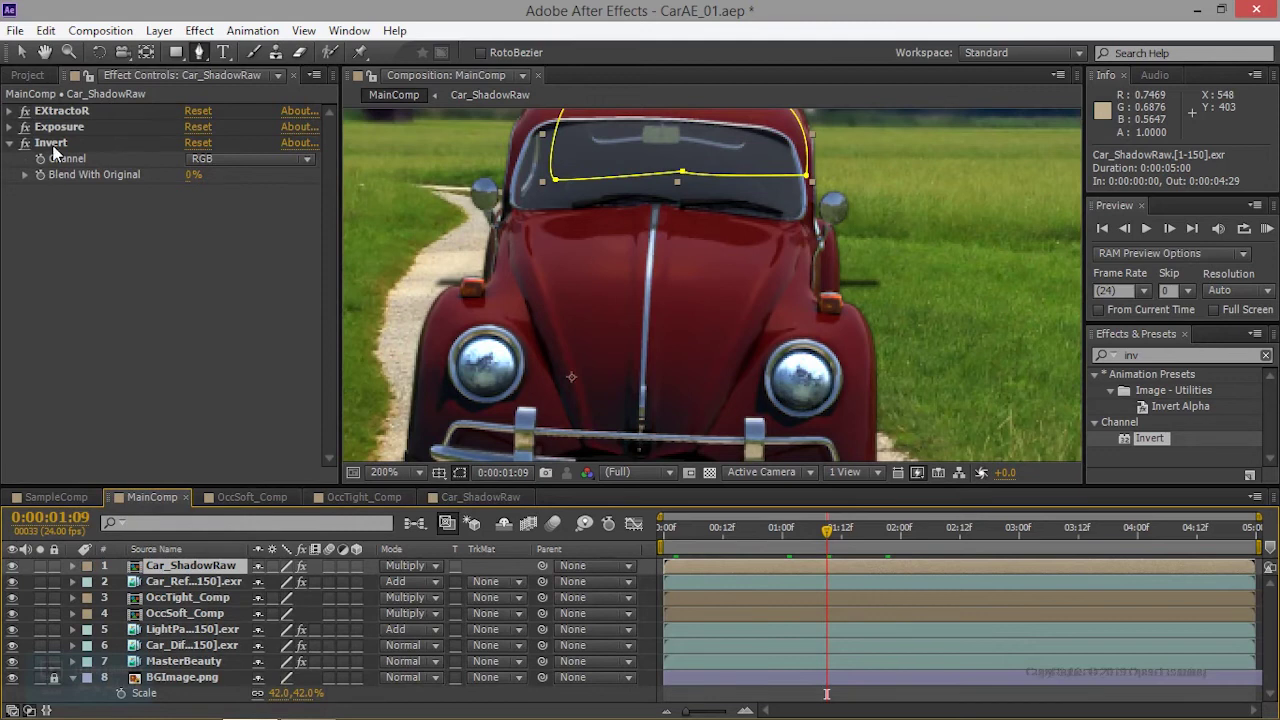
{"action": "left_click", "coordinate": [50, 143]}
{"action": "left_click", "coordinate": [61, 111], "text": "shift"}
{"action": "key", "text": "ctrl+x"}
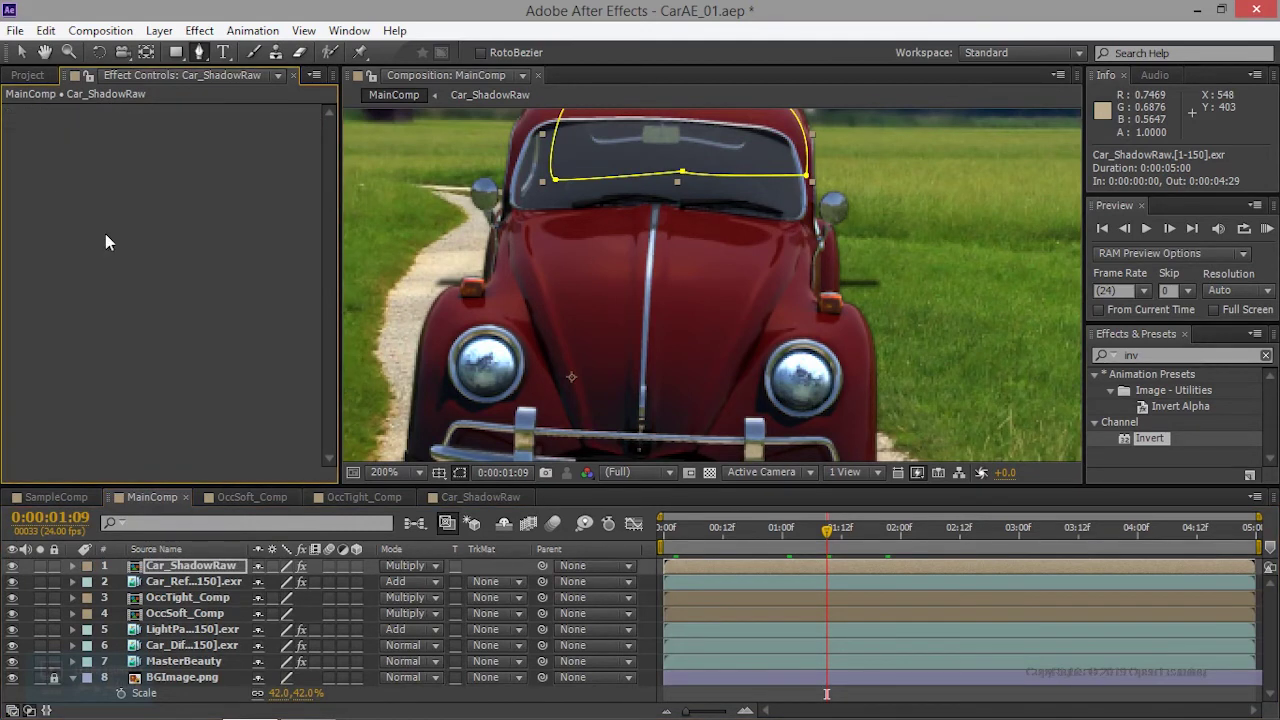
{"action": "double_click", "coordinate": [203, 568]}
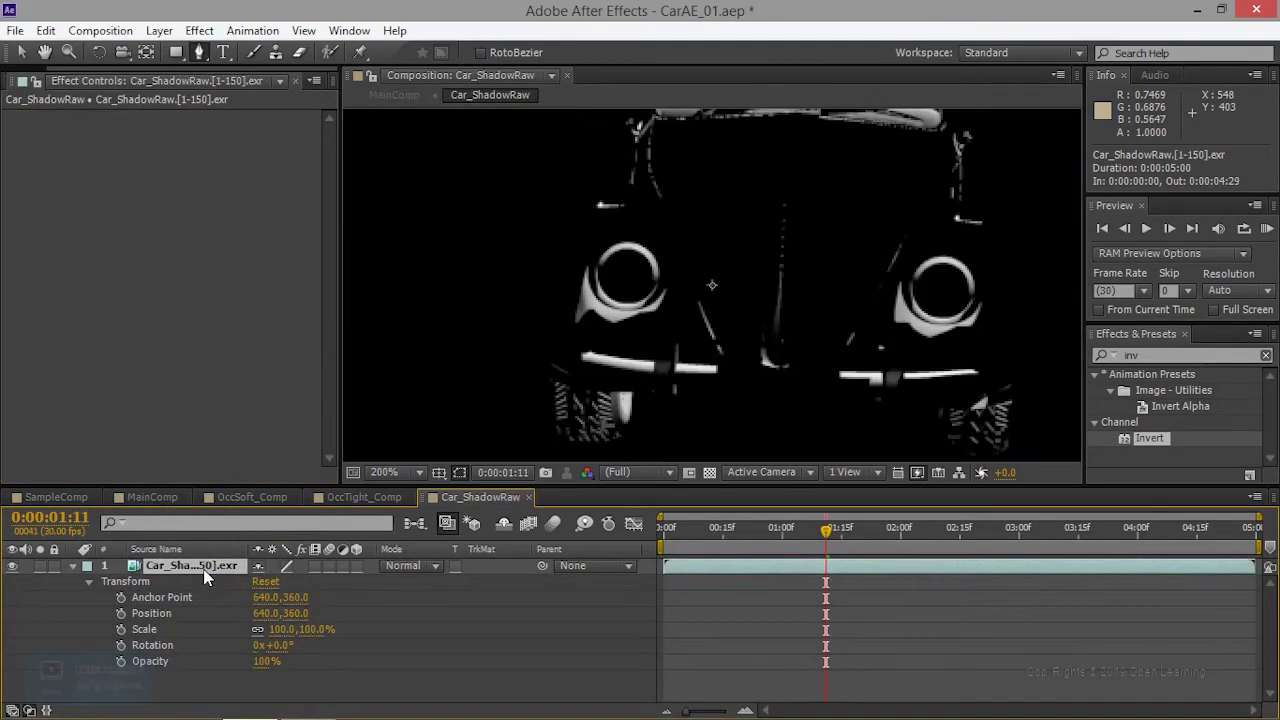
{"action": "key", "text": "ctrl+v"}
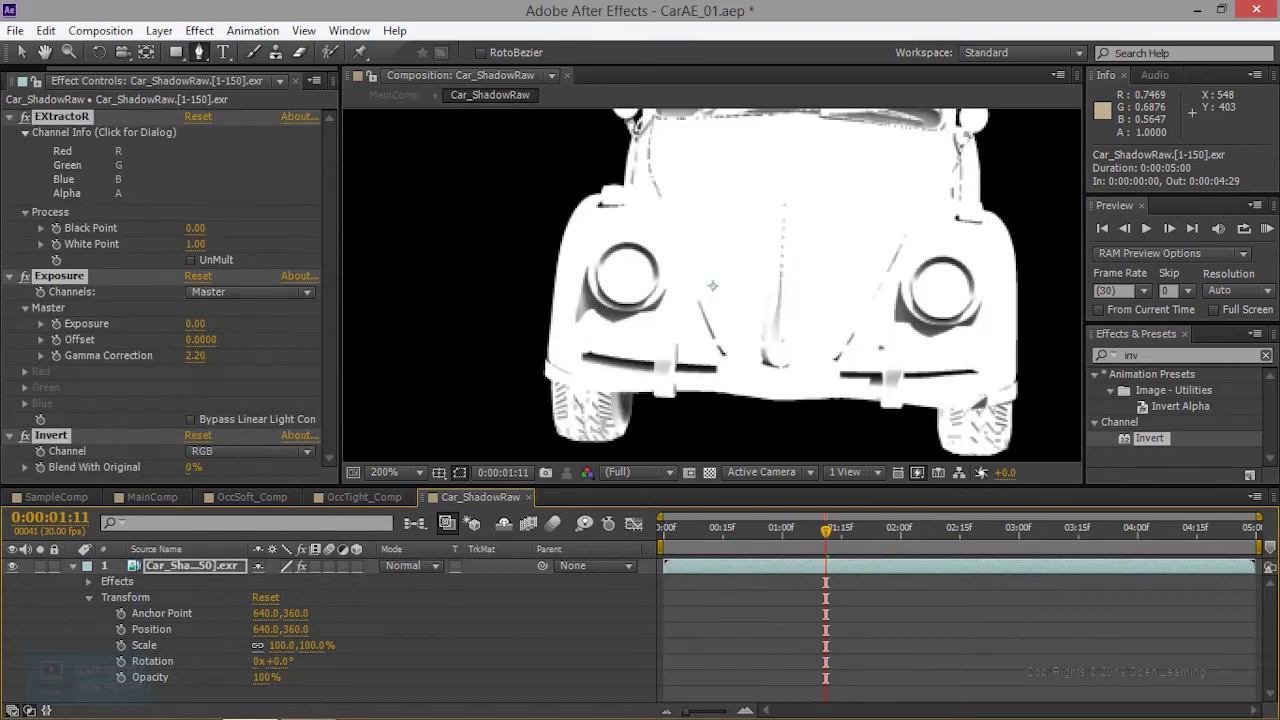
Back in MainComp, check the result at frames 0:00:01:01 and 0:00:01:15
{"action": "left_click", "coordinate": [152, 497]}
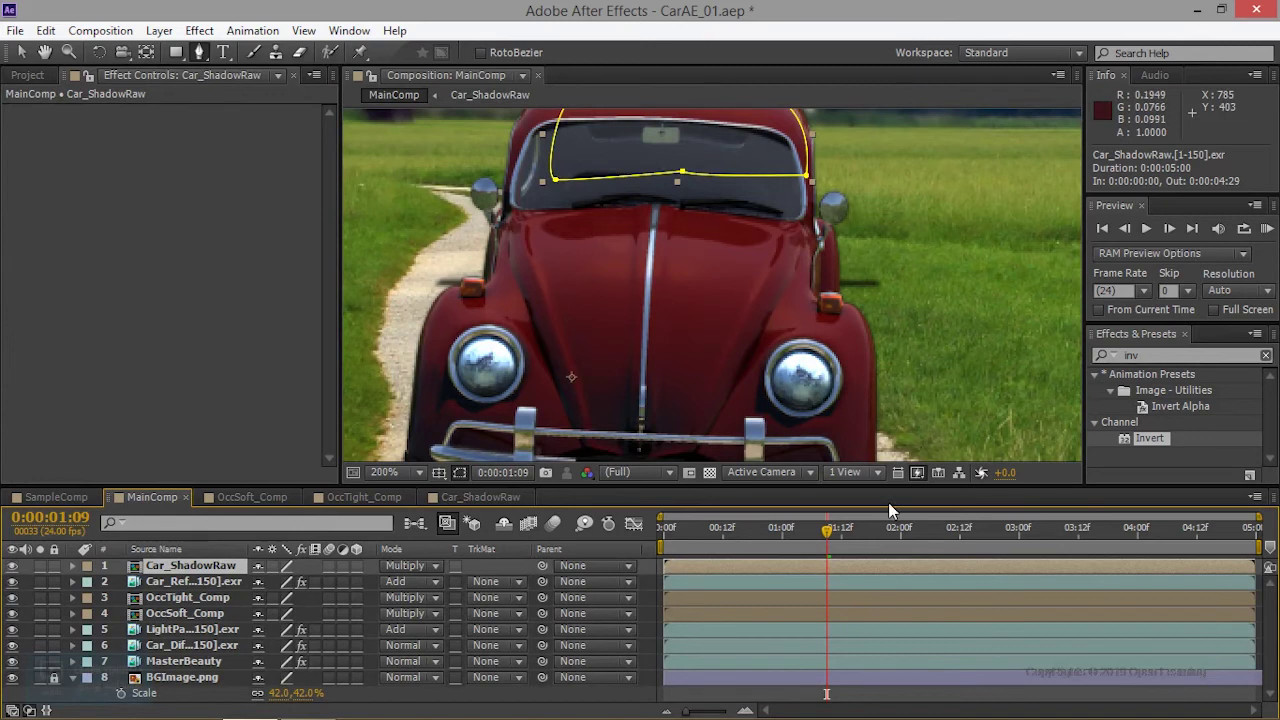
{"action": "left_click", "coordinate": [787, 529]}
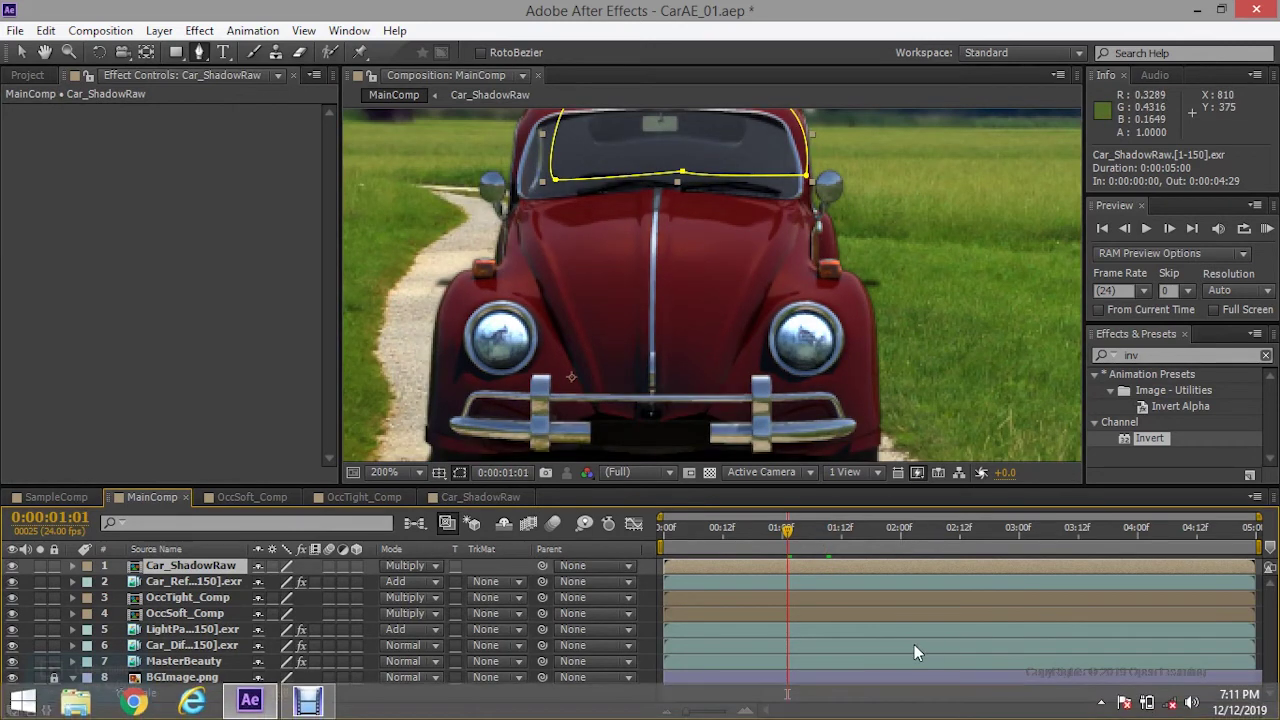
{"action": "left_click", "coordinate": [856, 530]}
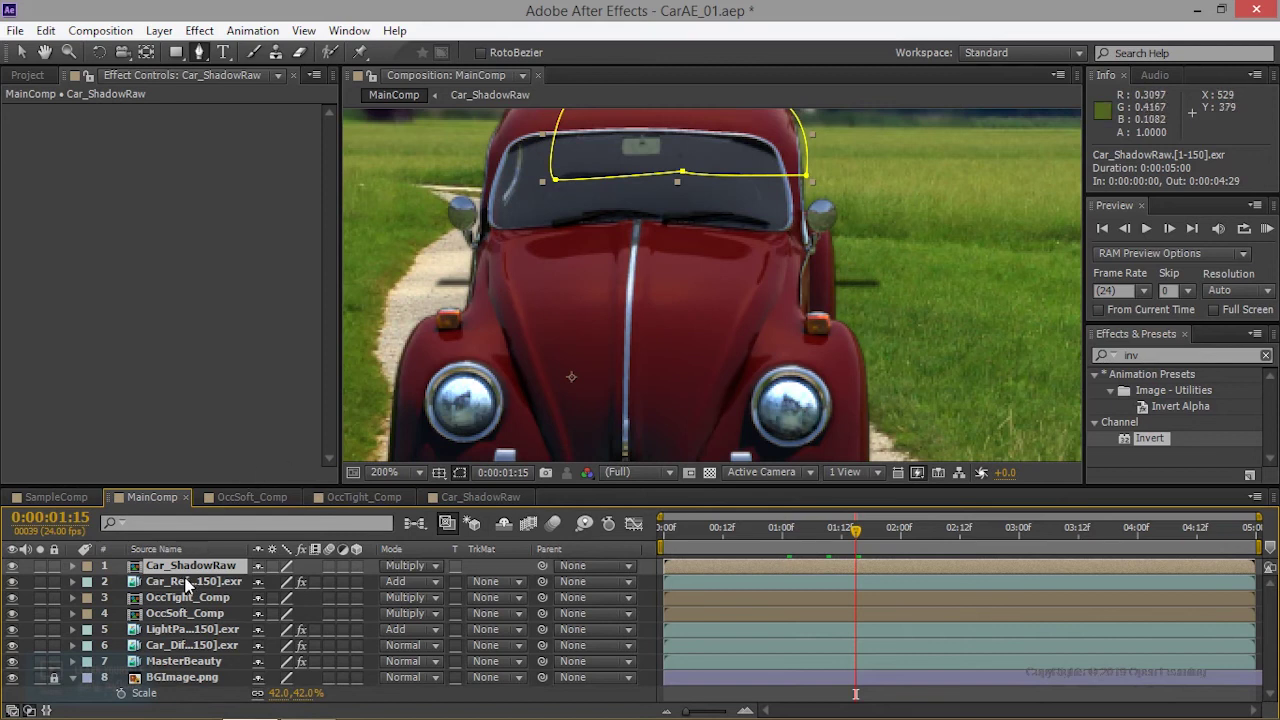
Inside Car_ShadowRaw, review the shadow layer's windshield mask and its applied effects
{"action": "left_click", "coordinate": [72, 566]}
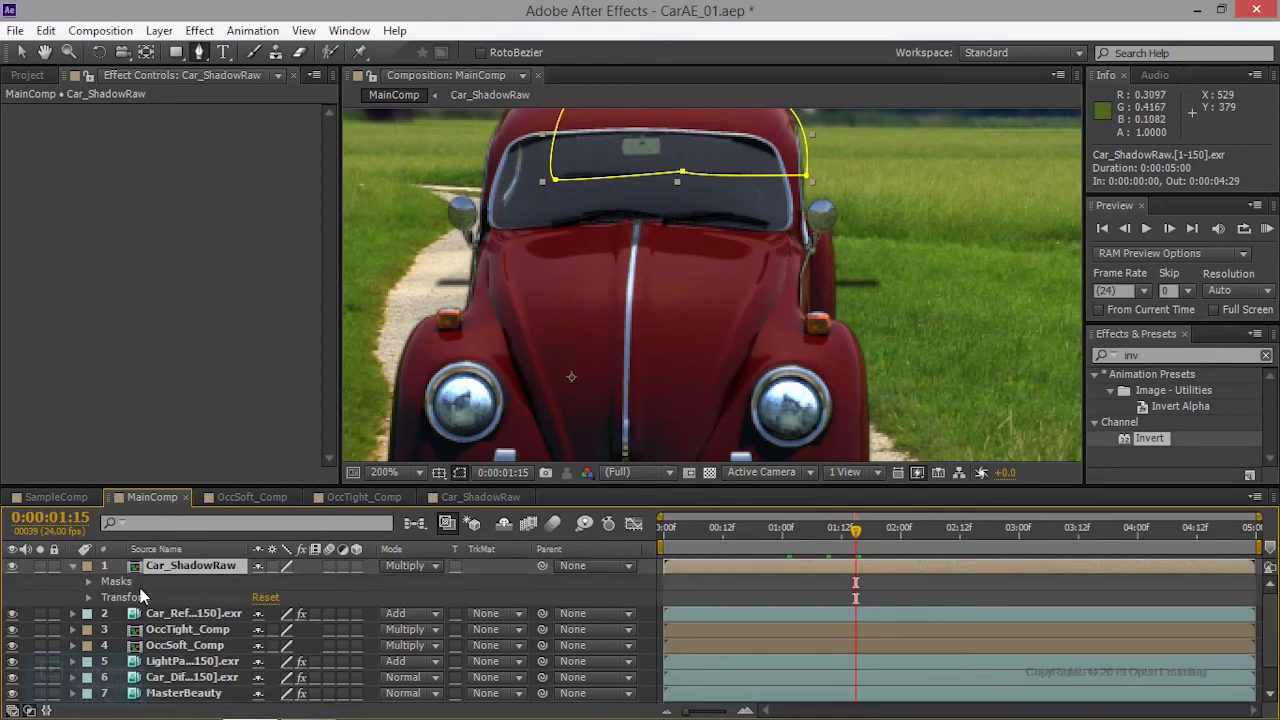
{"action": "left_click", "coordinate": [132, 583]}
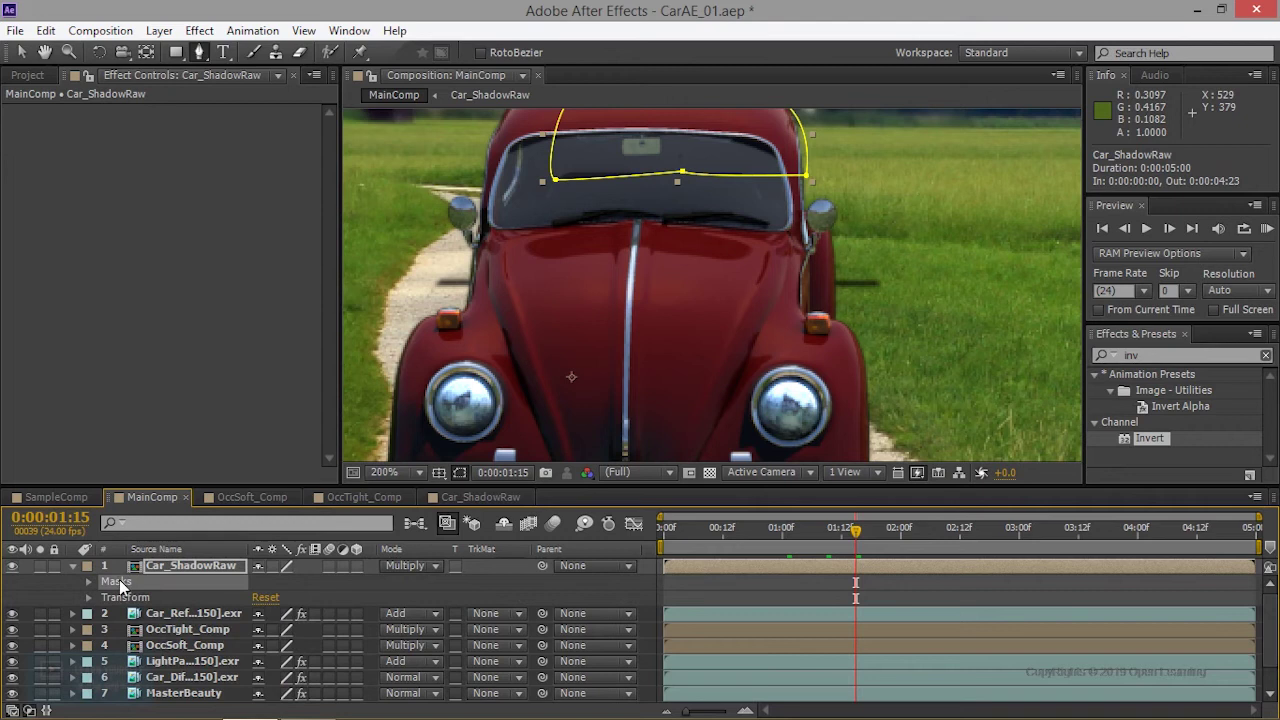
{"action": "left_click", "coordinate": [469, 494]}
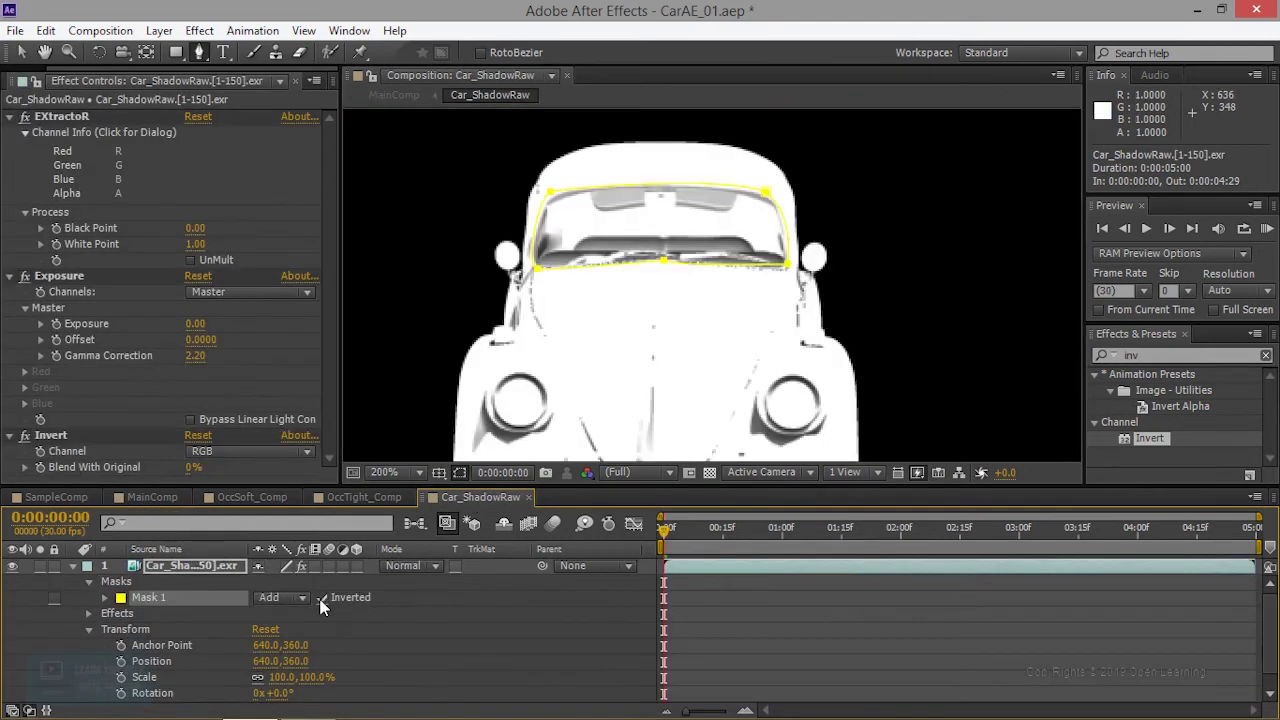
{"action": "left_click", "coordinate": [88, 613]}
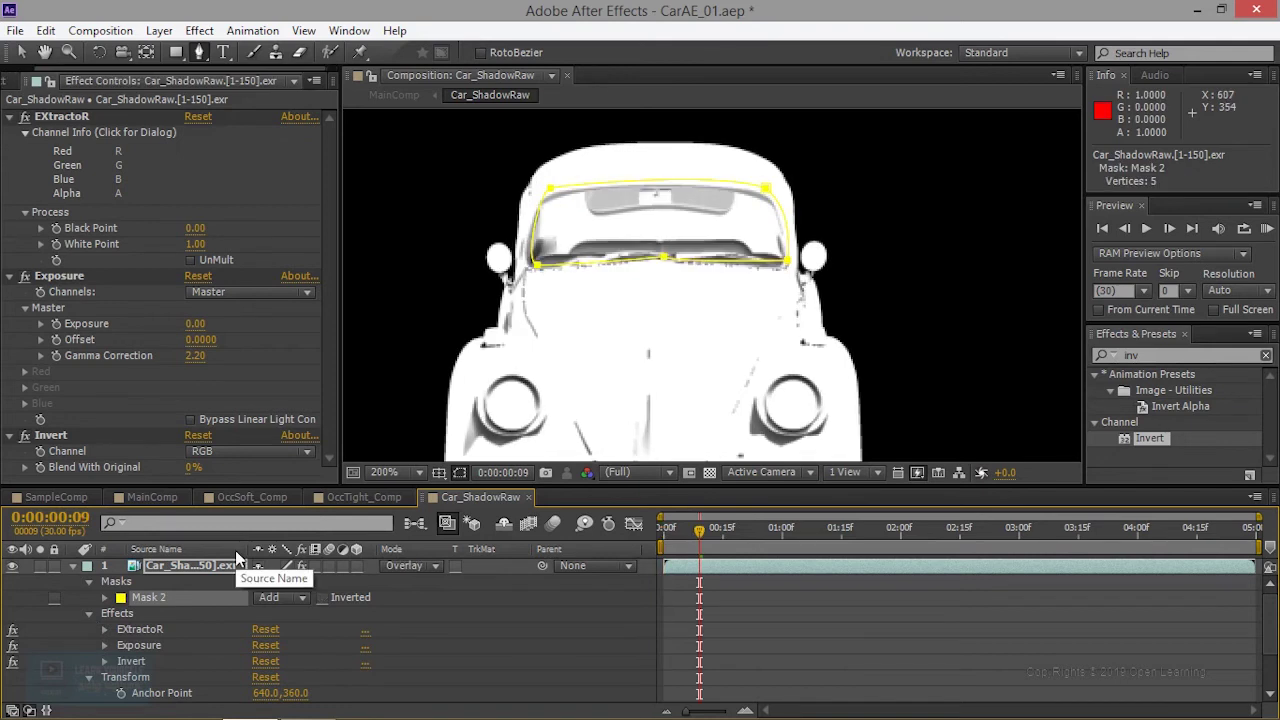
Collapse the shadow layer and select the Car_Reflection footage in the Project panel
{"action": "left_click", "coordinate": [72, 566]}
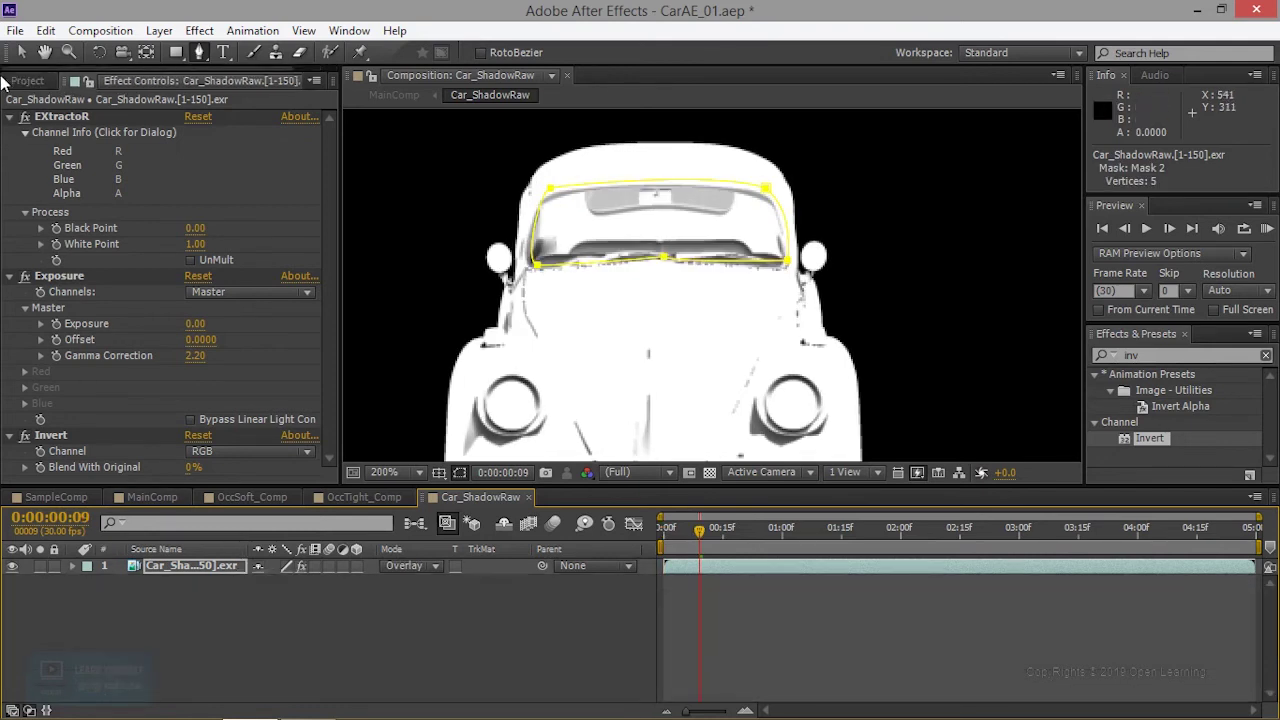
{"action": "left_click", "coordinate": [14, 80]}
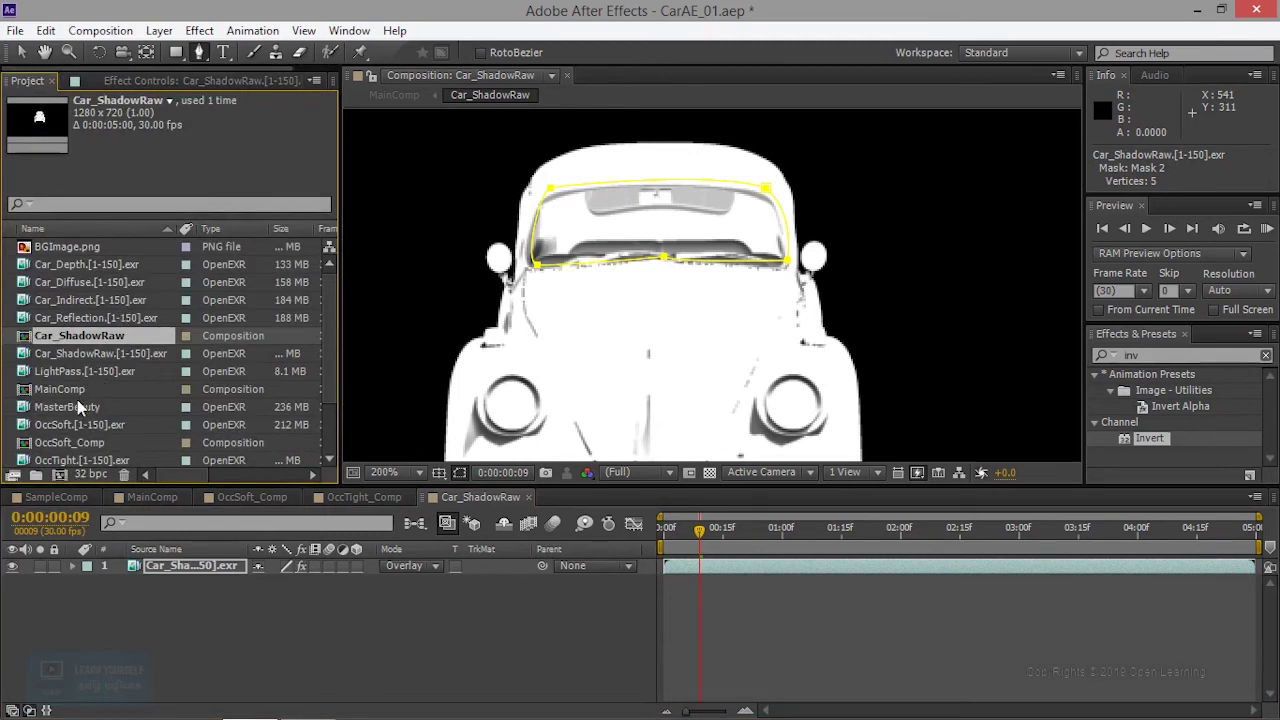
{"action": "left_click", "coordinate": [113, 319]}
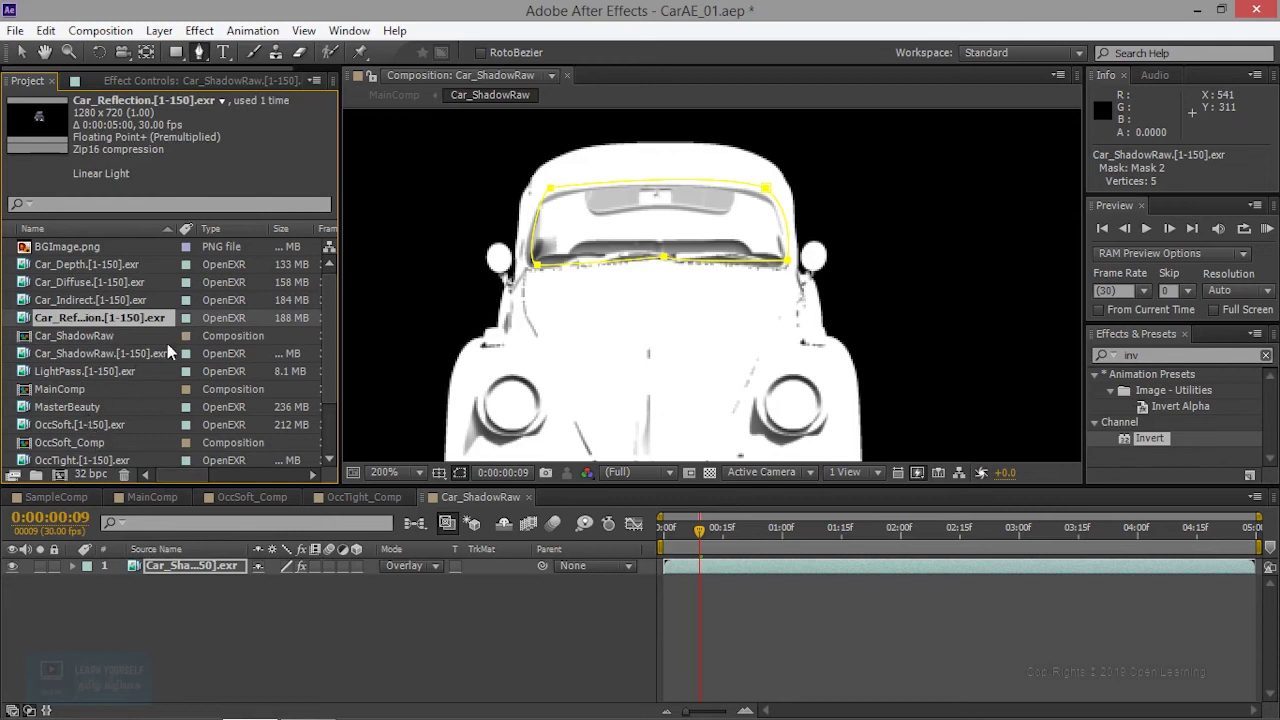
Add the MasterBeauty pass as a new layer in Car_ShadowRaw
{"action": "left_click", "coordinate": [78, 444]}
{"action": "scroll", "coordinate": [86, 420], "scroll_direction": "down", "scroll_amount": 1}
{"action": "left_click", "coordinate": [85, 406]}
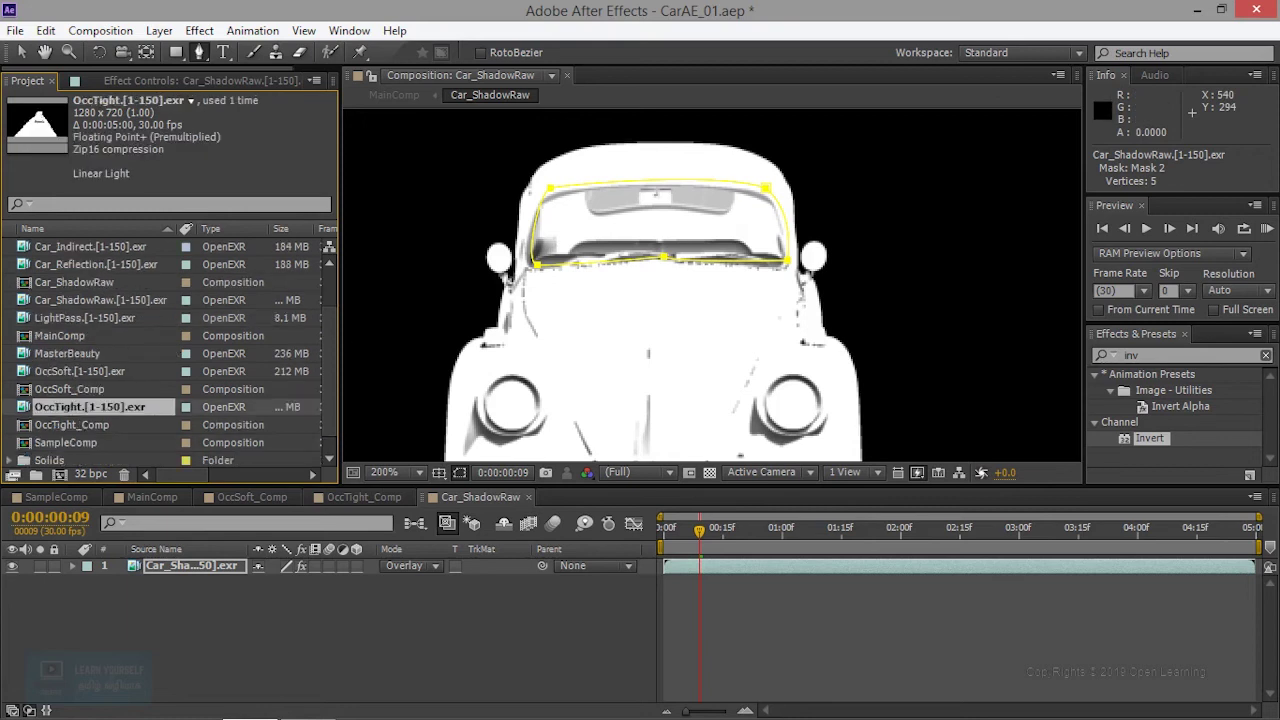
{"action": "left_click", "coordinate": [80, 353]}
{"action": "left_click_drag", "start_coordinate": [115, 565], "coordinate": [160, 617]}
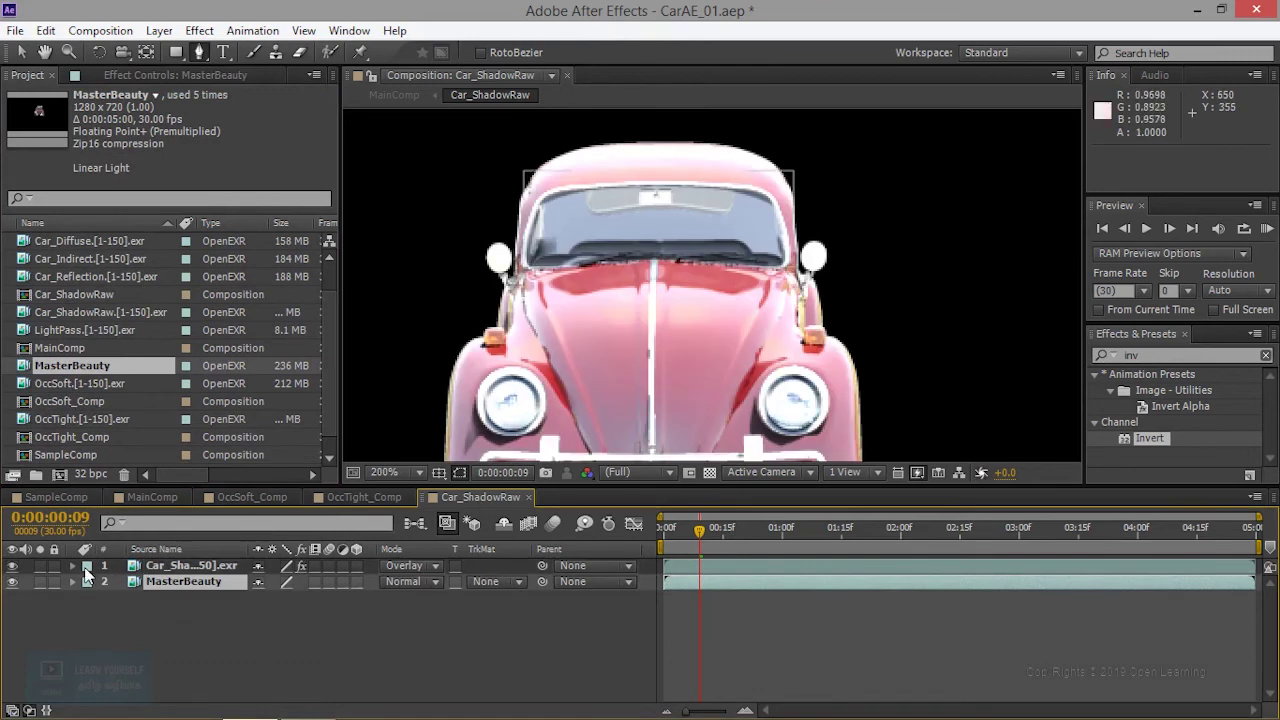
Hide the shadow EXR layer, leaving MasterBeauty with the windshield mask, and return to MainComp
{"action": "left_click", "coordinate": [159, 596]}
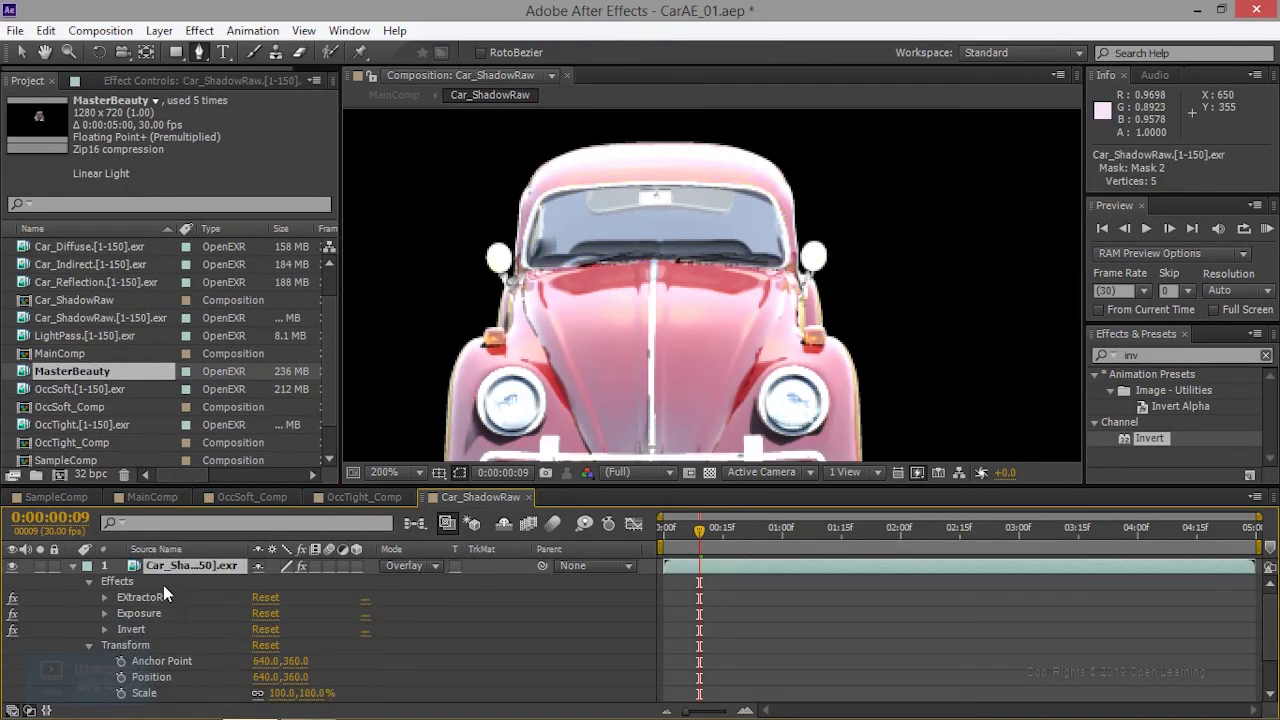
{"action": "left_click", "coordinate": [73, 566]}
{"action": "left_click", "coordinate": [173, 583]}
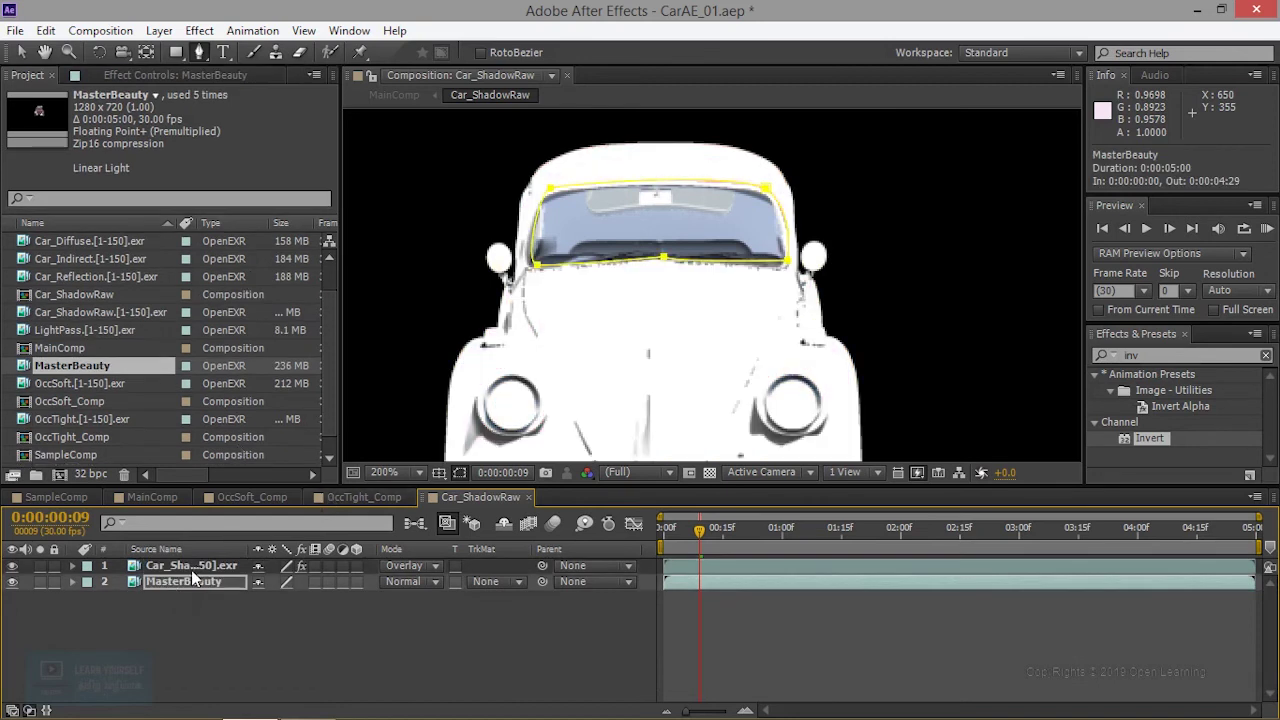
{"action": "left_click", "coordinate": [198, 568]}
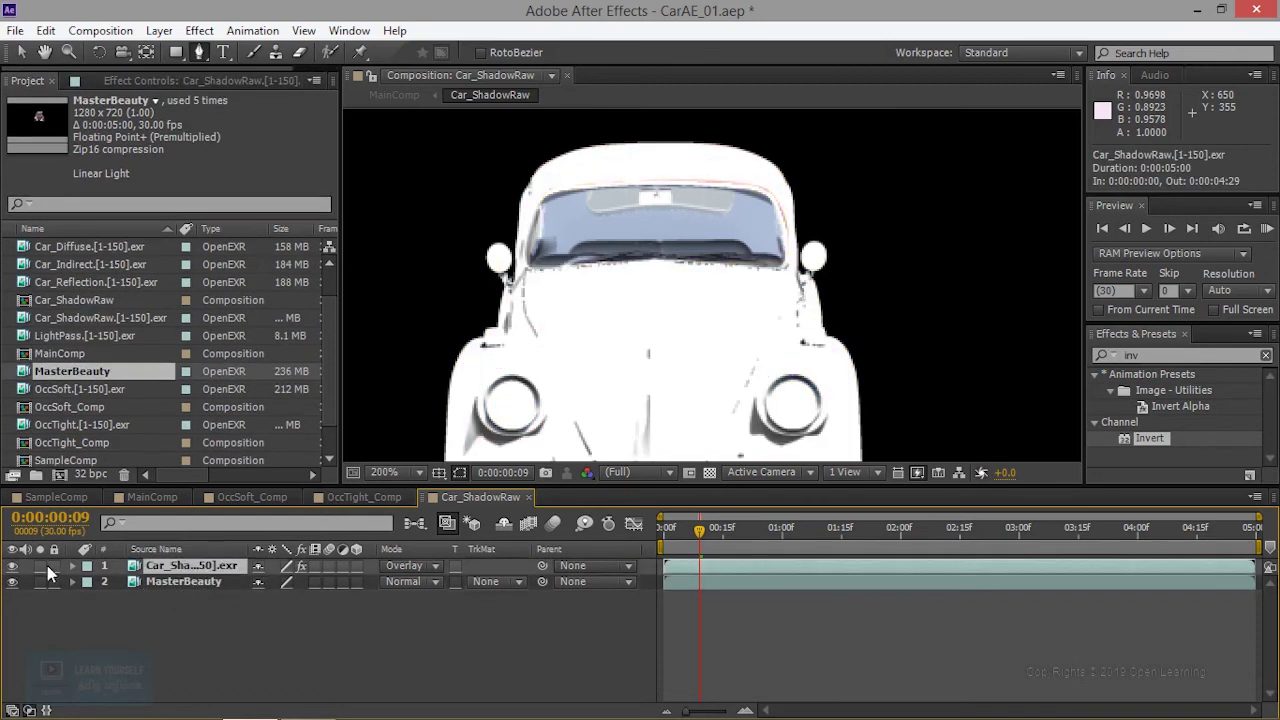
{"action": "left_click", "coordinate": [13, 566]}
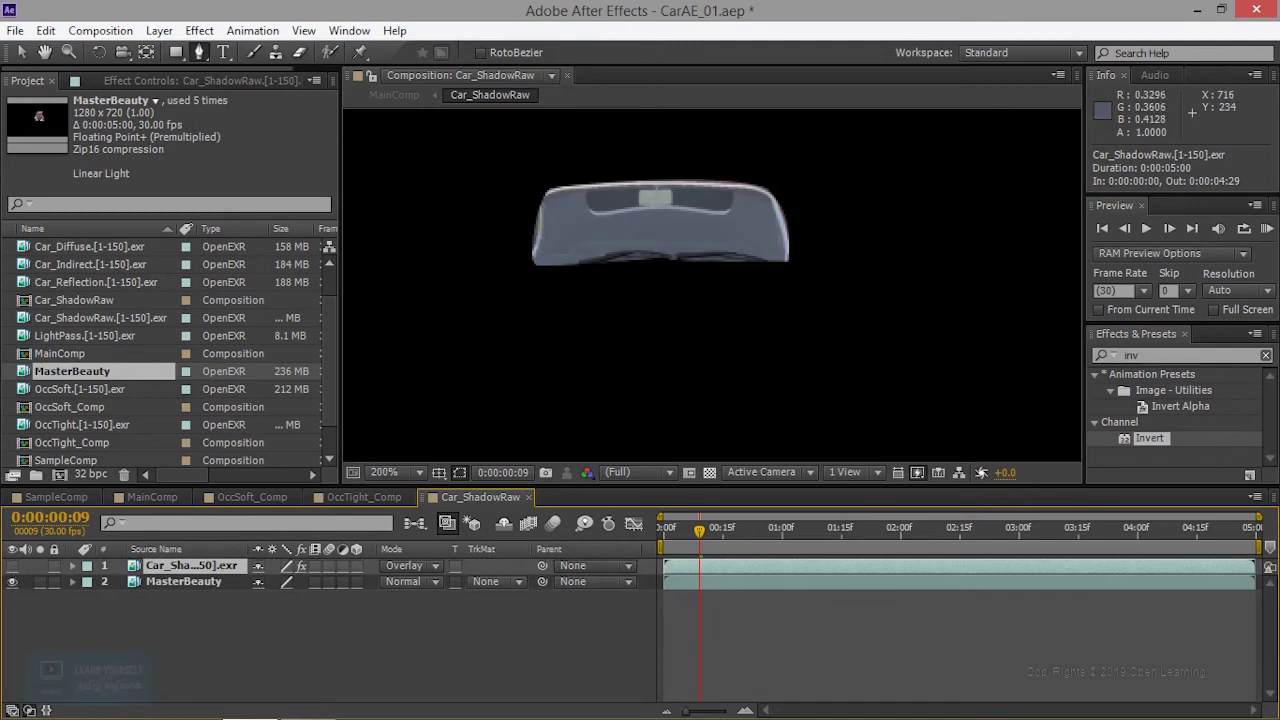
{"action": "left_click", "coordinate": [149, 582]}
{"action": "left_click", "coordinate": [149, 582]}
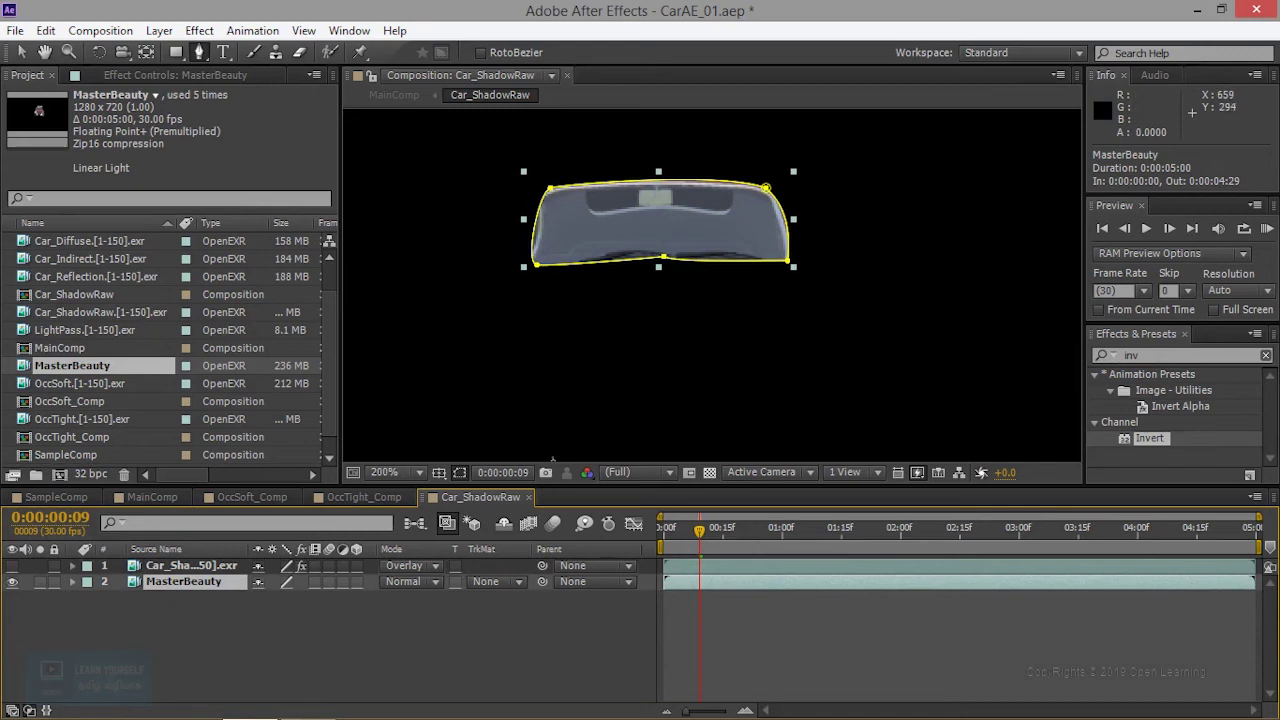
{"action": "left_click", "coordinate": [152, 497]}
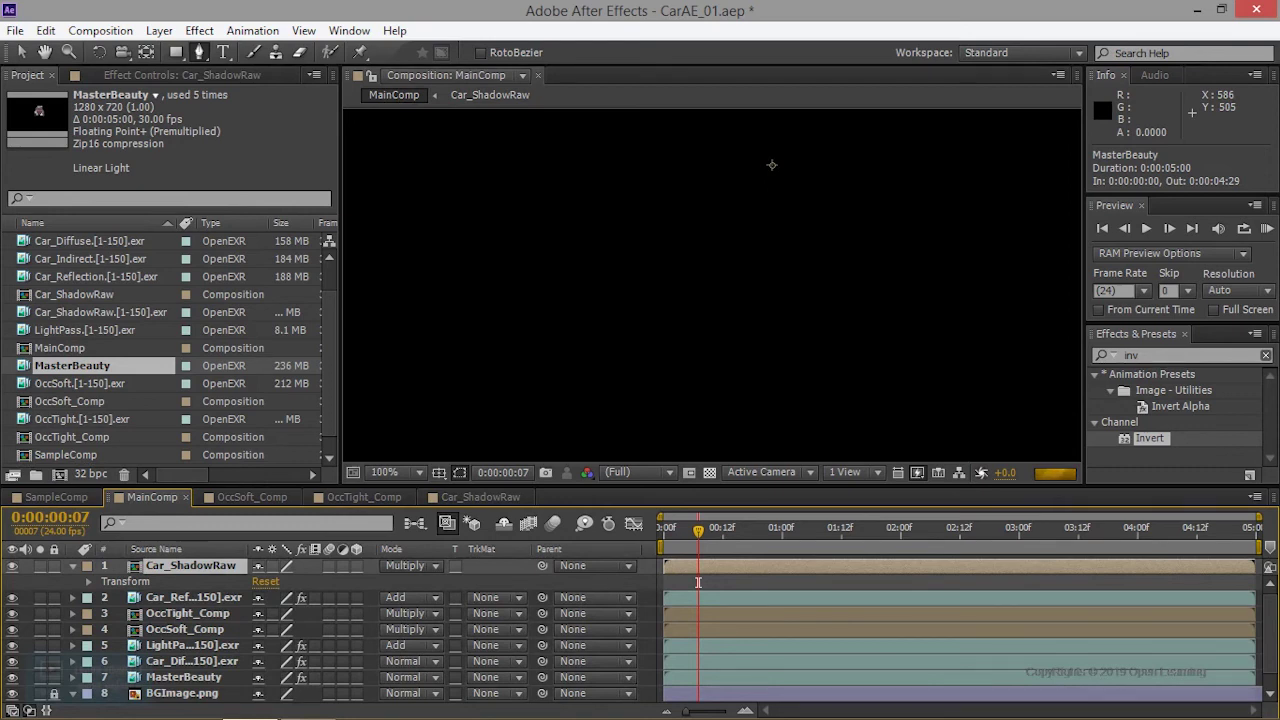
Compare the windshield with Car_ShadowRaw toggled on and off, leave it hidden, and select Car_Reflection
{"action": "left_click_drag", "start_coordinate": [771, 165], "coordinate": [731, 375]}
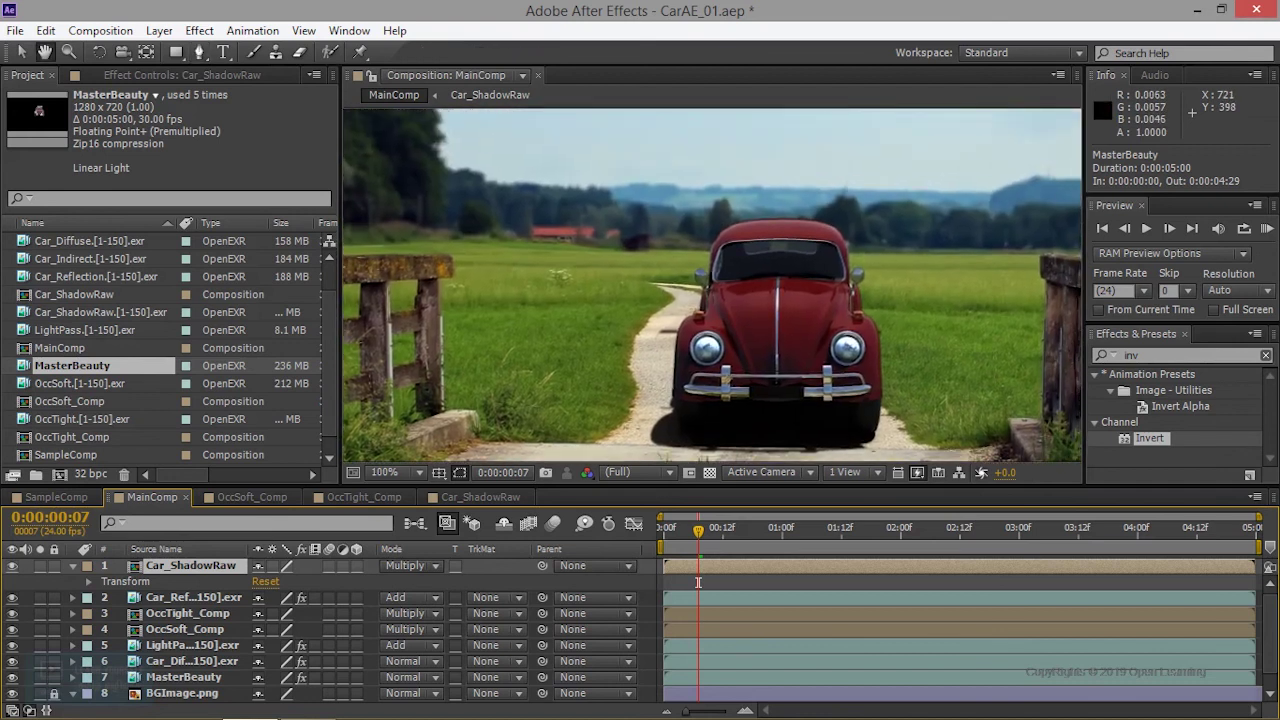
{"action": "scroll", "coordinate": [805, 284], "scroll_direction": "up", "scroll_amount": 2}
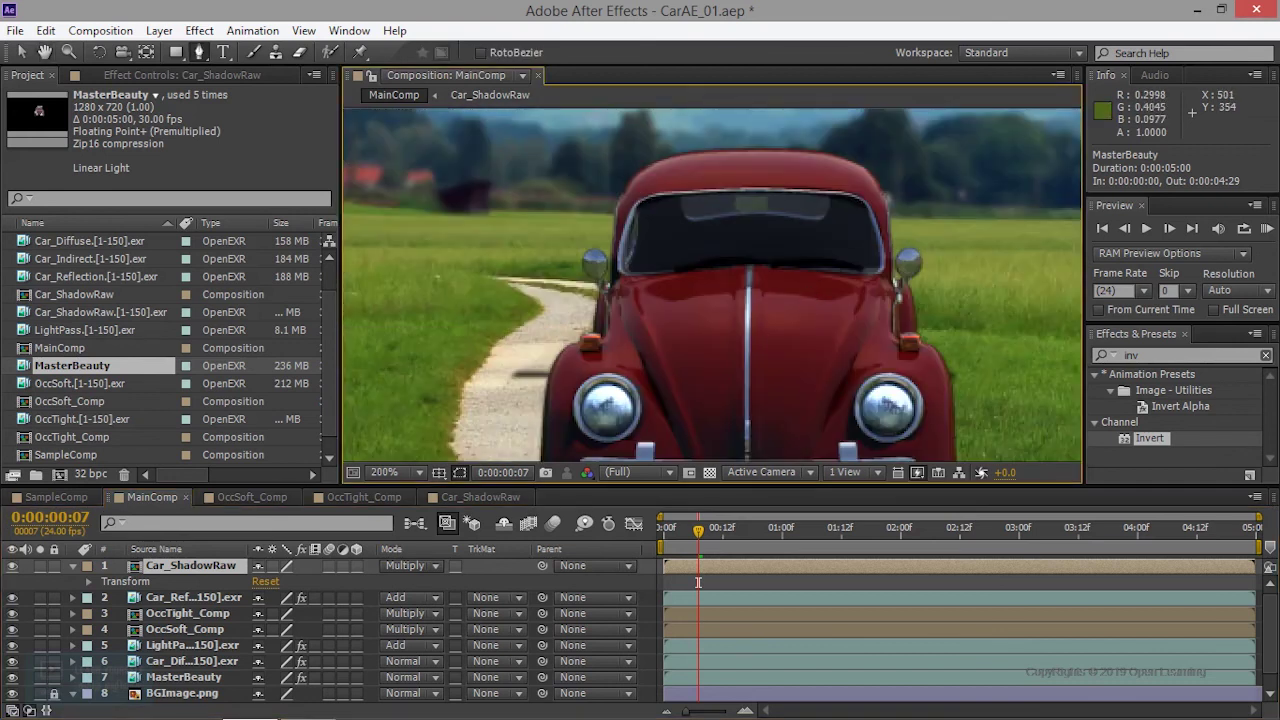
{"action": "left_click", "coordinate": [13, 567]}
{"action": "left_click", "coordinate": [13, 567]}
{"action": "left_click", "coordinate": [13, 567]}
{"action": "left_click", "coordinate": [13, 567]}
{"action": "left_click", "coordinate": [13, 567]}
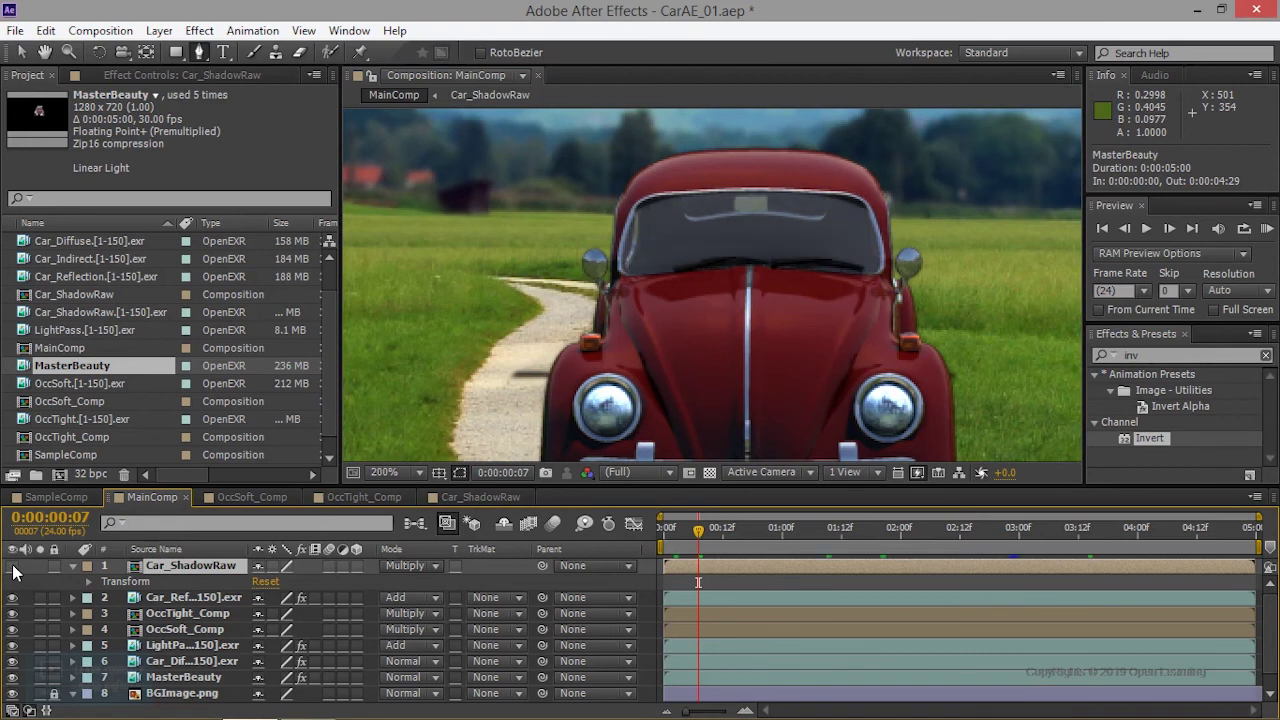
{"action": "left_click", "coordinate": [100, 281]}
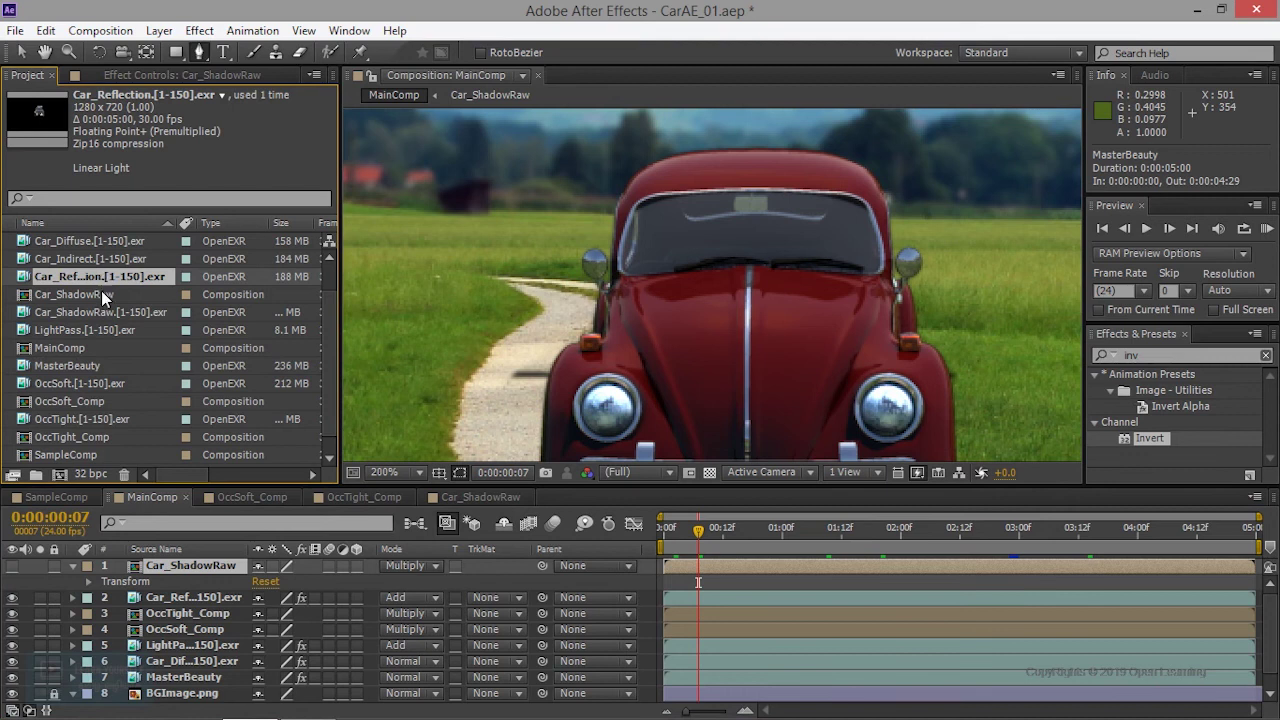
{"action": "left_click", "coordinate": [500, 497]}
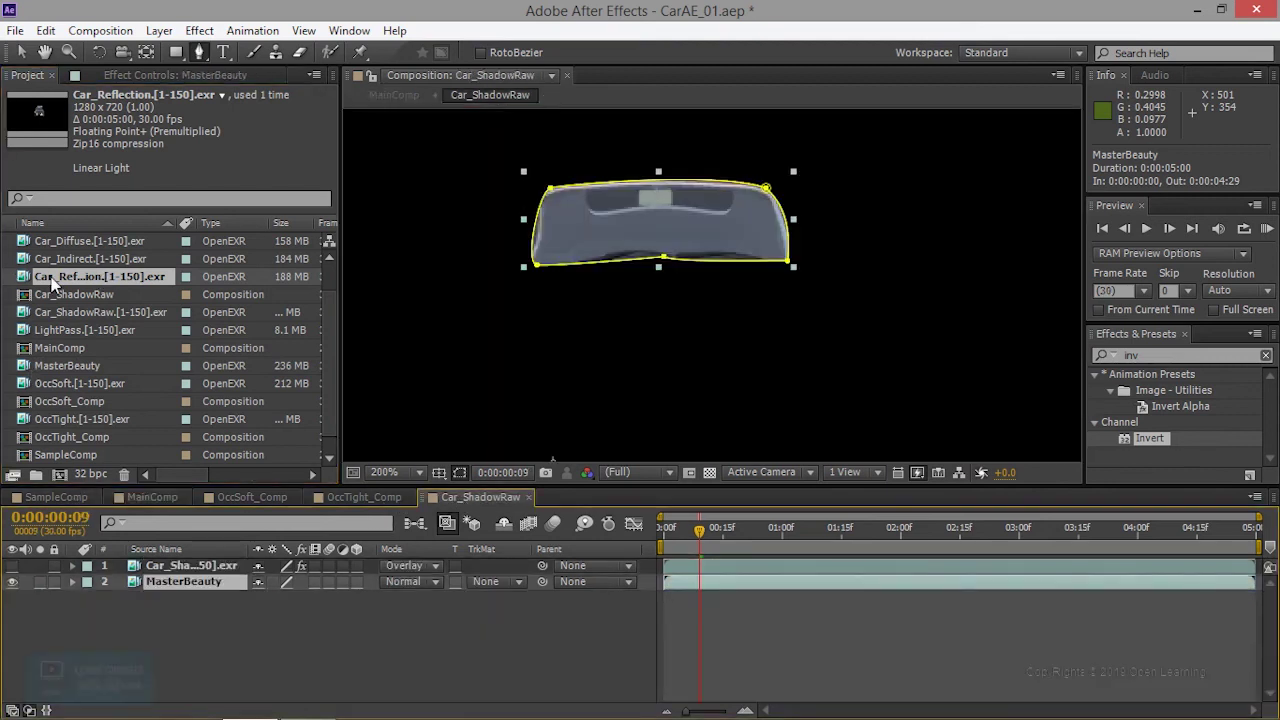
Add Car_Reflection to the precomp, hide MasterBeauty and remove its windshield mask
{"action": "left_click_drag", "start_coordinate": [52, 283], "coordinate": [150, 605]}
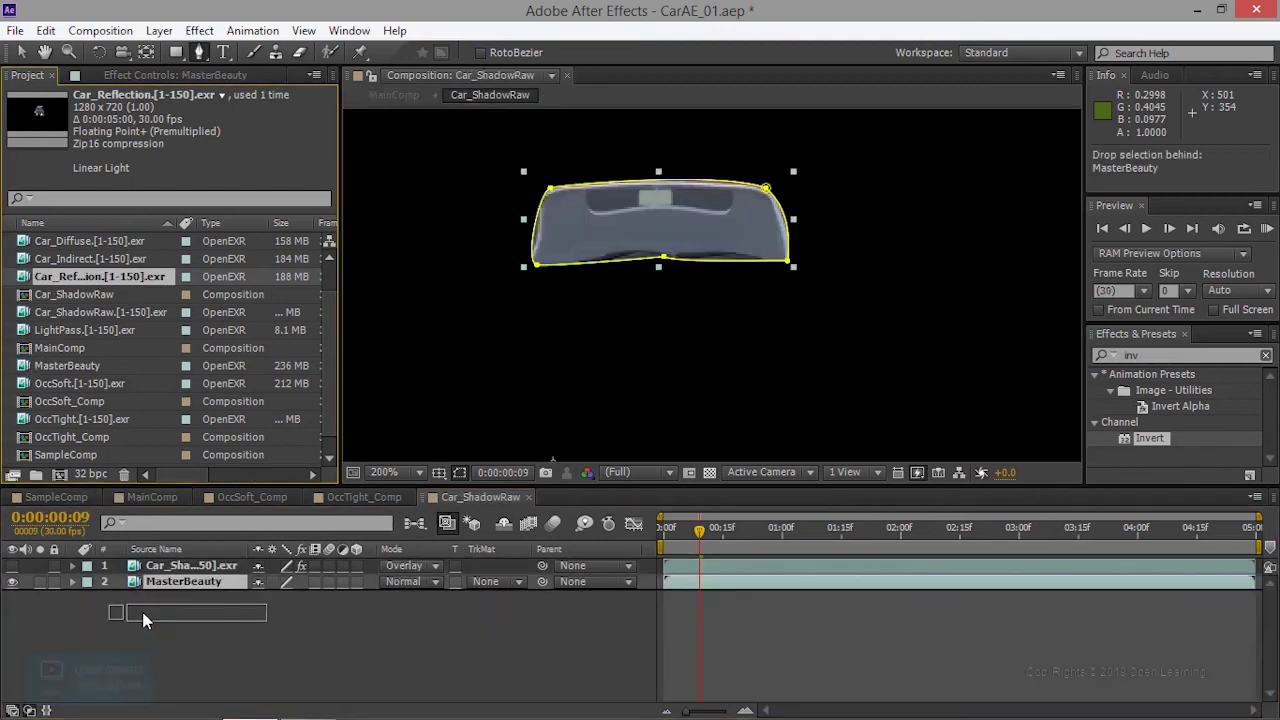
{"action": "left_click", "coordinate": [12, 581]}
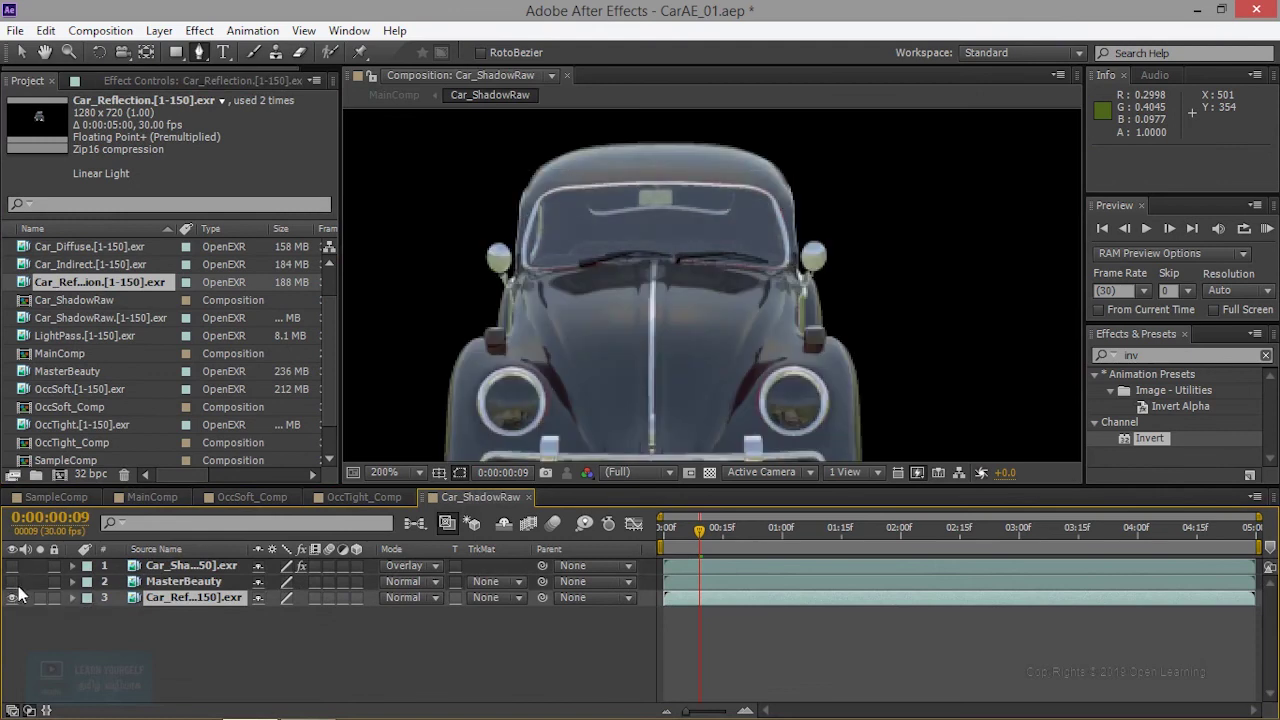
{"action": "left_click", "coordinate": [140, 583]}
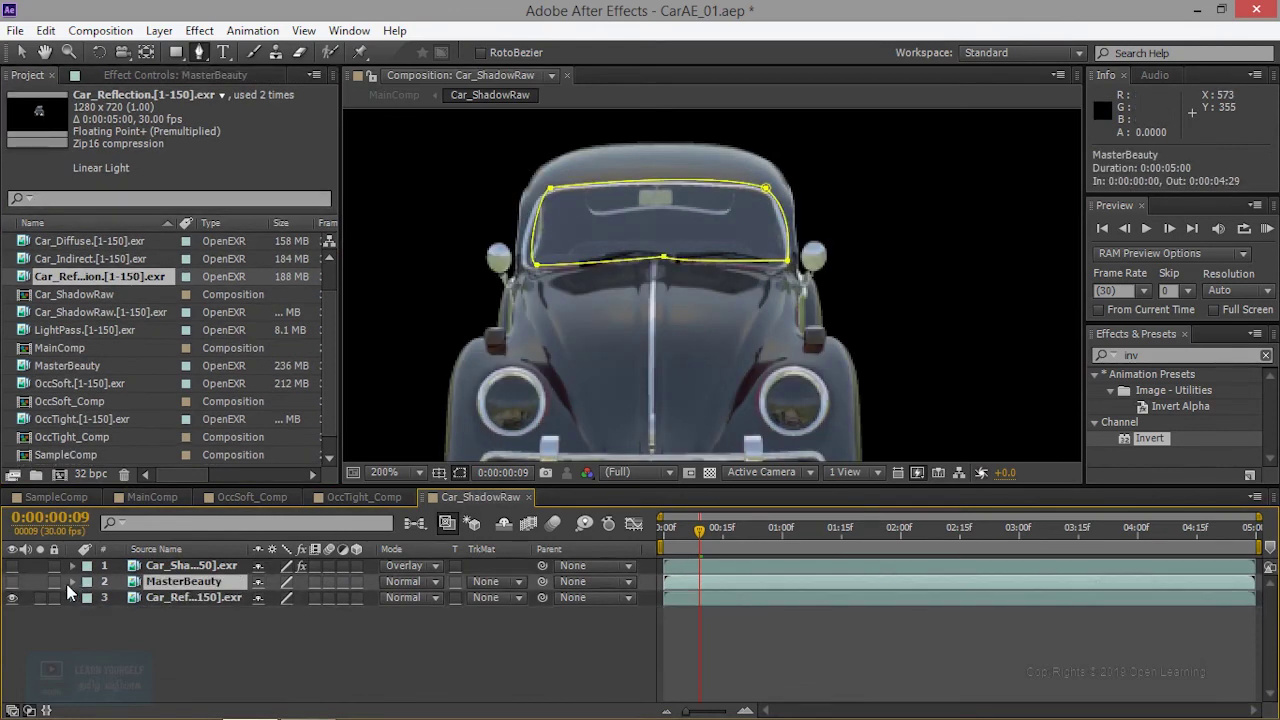
{"action": "left_click", "coordinate": [72, 581]}
{"action": "left_click", "coordinate": [89, 598]}
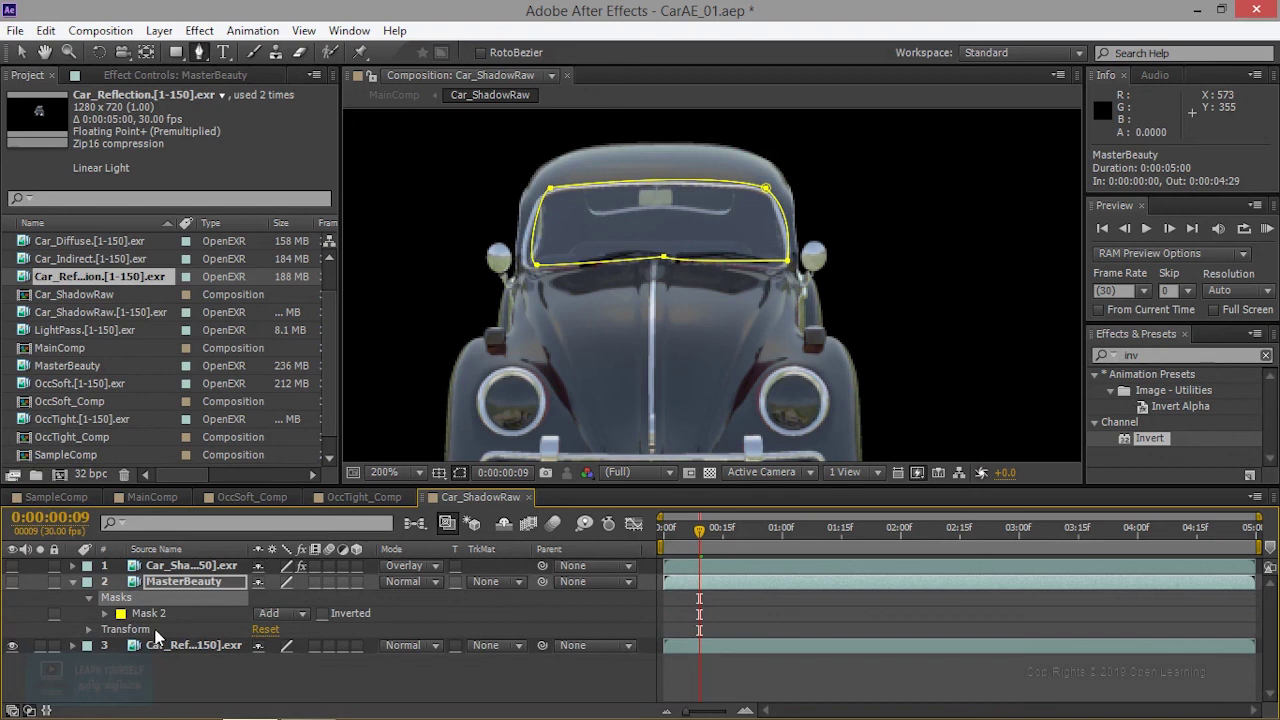
{"action": "key", "text": "Delete"}
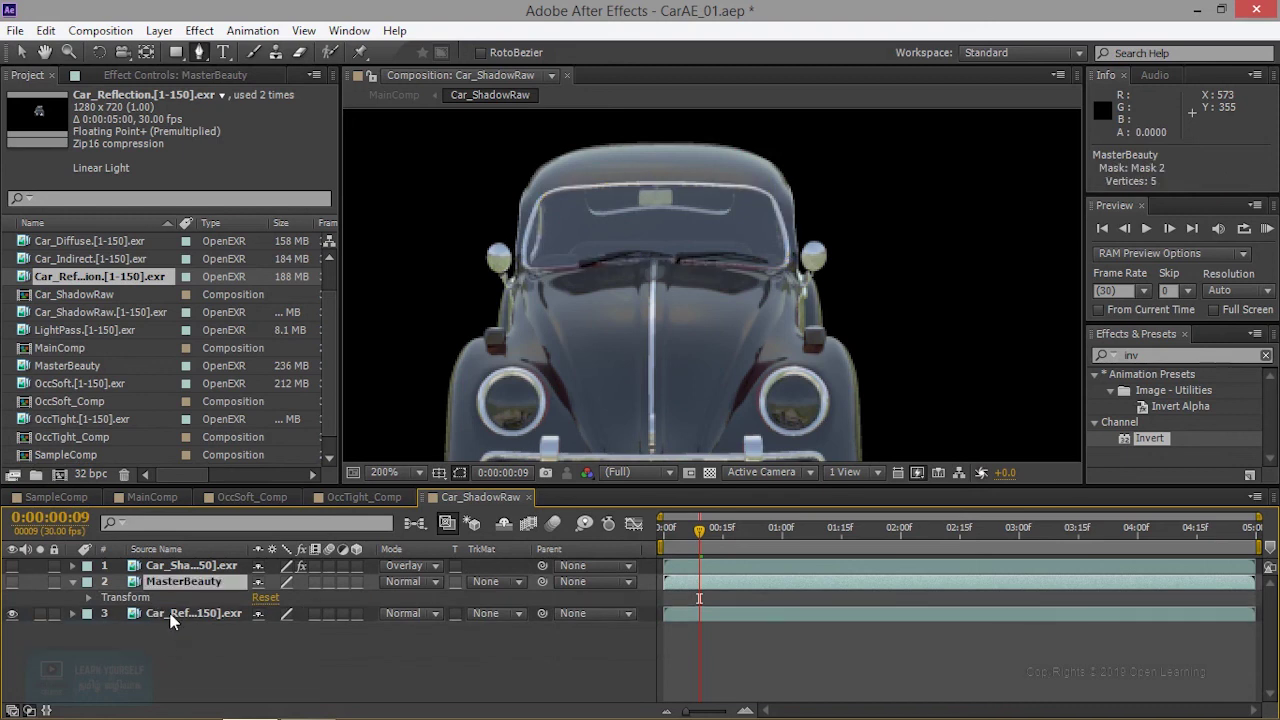
{"action": "left_click", "coordinate": [172, 615]}
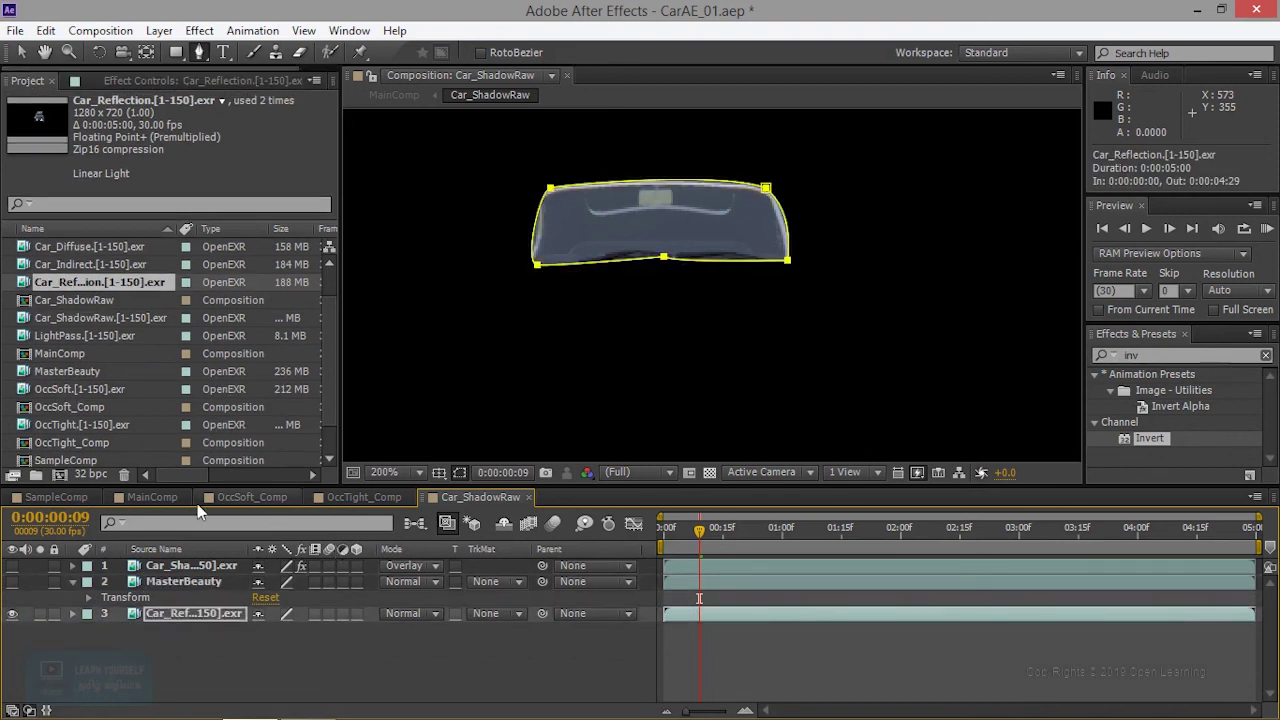
In MainComp, compare the windshield with the shadow layer on and off
{"action": "left_click", "coordinate": [148, 497]}
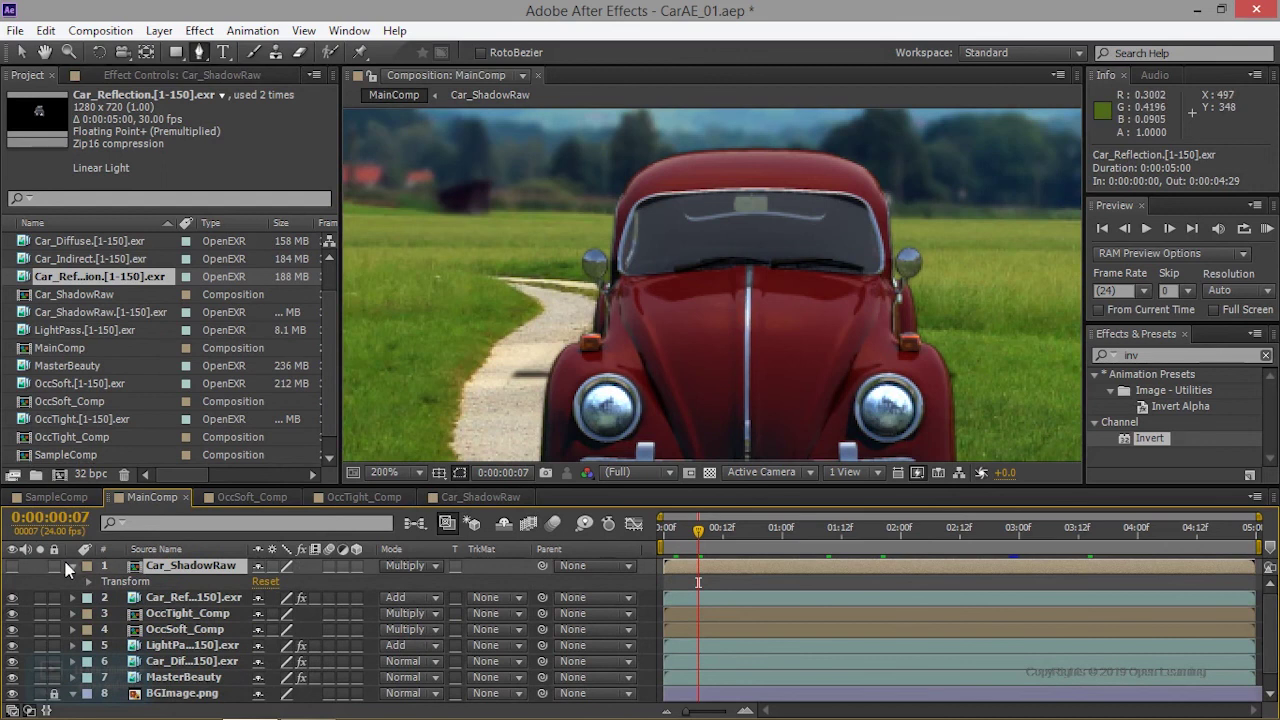
{"action": "left_click", "coordinate": [12, 566]}
{"action": "left_click", "coordinate": [12, 566]}
{"action": "left_click", "coordinate": [12, 566]}
{"action": "left_click", "coordinate": [12, 566]}
{"action": "left_click", "coordinate": [12, 566]}
{"action": "left_click", "coordinate": [12, 566]}
{"action": "left_click", "coordinate": [12, 566]}
{"action": "left_click", "coordinate": [12, 566]}
{"action": "left_click", "coordinate": [12, 566]}
{"action": "left_click", "coordinate": [12, 566]}
Delete the MasterBeauty layer in Car_ShadowRaw and make the shadow pass visible again
{"action": "left_click", "coordinate": [498, 500]}
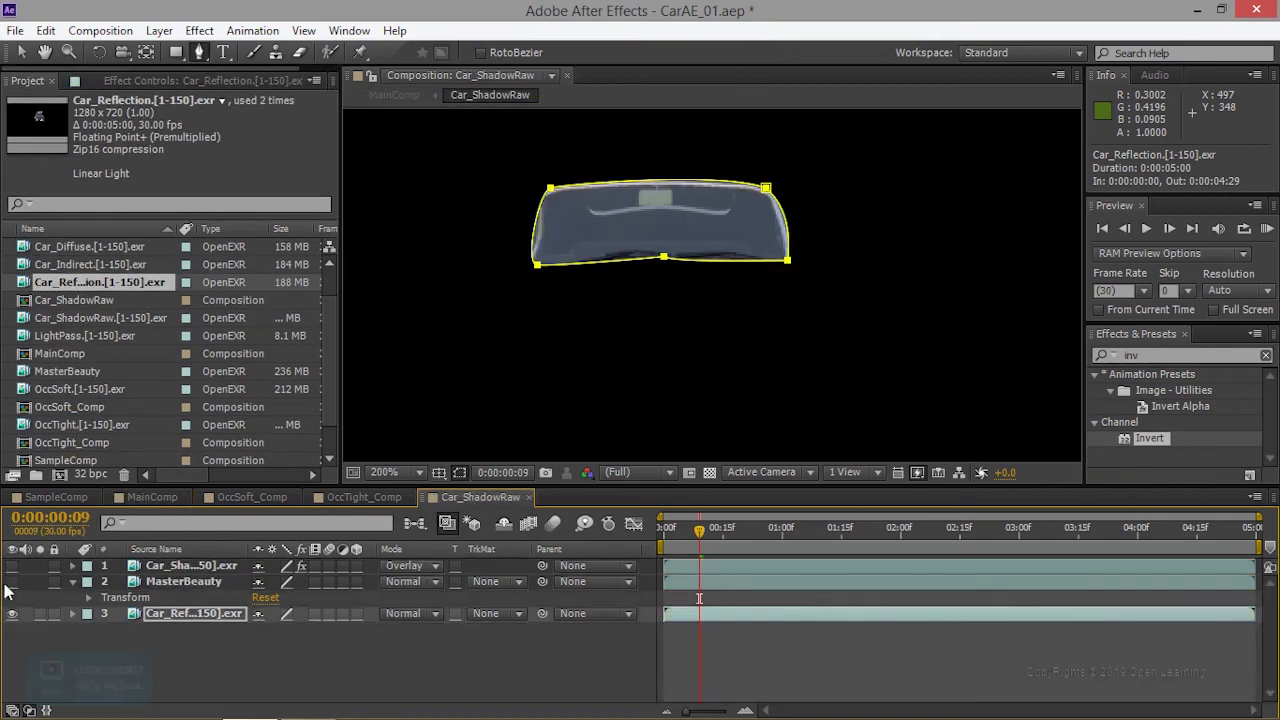
{"action": "left_click", "coordinate": [12, 581]}
{"action": "left_click", "coordinate": [180, 581]}
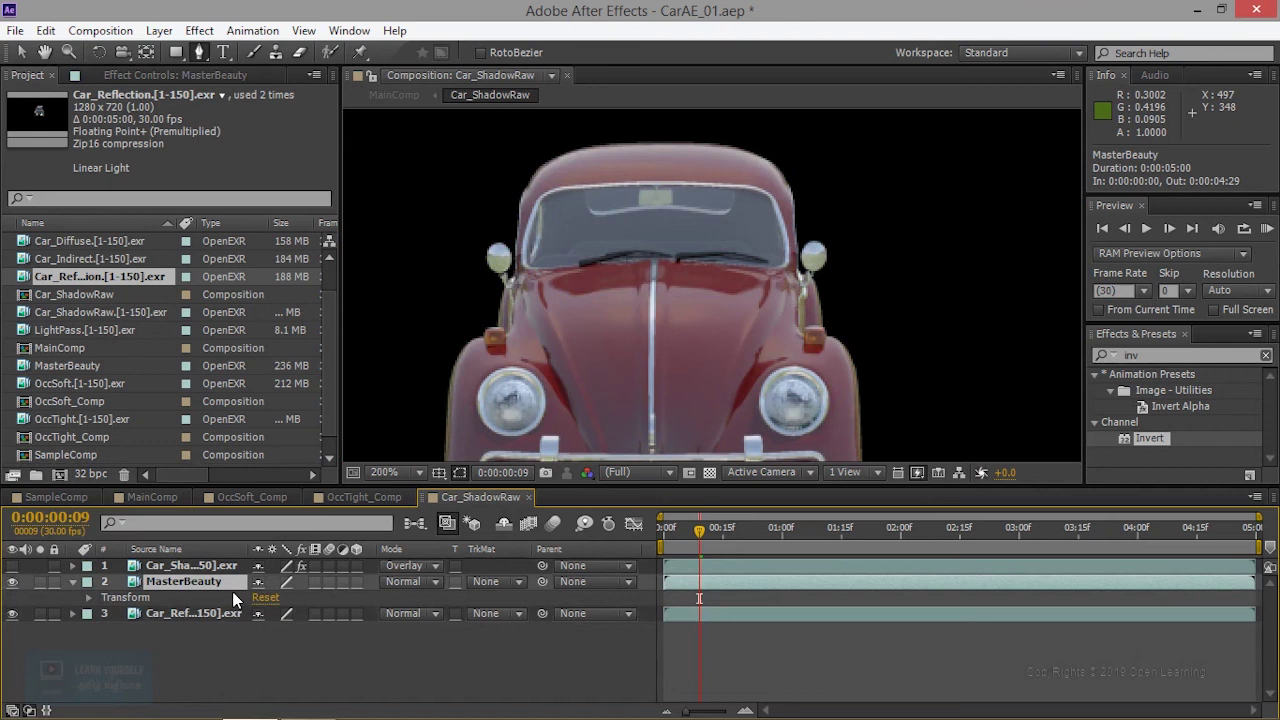
{"action": "key", "text": "Delete"}
{"action": "left_click", "coordinate": [12, 566]}
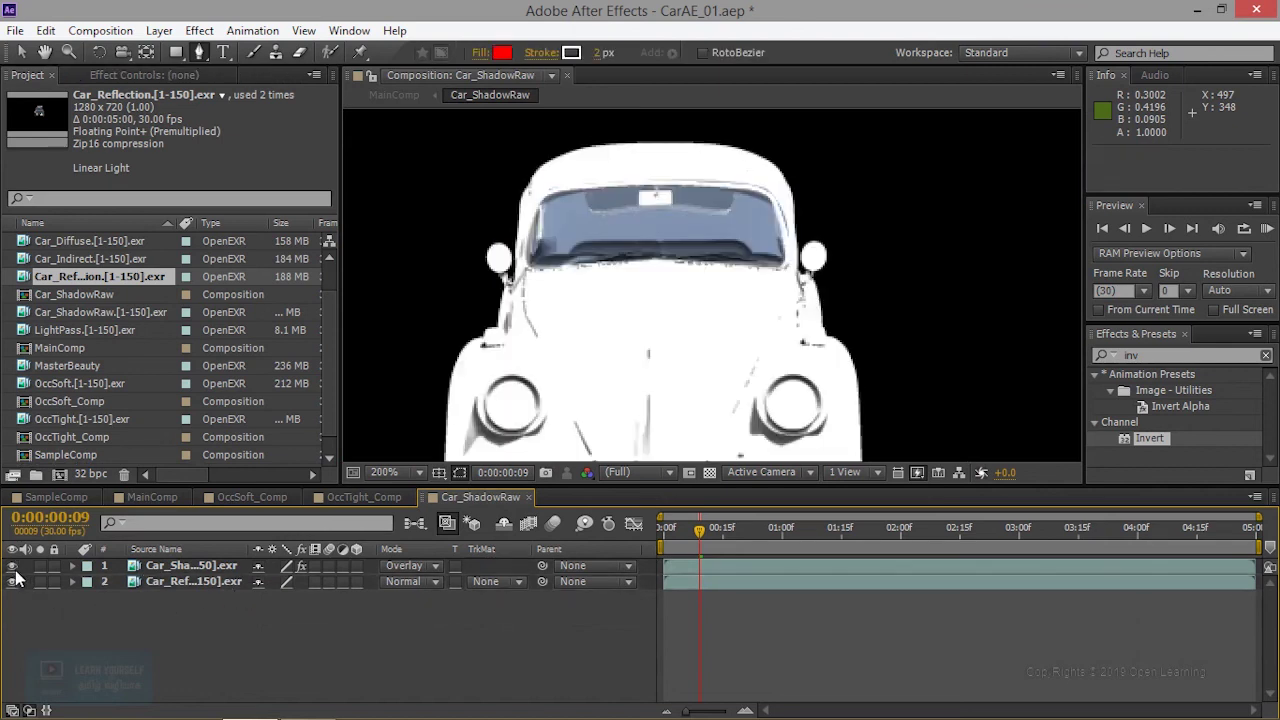